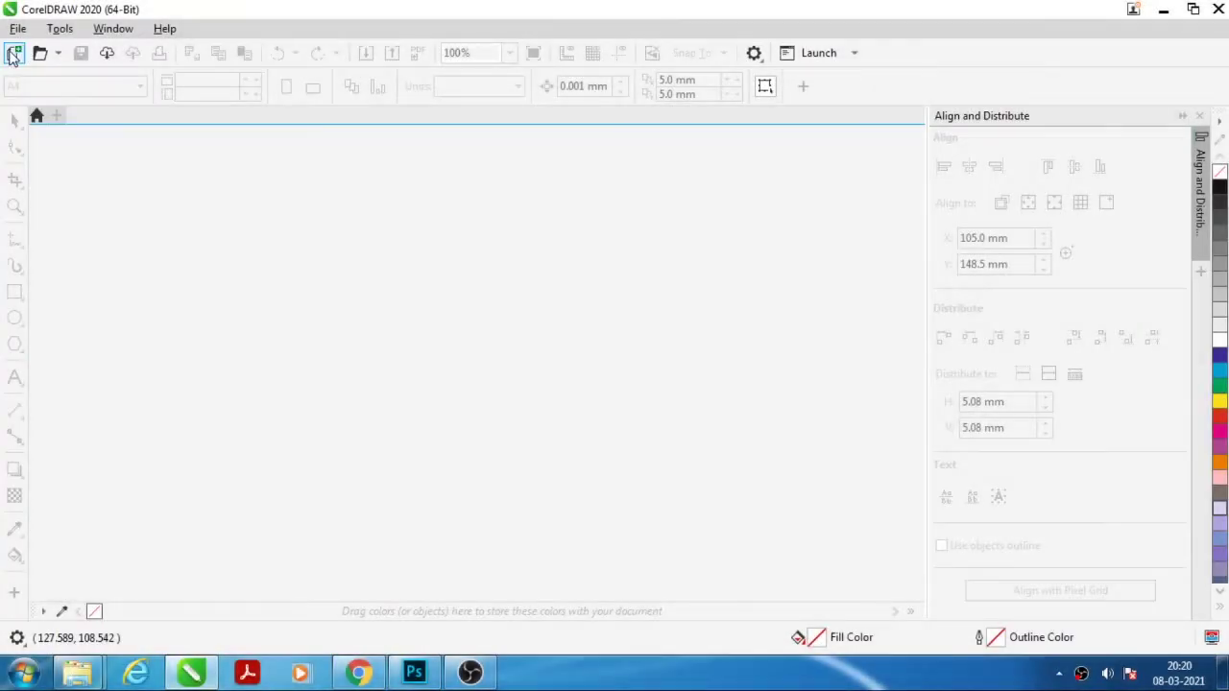
Create a new blank A4 (210 × 297 mm) portrait document, Untitled-1
click(13, 54)
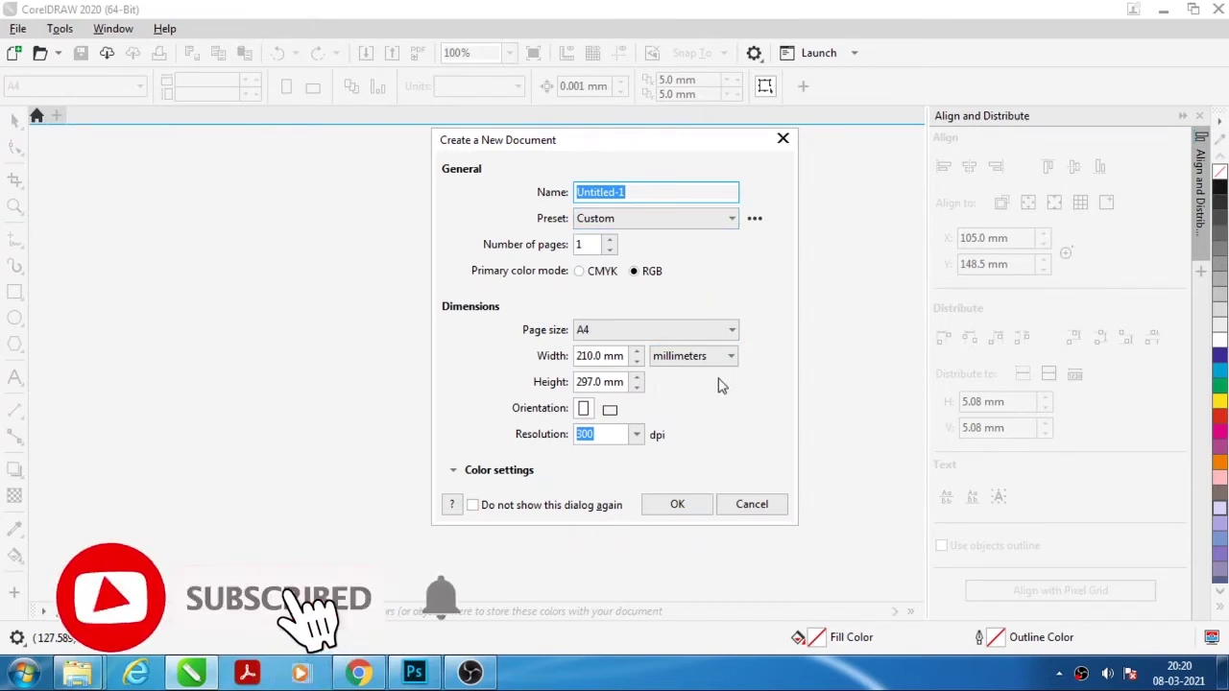
click(678, 504)
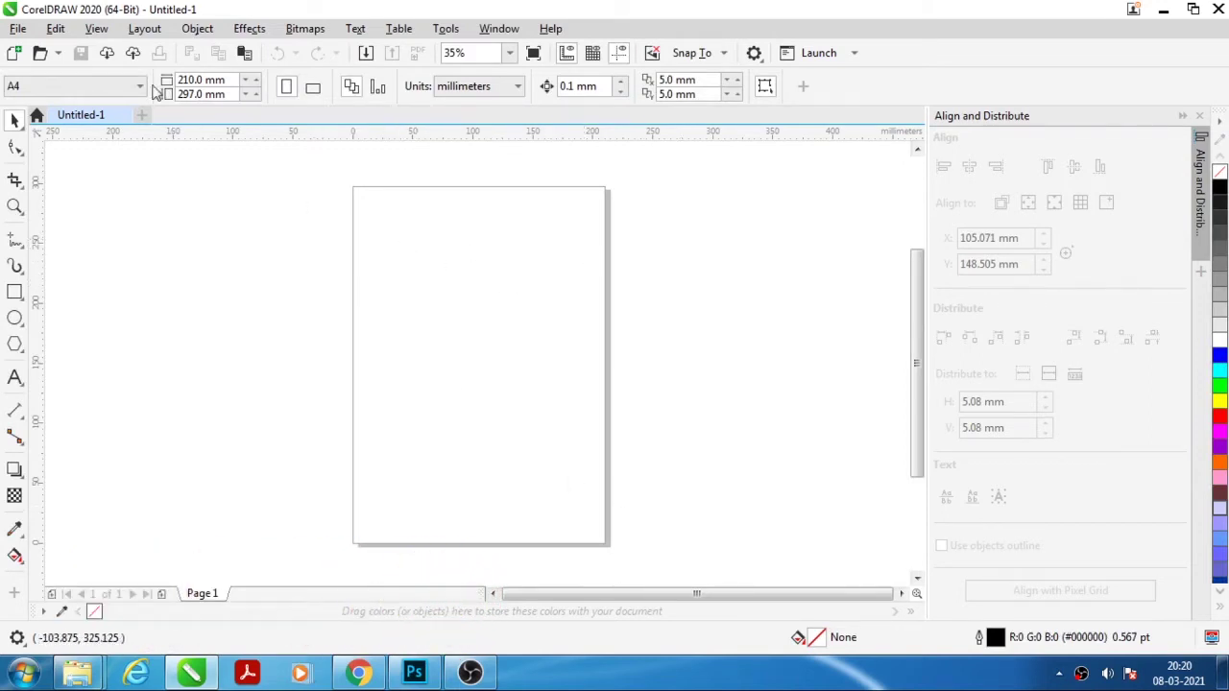
click(96, 28)
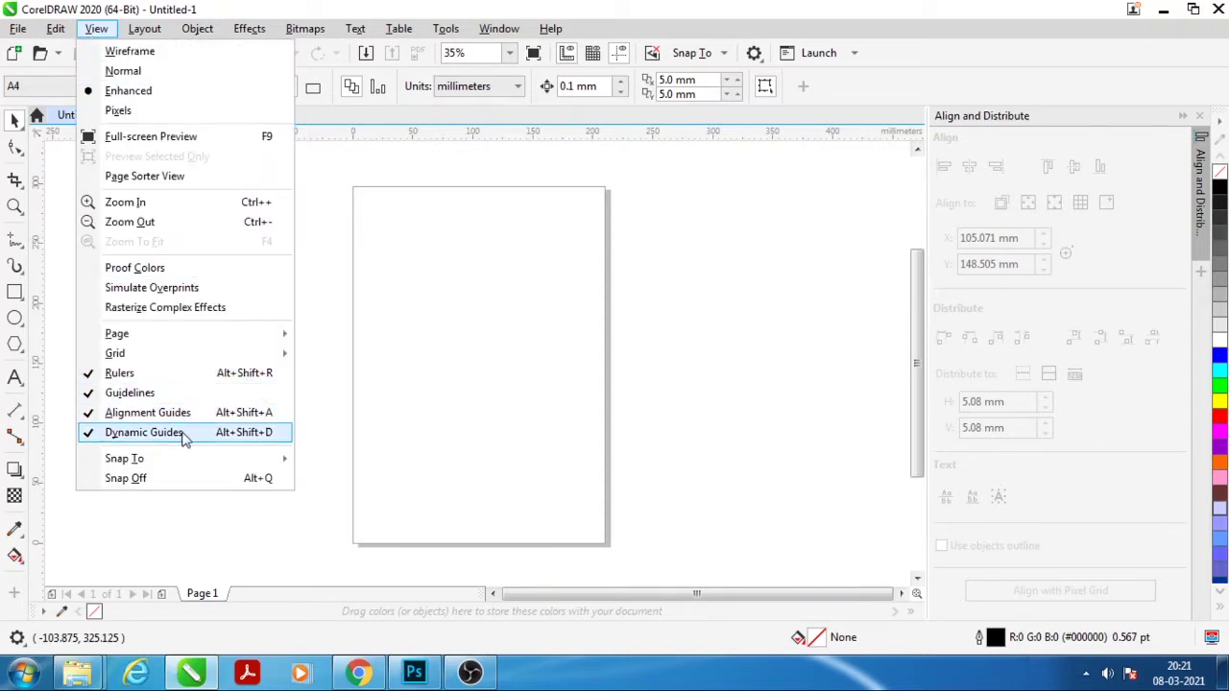
click(471, 348)
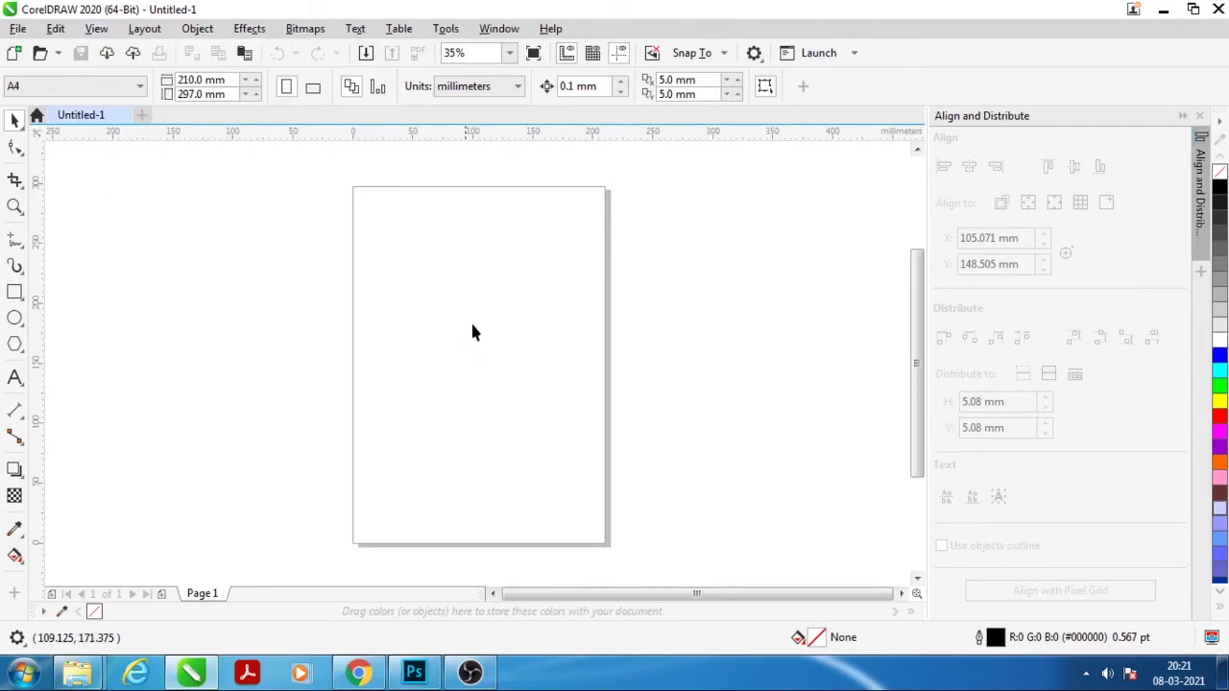
drag(402, 264, 512, 382)
scroll(481, 300, up, 2)
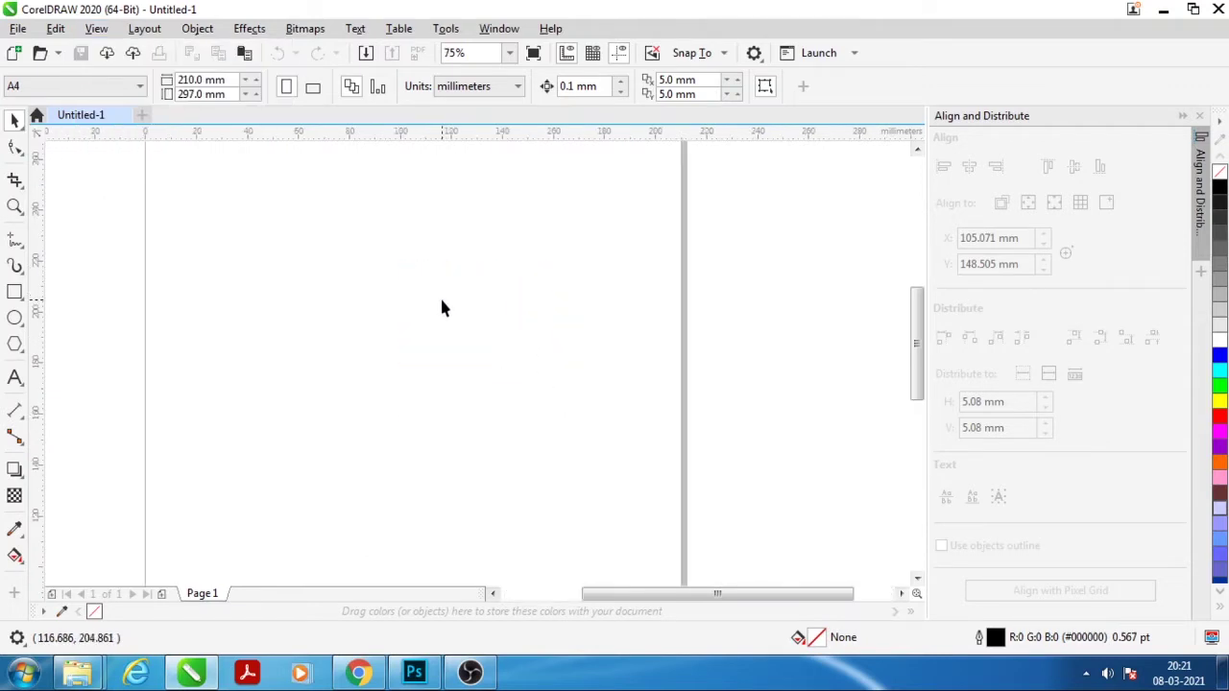
scroll(413, 298, down, 2)
scroll(393, 301, up, 2)
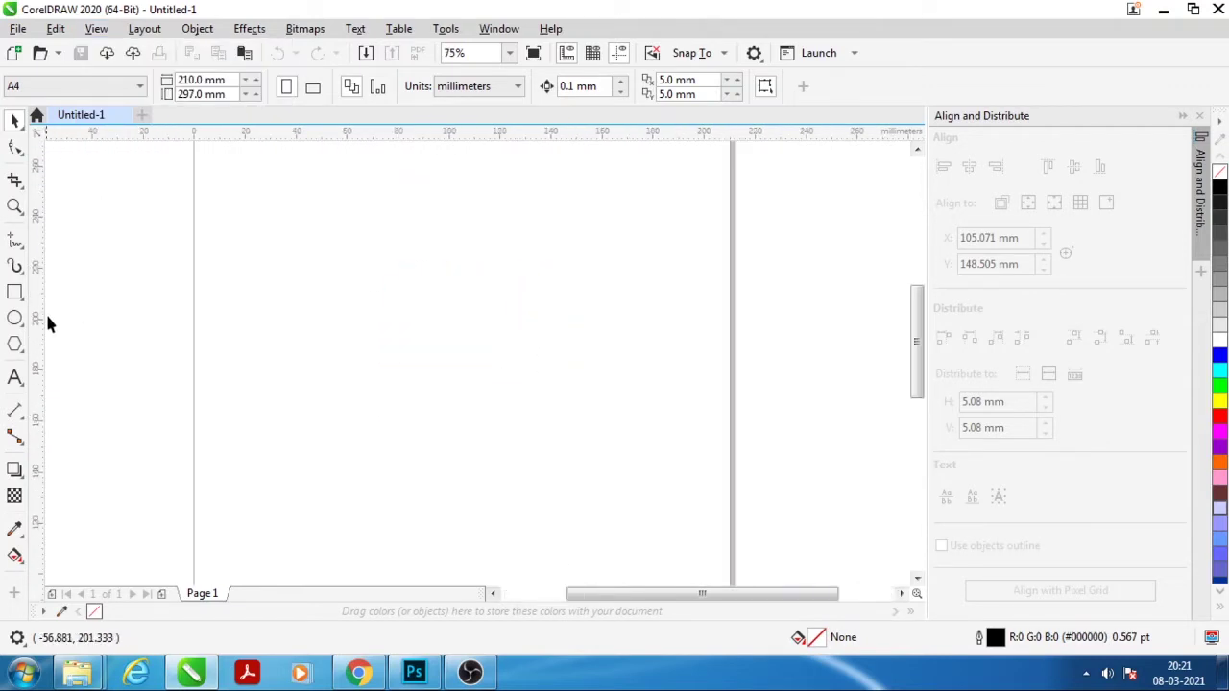
Draw a circle with the Ellipse tool and size it to 90 × 90 mm
click(15, 322)
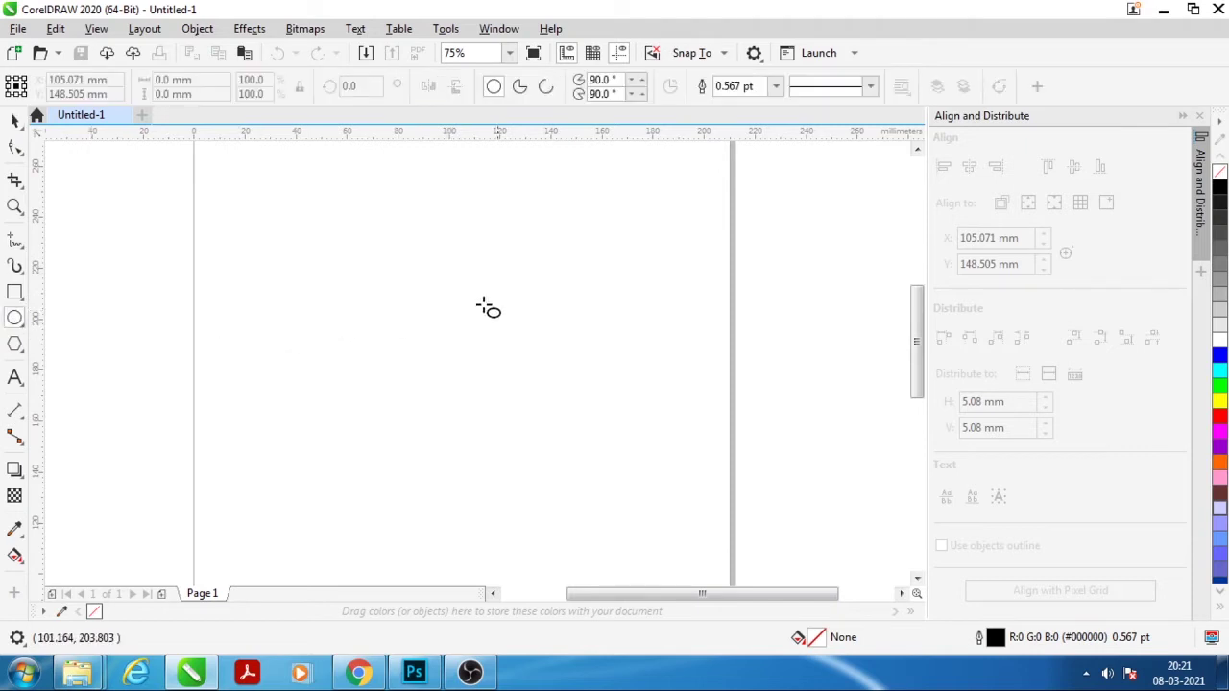
scroll(518, 300, down, 2)
scroll(485, 276, up, 2)
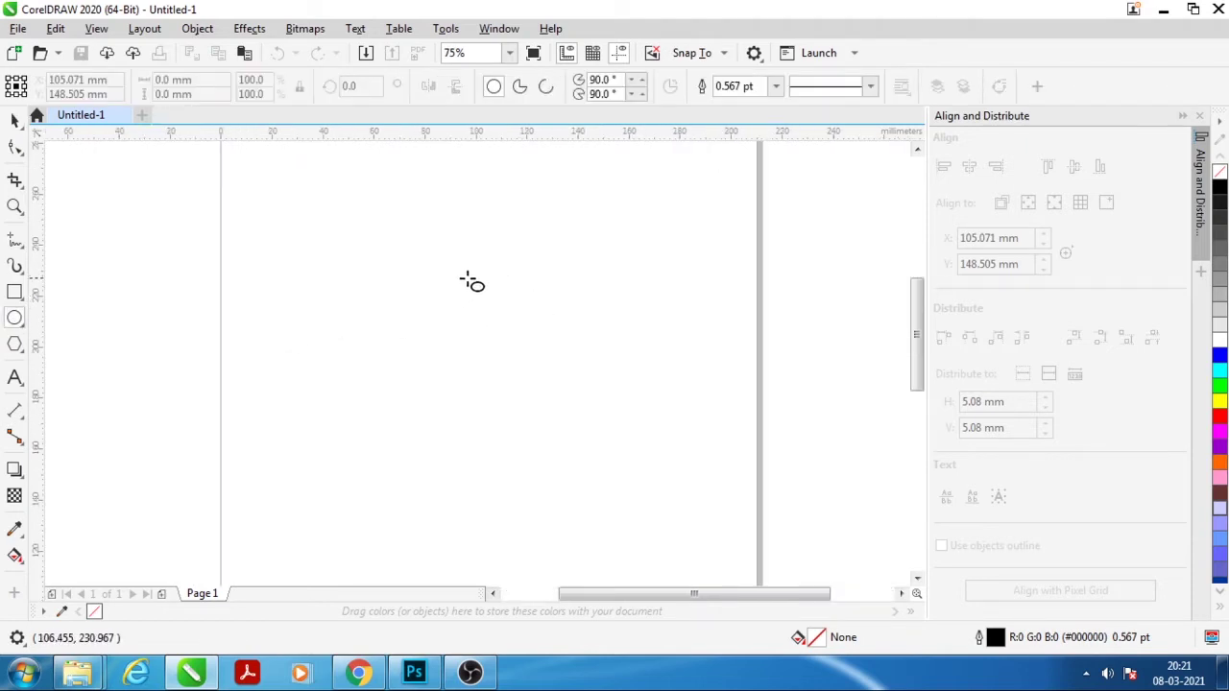
drag(388, 237, 601, 468)
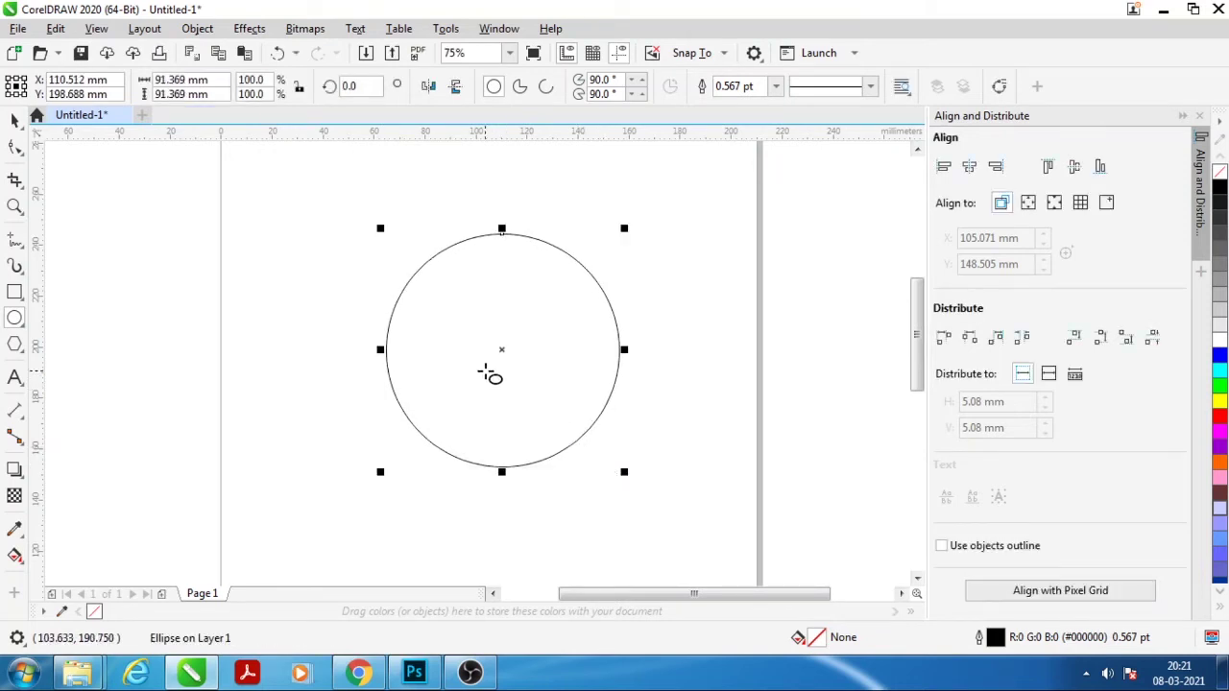
click(181, 79)
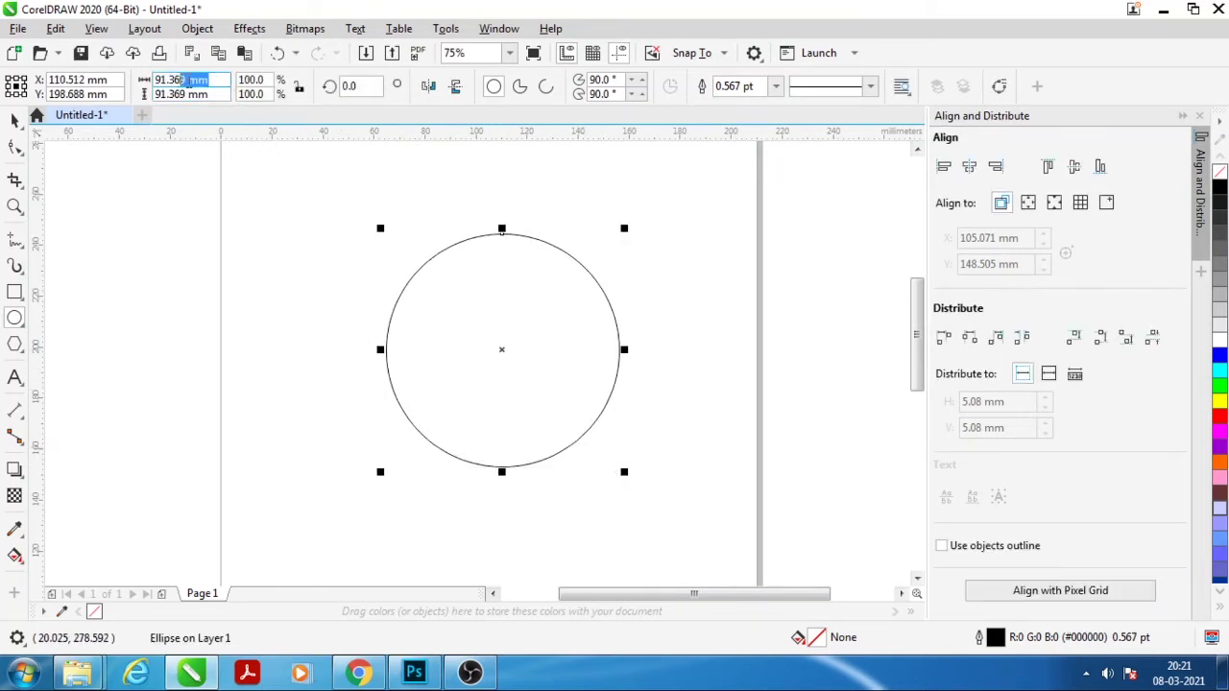
text(90)
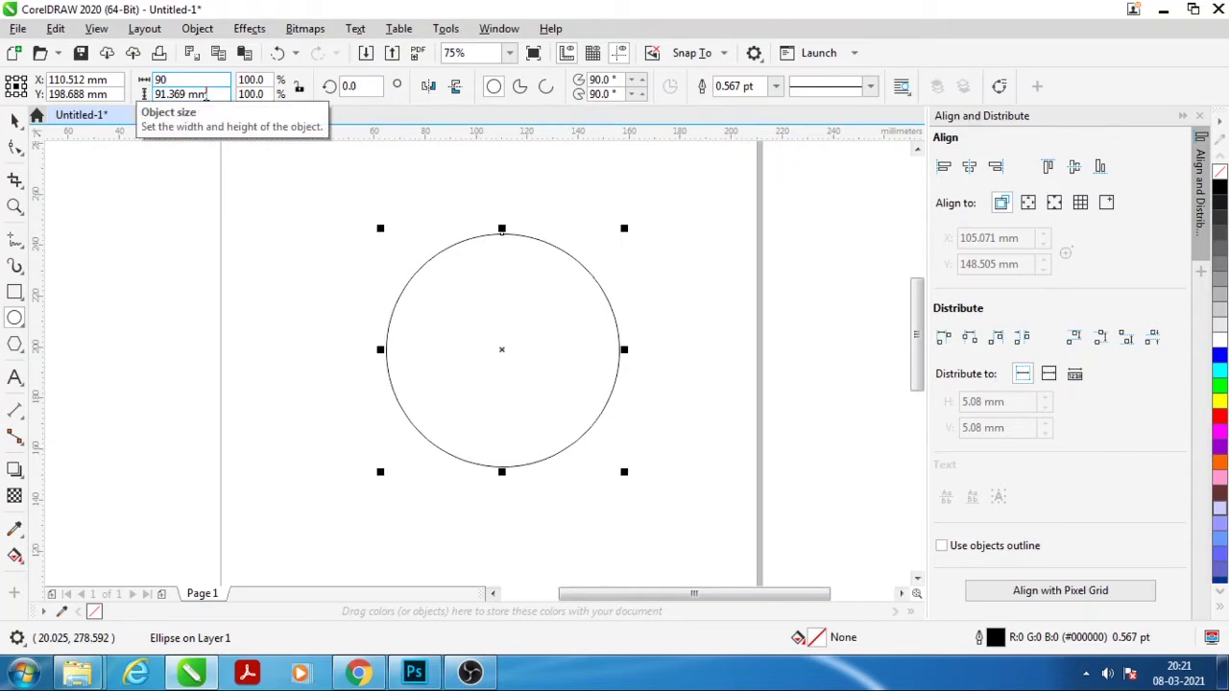
key(Tab)
text(90)
key(Return)
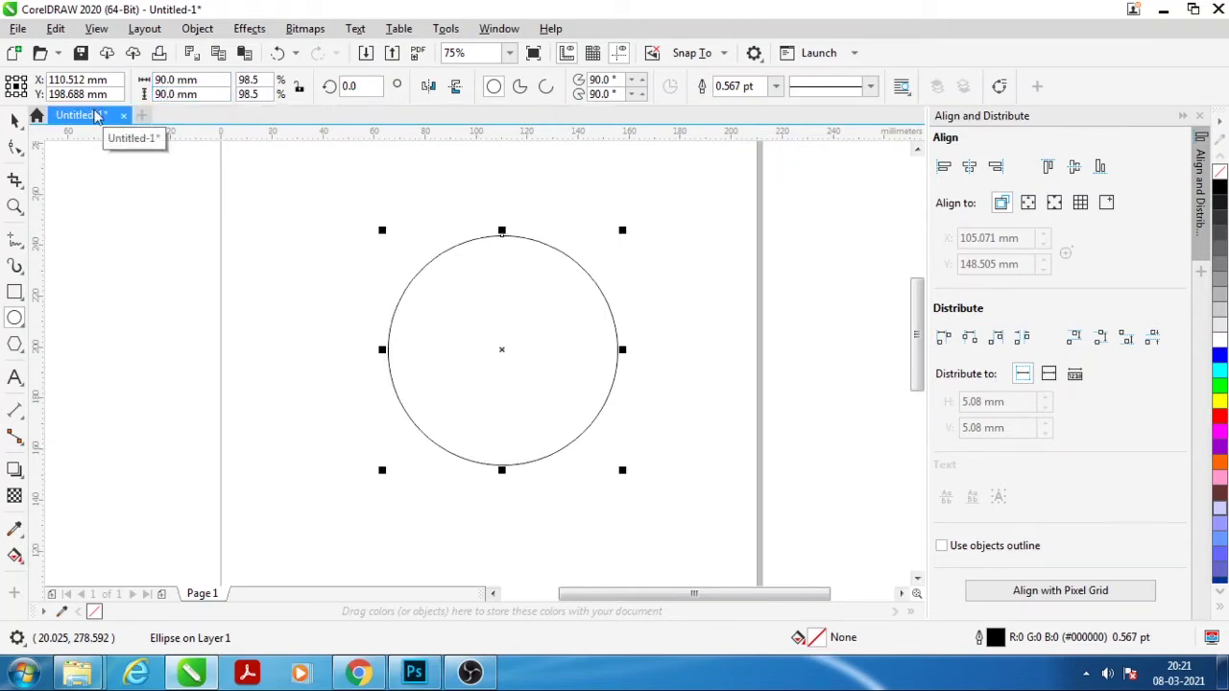
Centre the circle on the page at X 105, Y 148.5 mm
click(17, 122)
key(p)
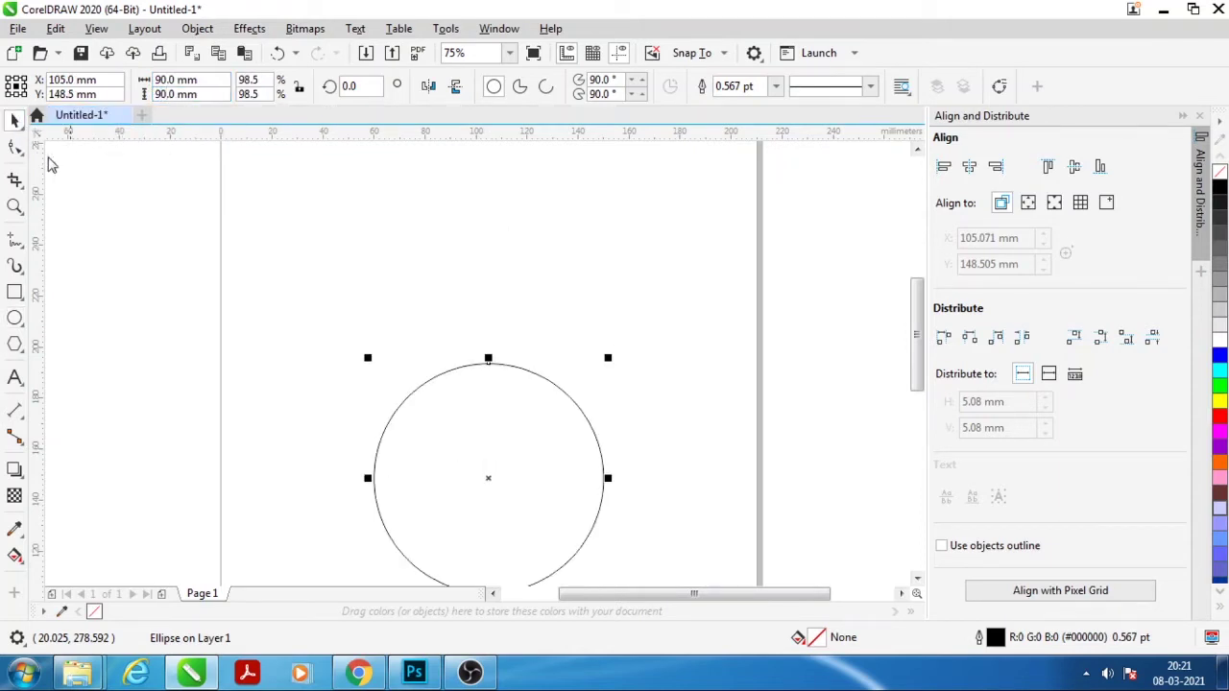
scroll(455, 247, down, 1)
scroll(467, 351, up, 1)
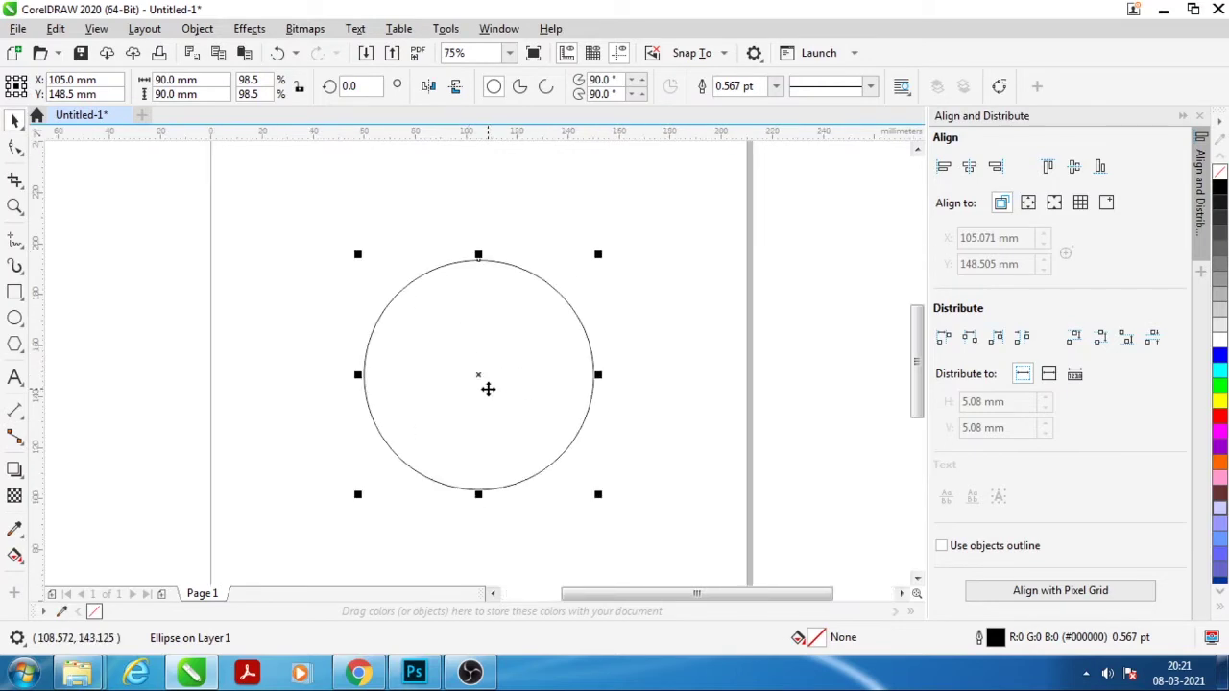
scroll(462, 301, down, 1)
scroll(470, 327, up, 1)
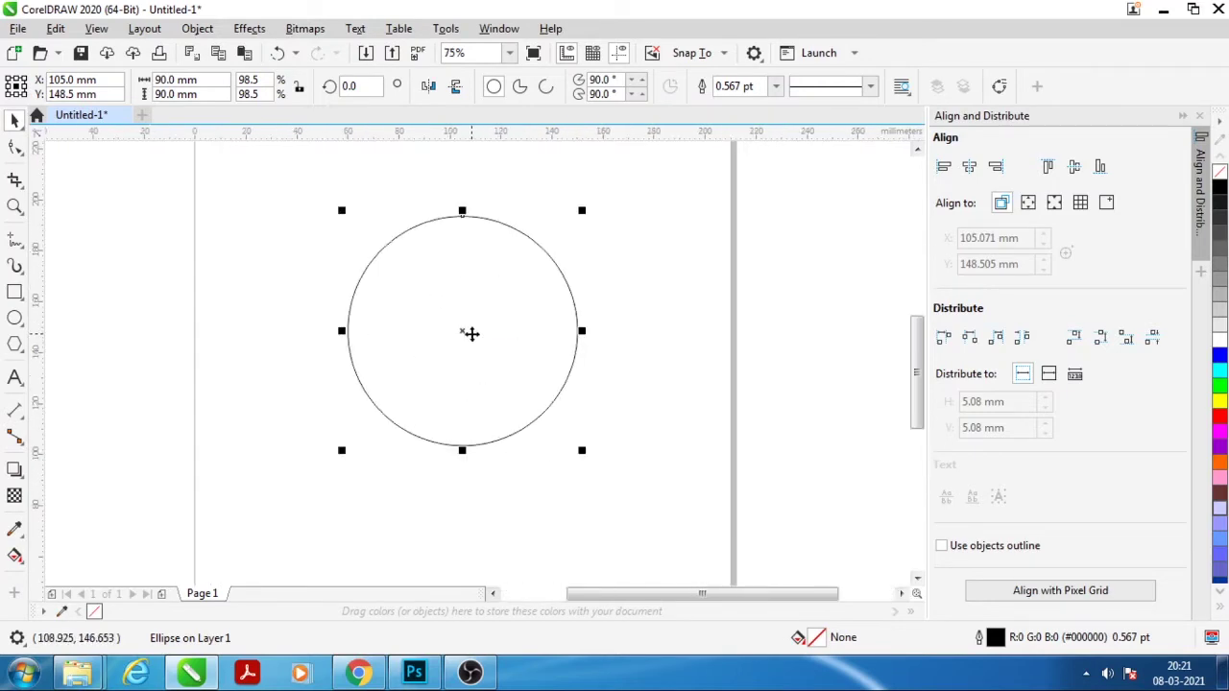
scroll(488, 291, up, 1)
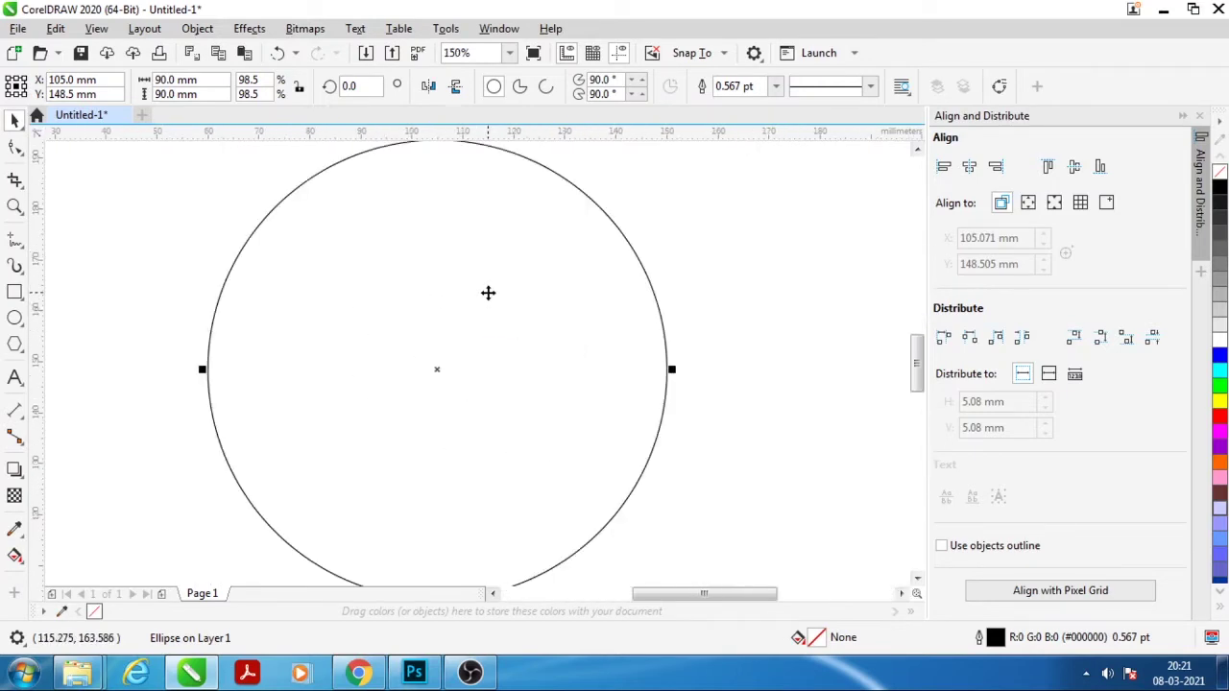
scroll(482, 282, down, 1)
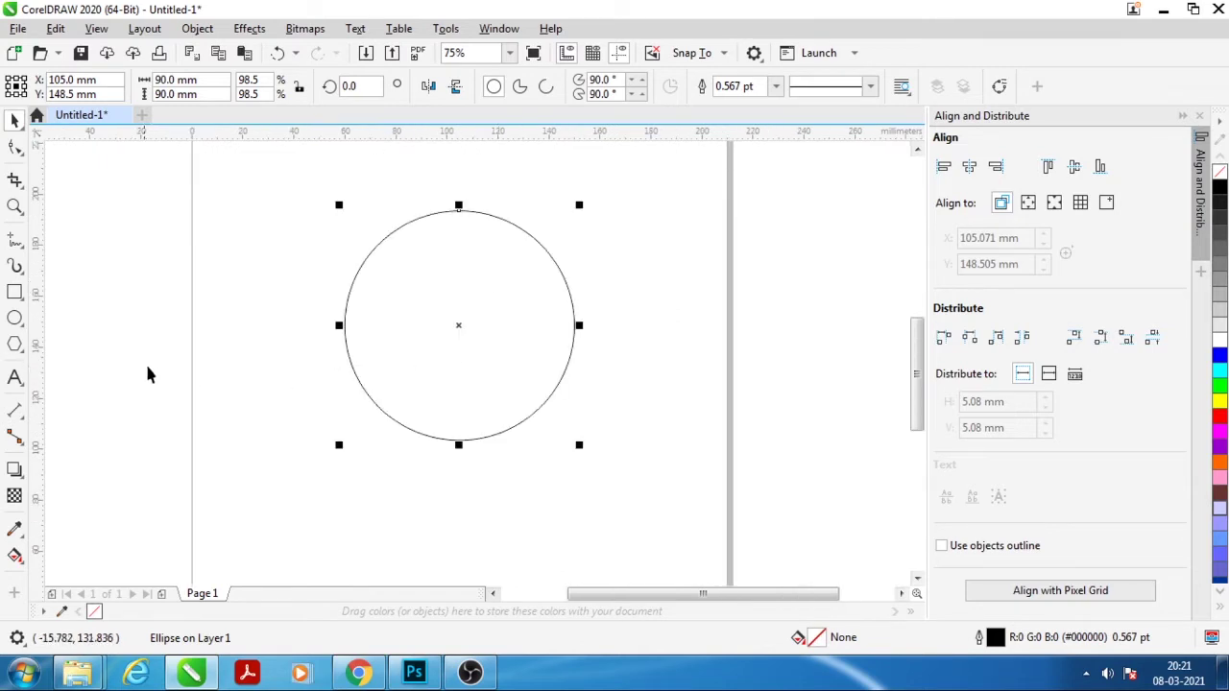
Draw a vertical freehand line from the circle's top down to its bottom
click(17, 246)
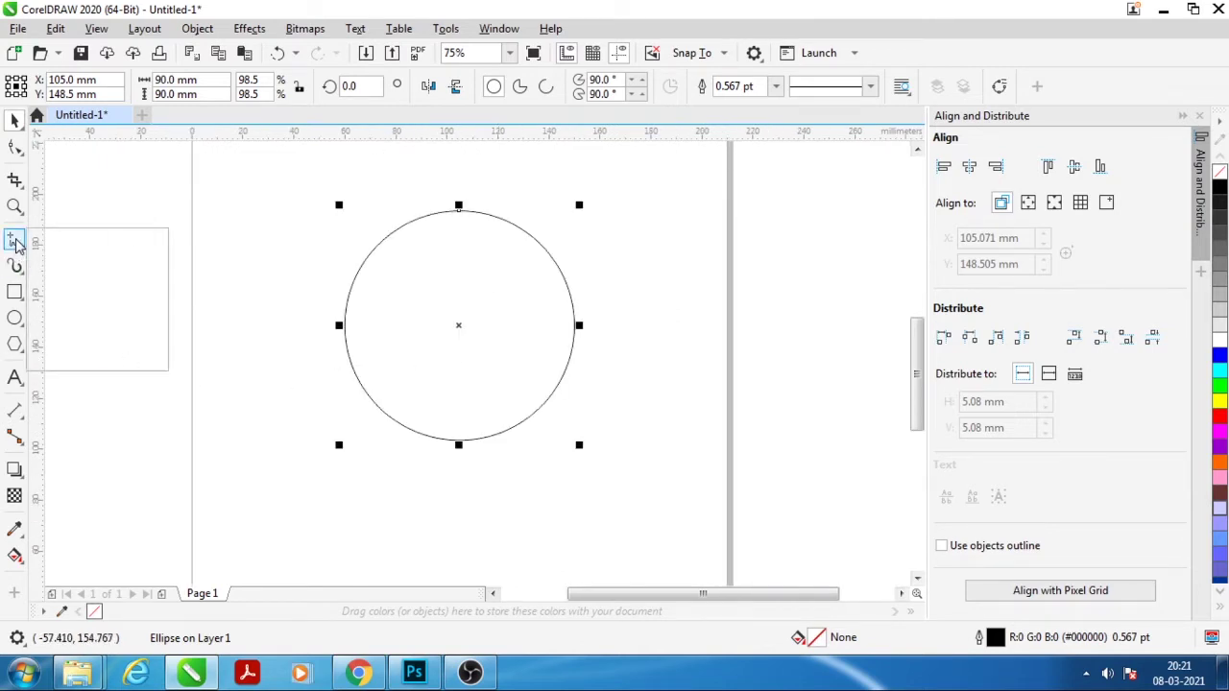
click(57, 240)
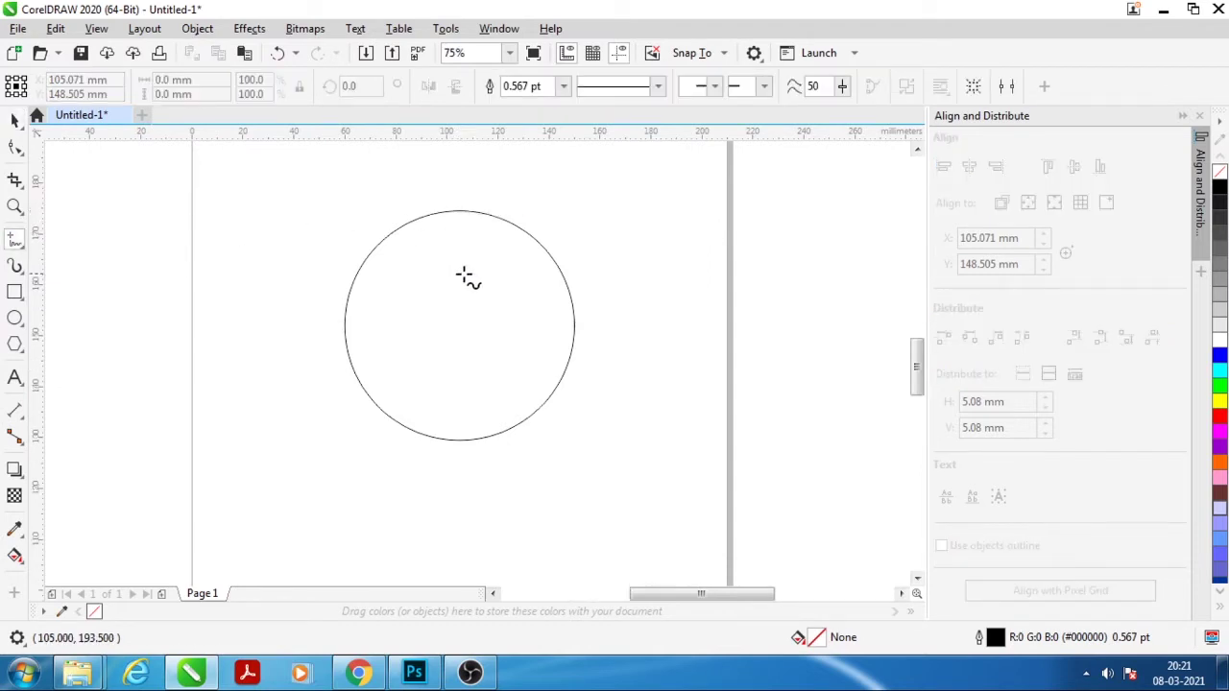
scroll(471, 289, up, 1)
scroll(502, 461, down, 1)
scroll(483, 303, up, 1)
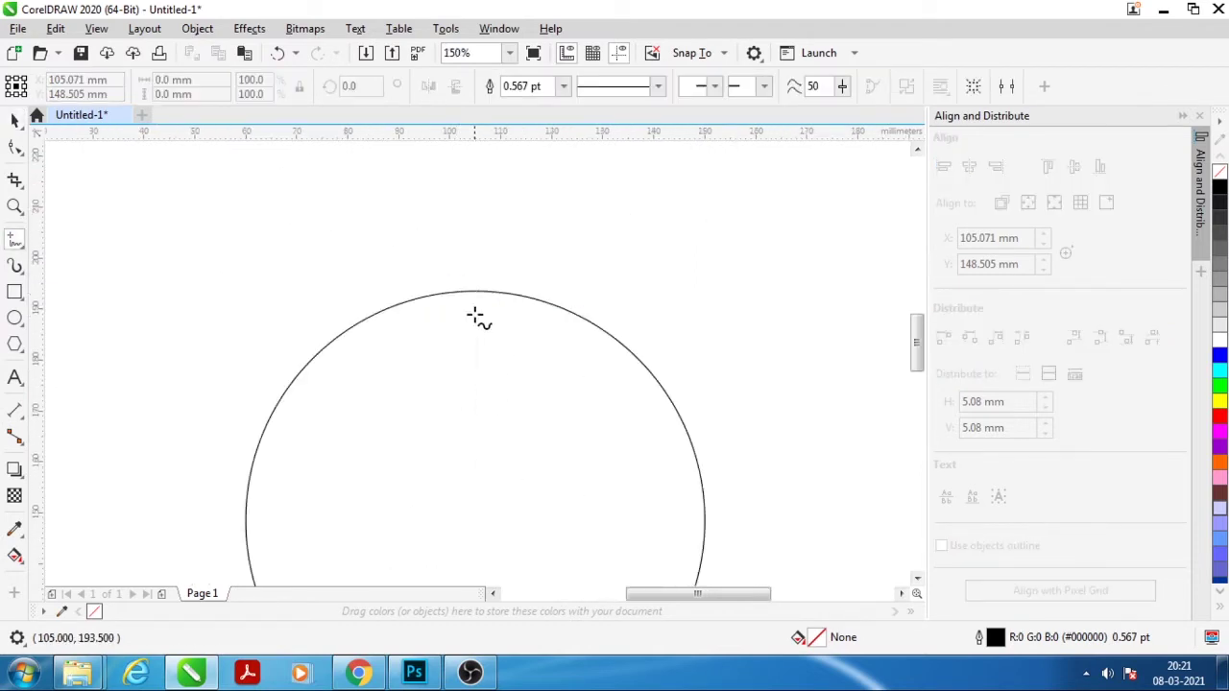
mouse_move(474, 291)
mouse_down()
mouse_move(480, 610)
mouse_move(474, 545)
mouse_up()
Centre the circle and line together on the page, then select the line alone
click(14, 119)
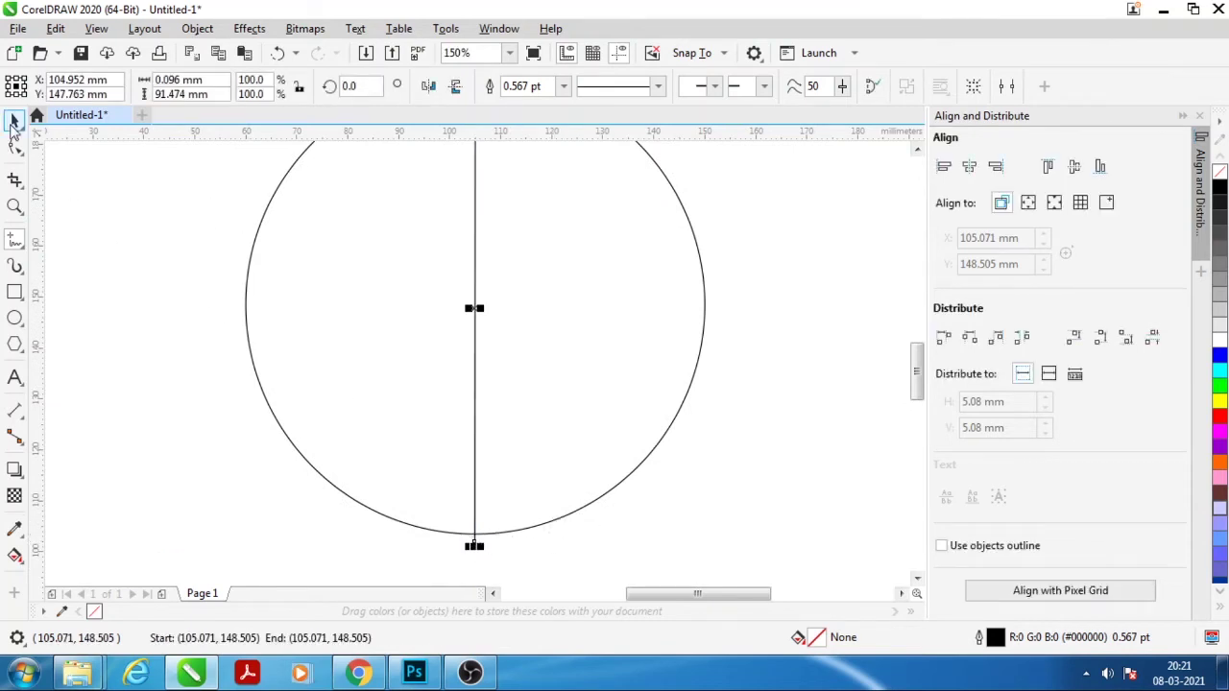
key(F3)
key(ctrl+a)
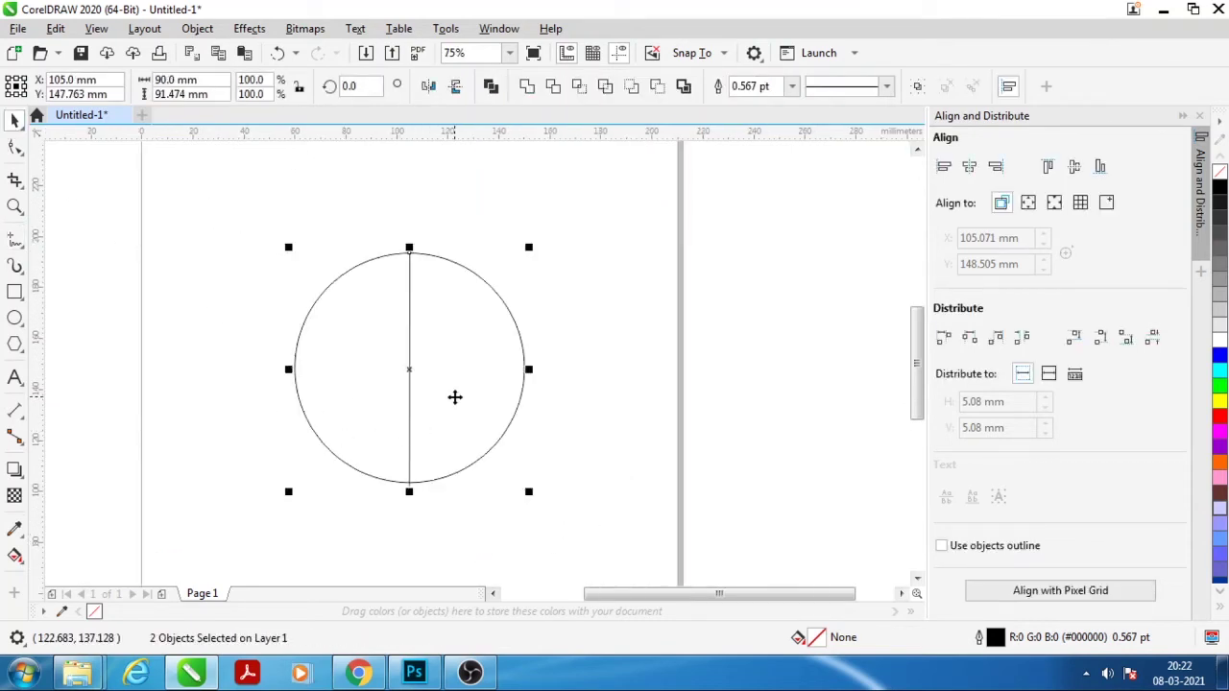
key(p)
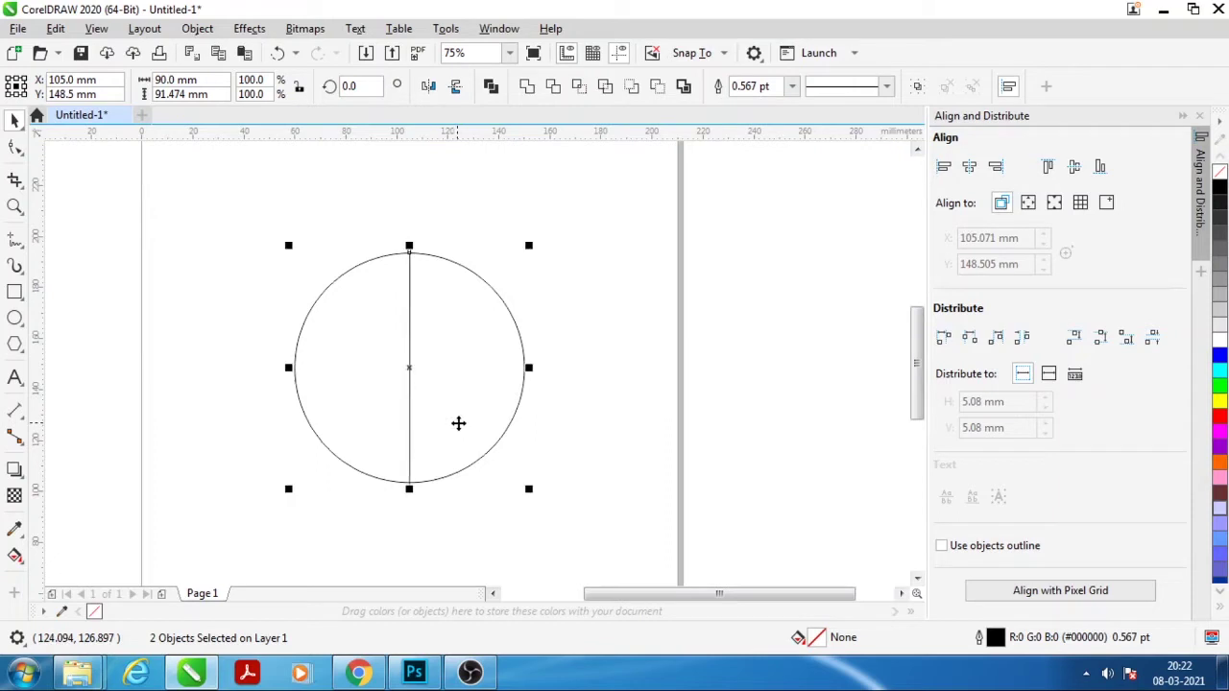
click(616, 414)
click(415, 370)
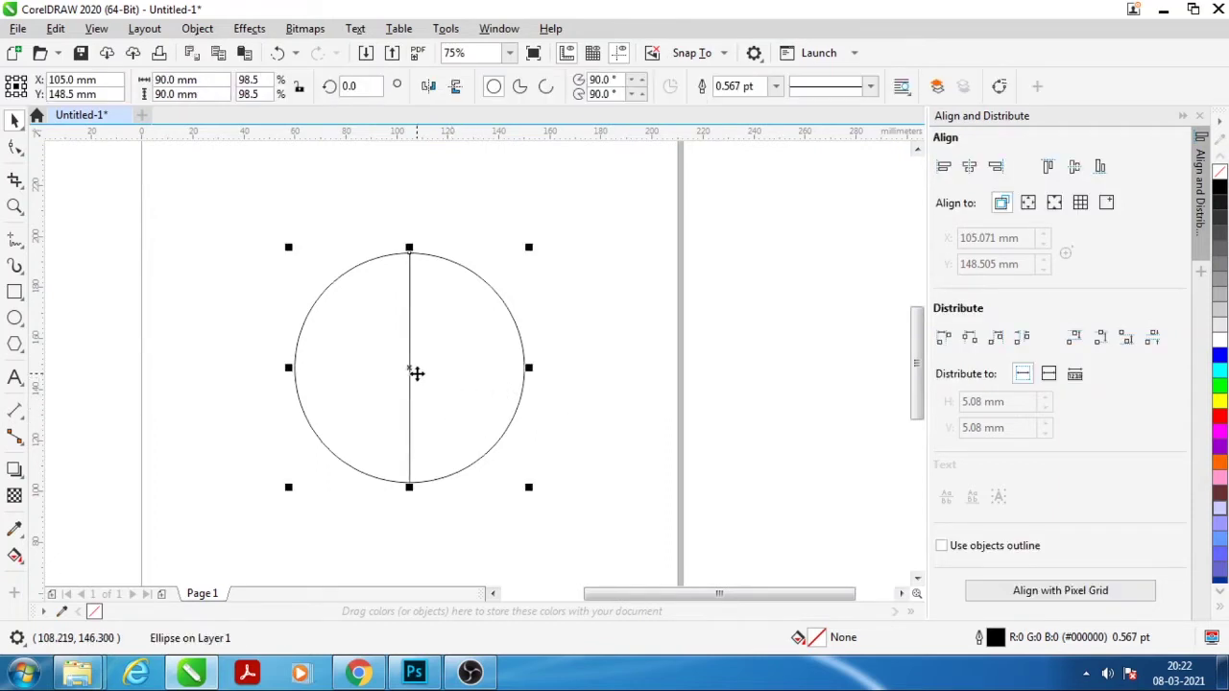
click(570, 406)
click(411, 363)
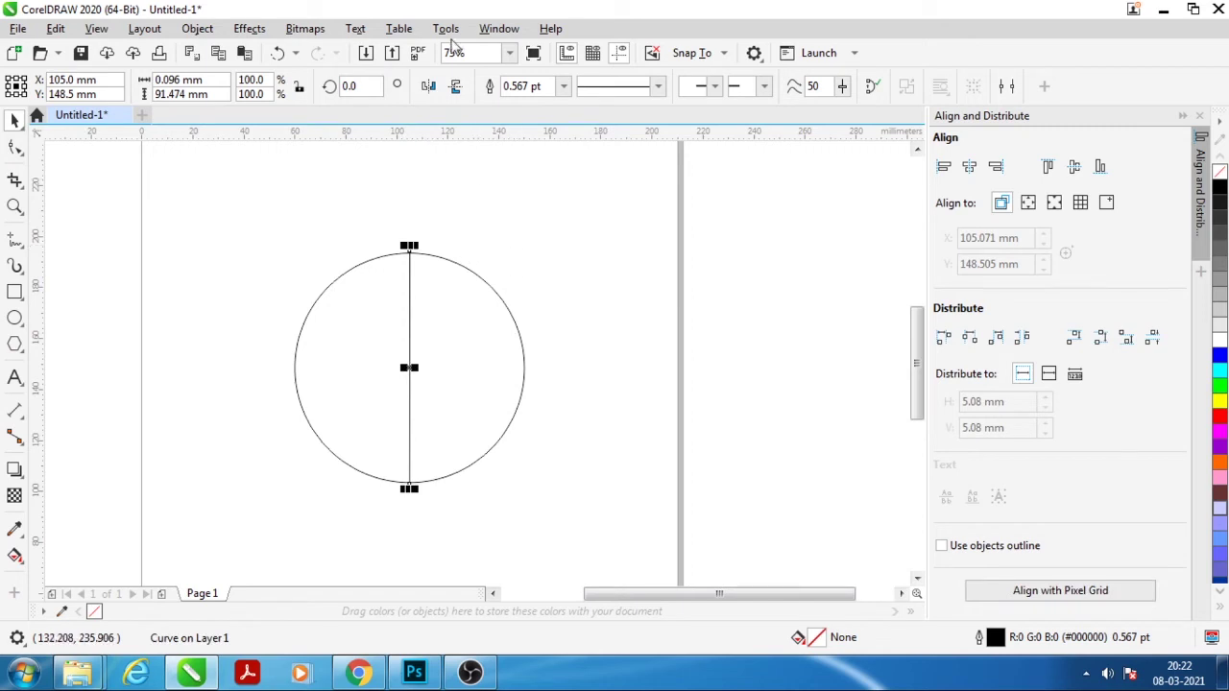
Make 18 copies of the line rotated 20° apart using the Transform docker's Rotate page
click(447, 29)
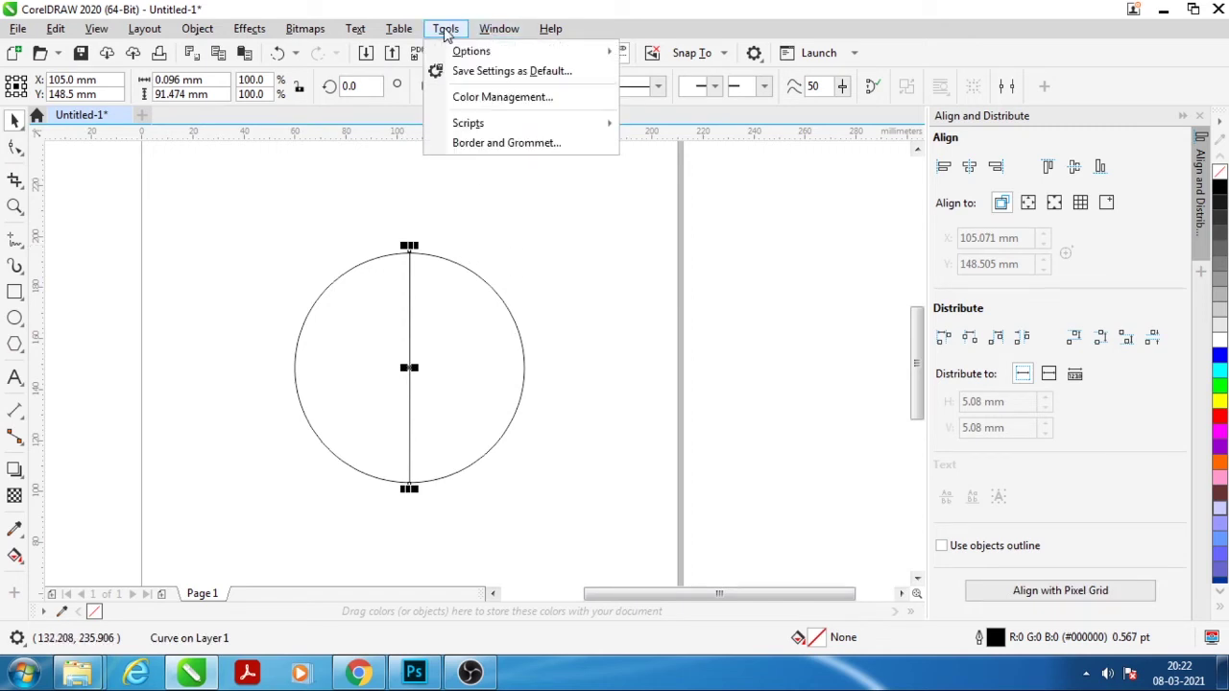
mouse_move(498, 28)
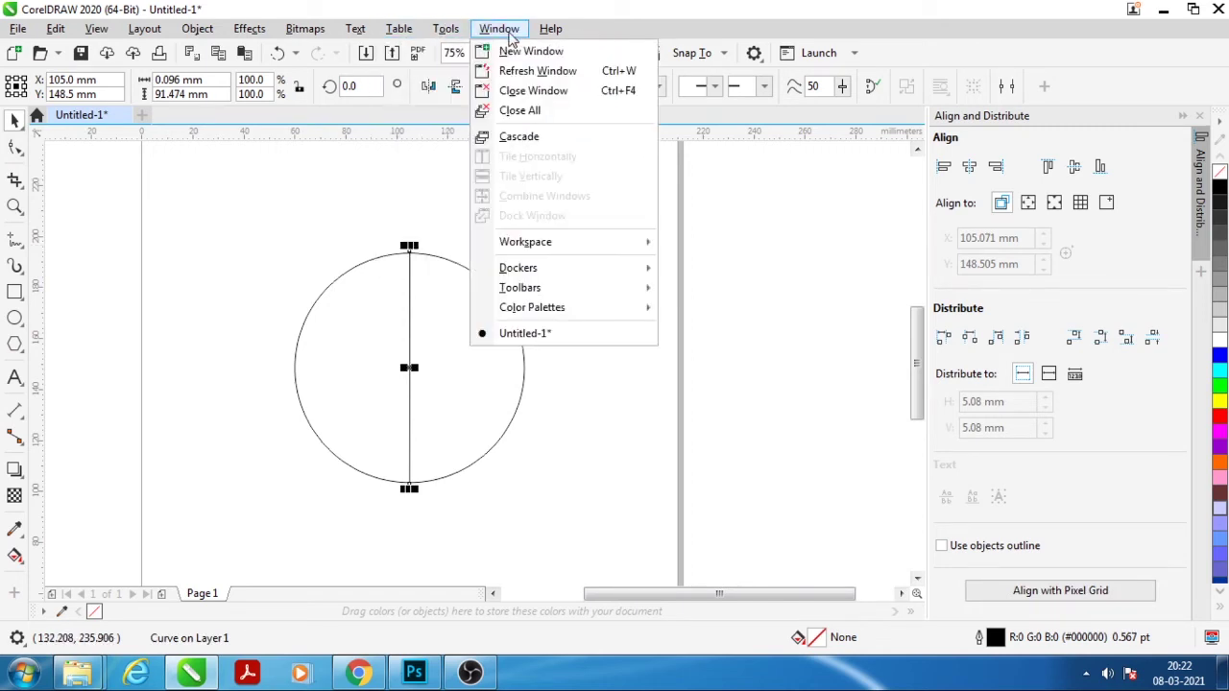
mouse_move(518, 268)
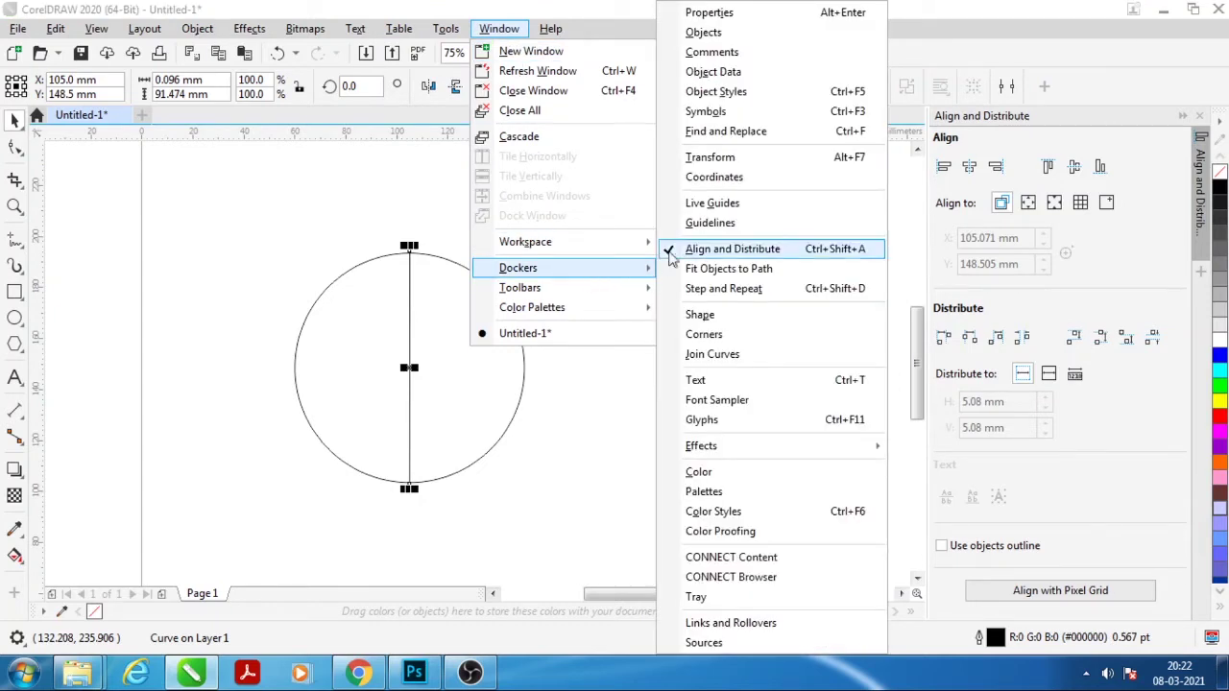
click(728, 164)
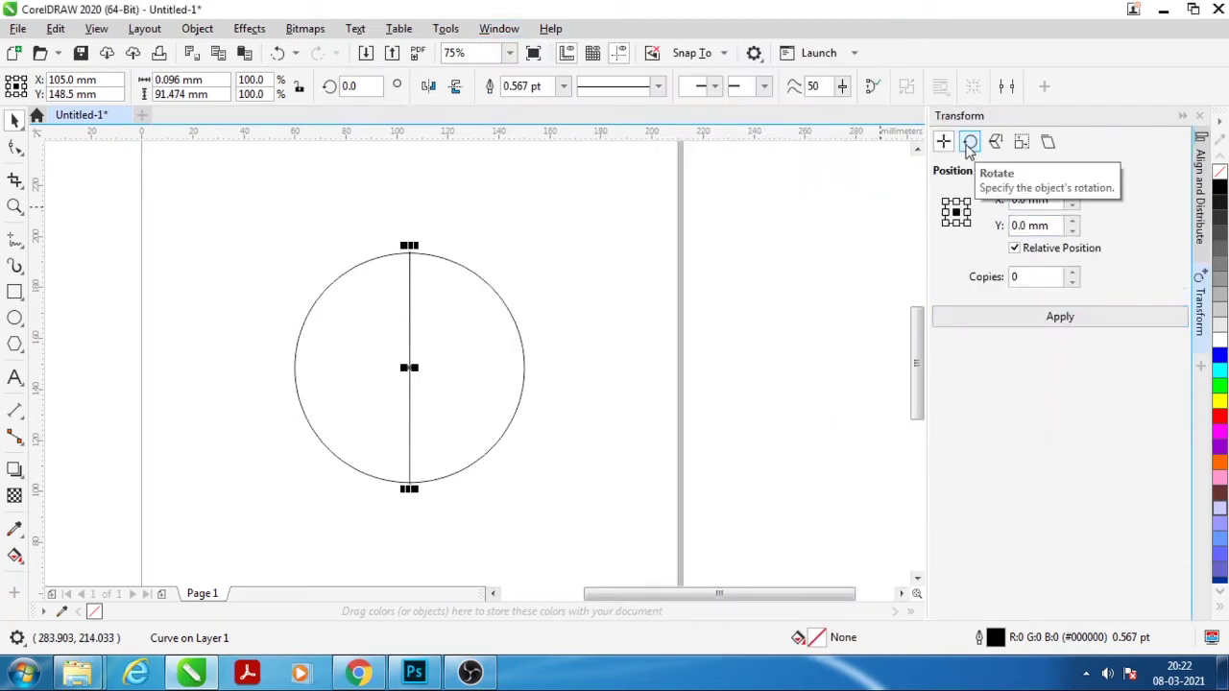
click(970, 143)
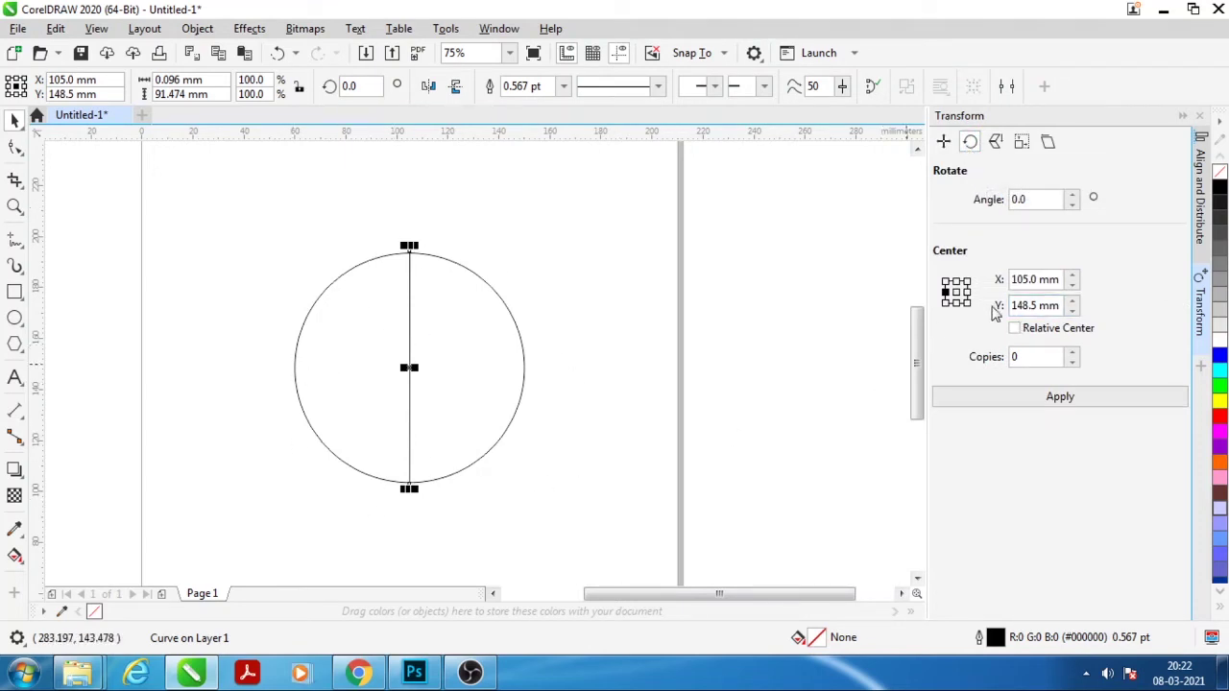
drag(1043, 200, 992, 209)
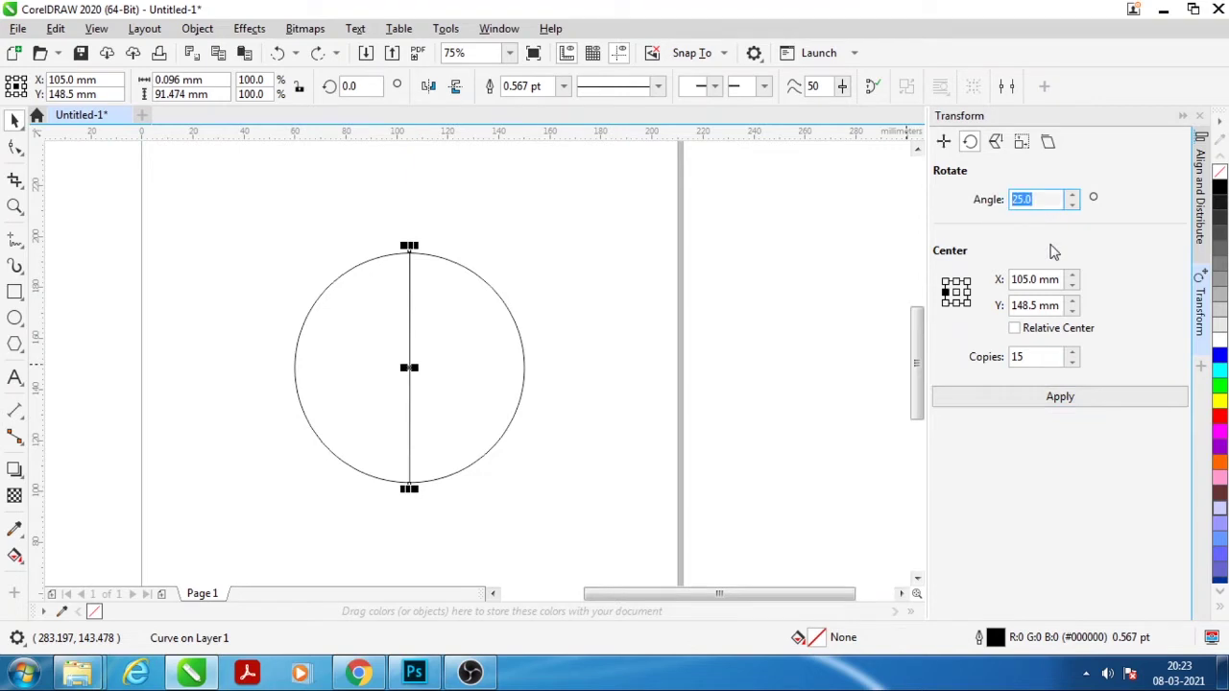
click(1072, 353)
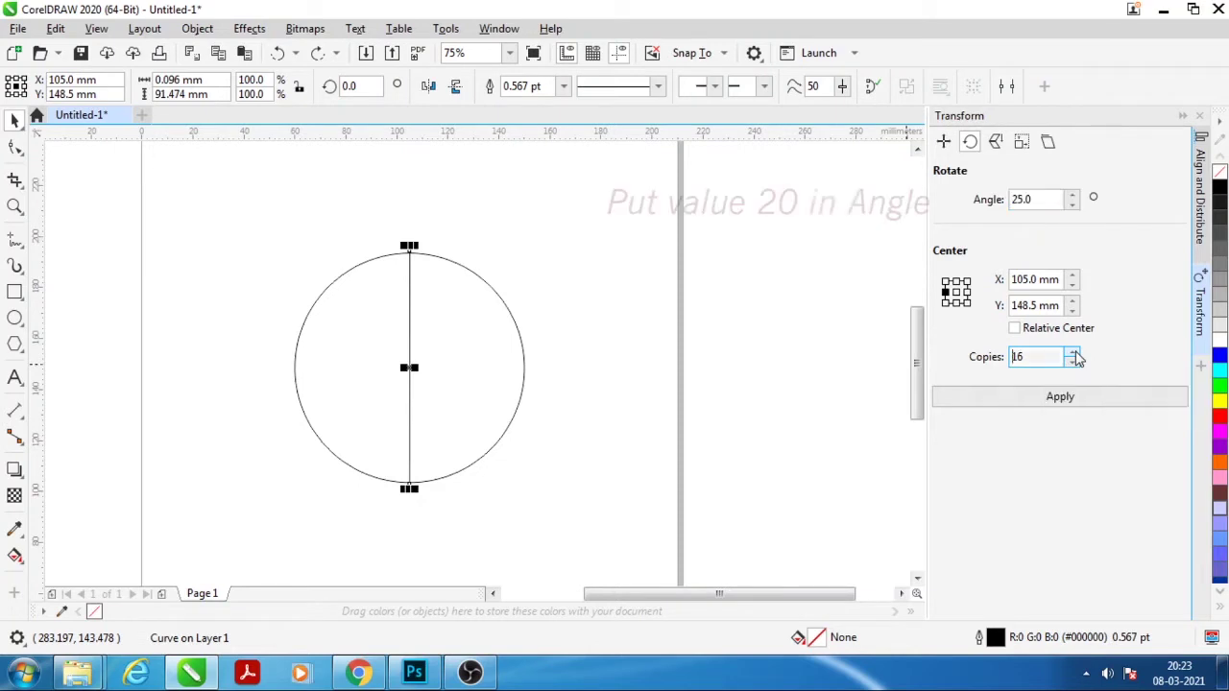
click(1072, 353)
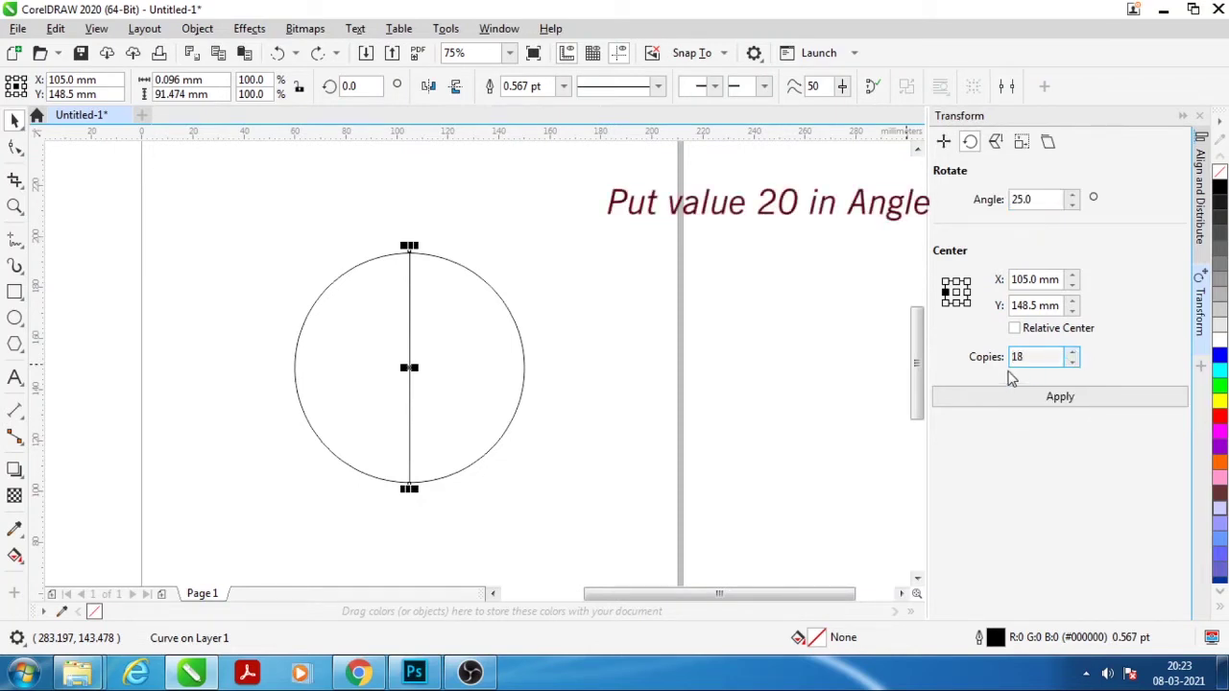
click(1035, 200)
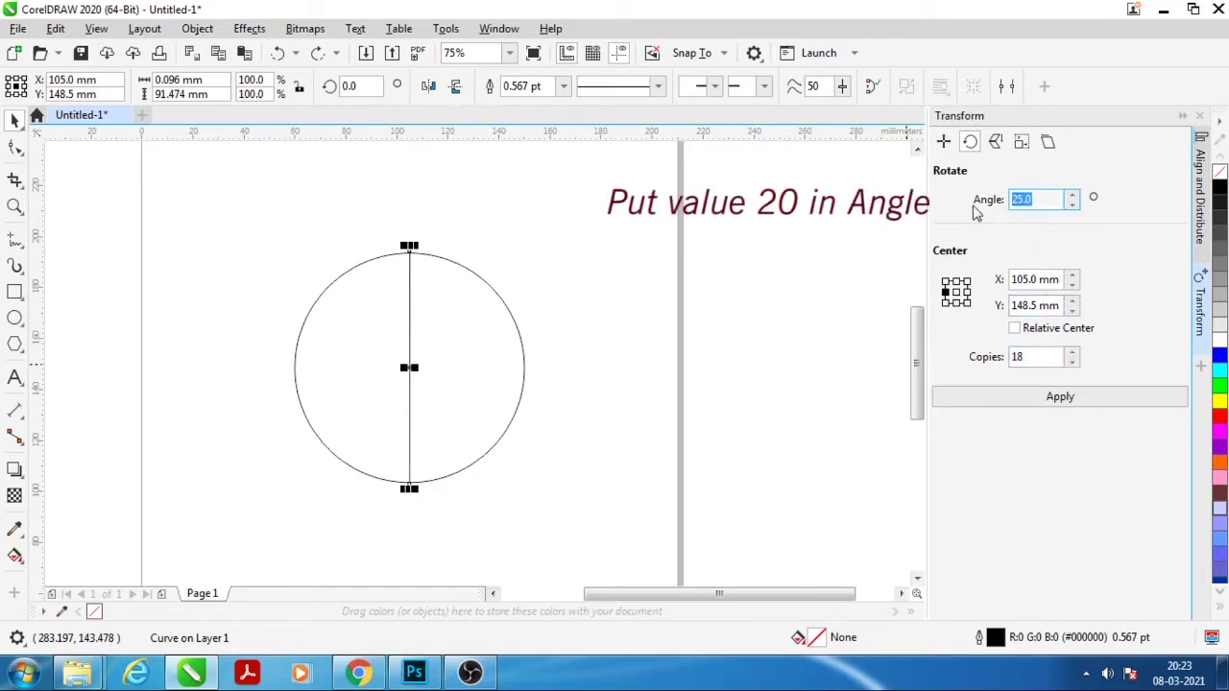
text(20)
click(1071, 409)
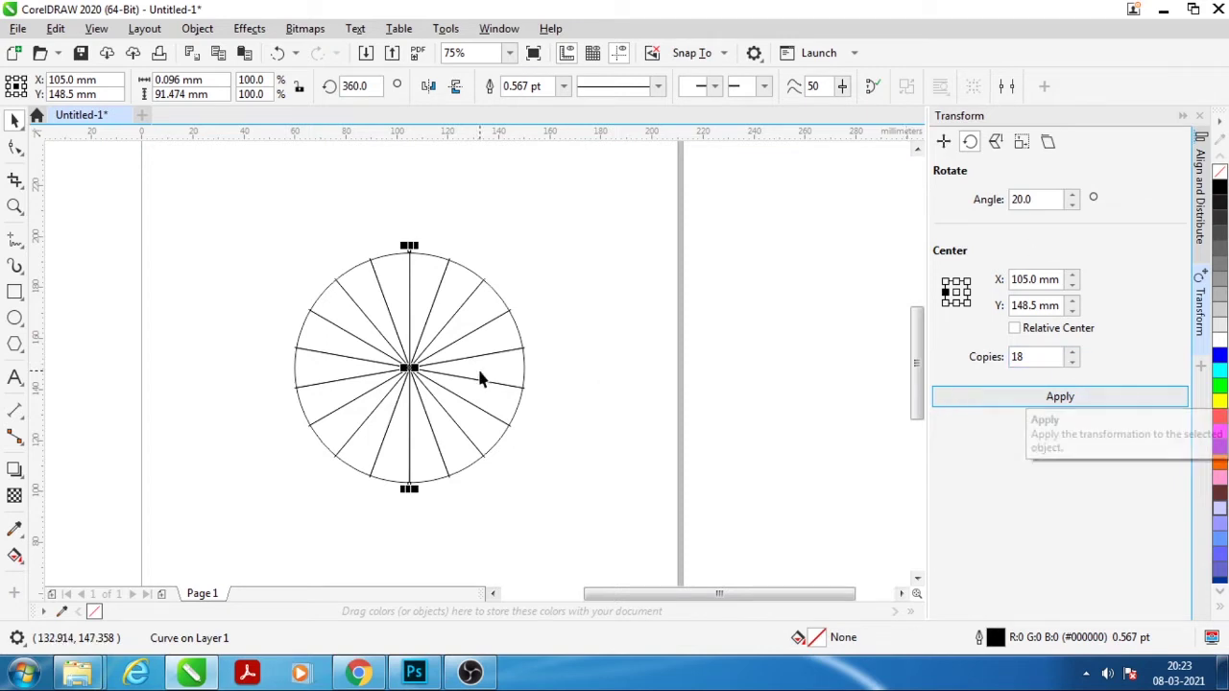
click(596, 452)
Use Smart Fill to fill the upper-right, right and lower-right wedges blue
scroll(442, 369, down, 1)
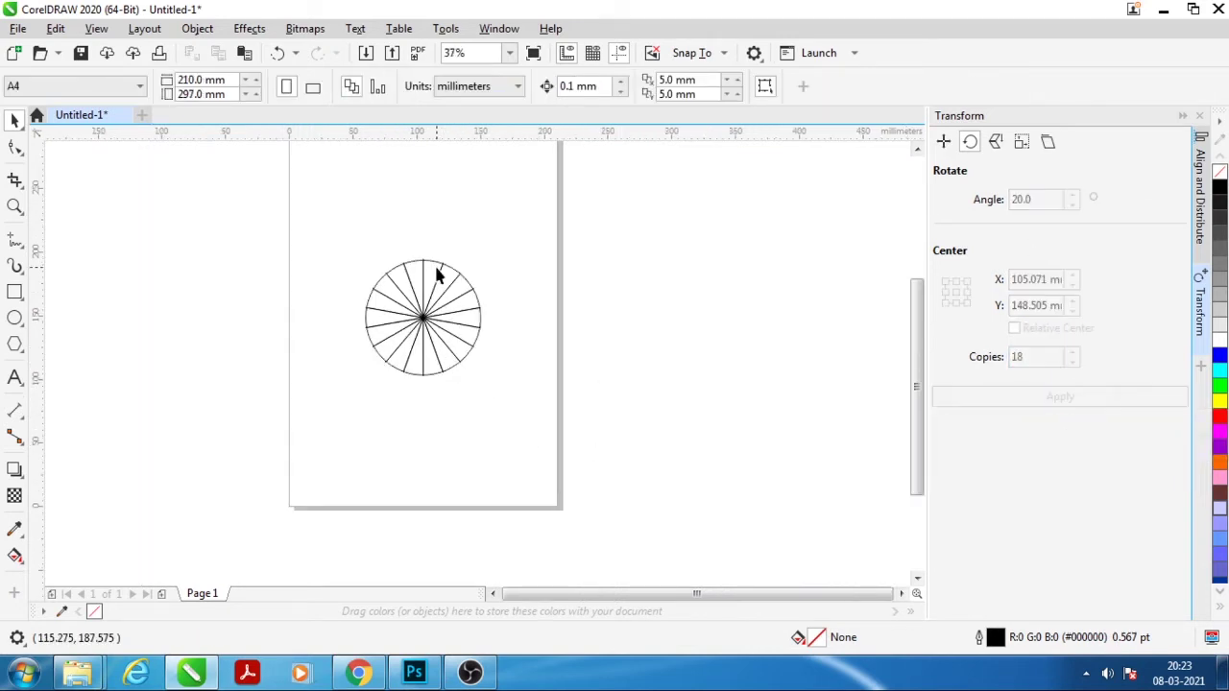
scroll(420, 310, up, 1)
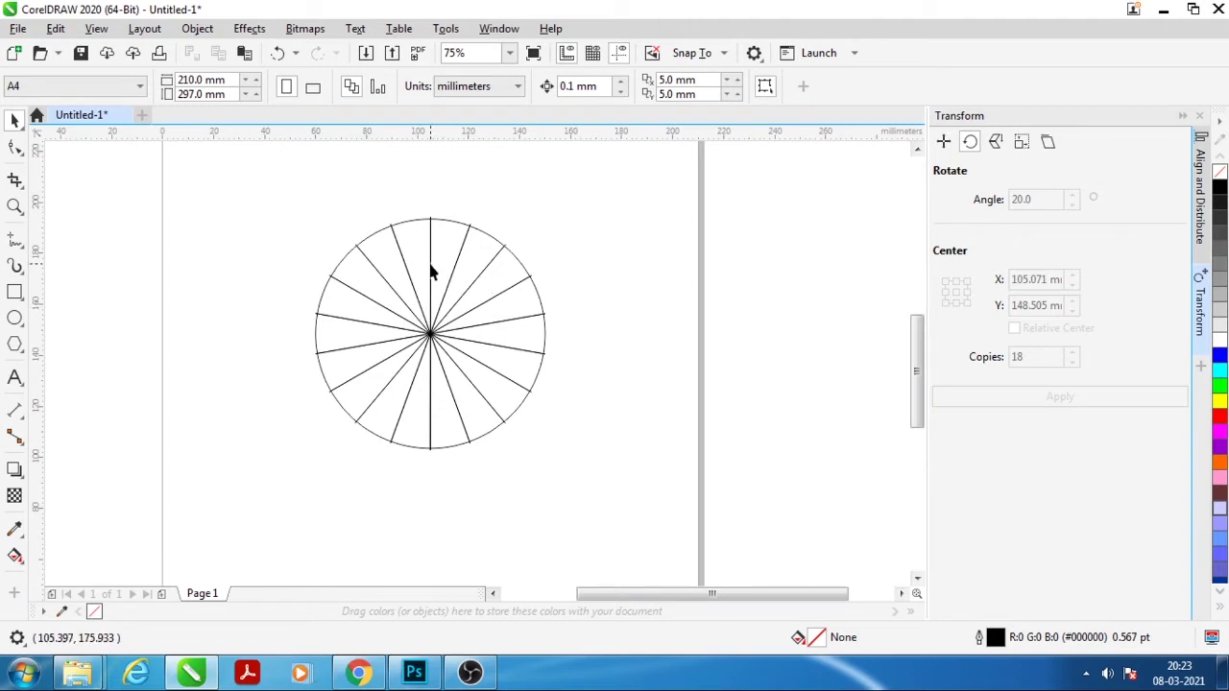
scroll(430, 273, up, 1)
scroll(443, 228, down, 1)
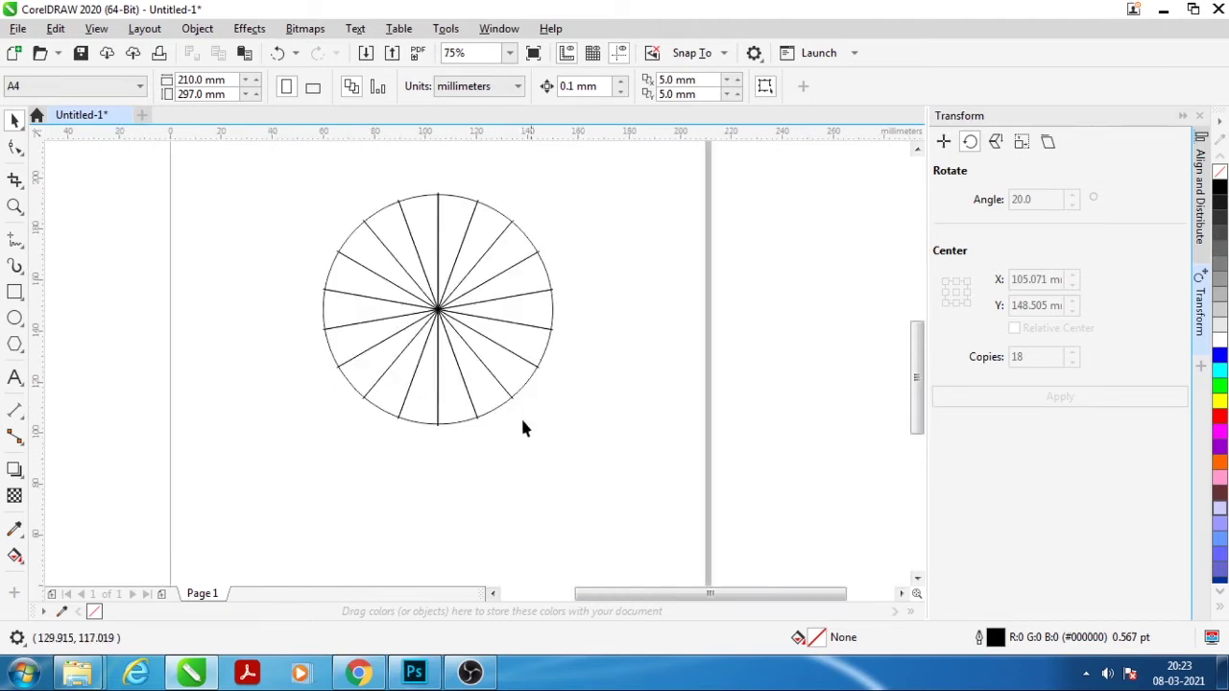
click(17, 560)
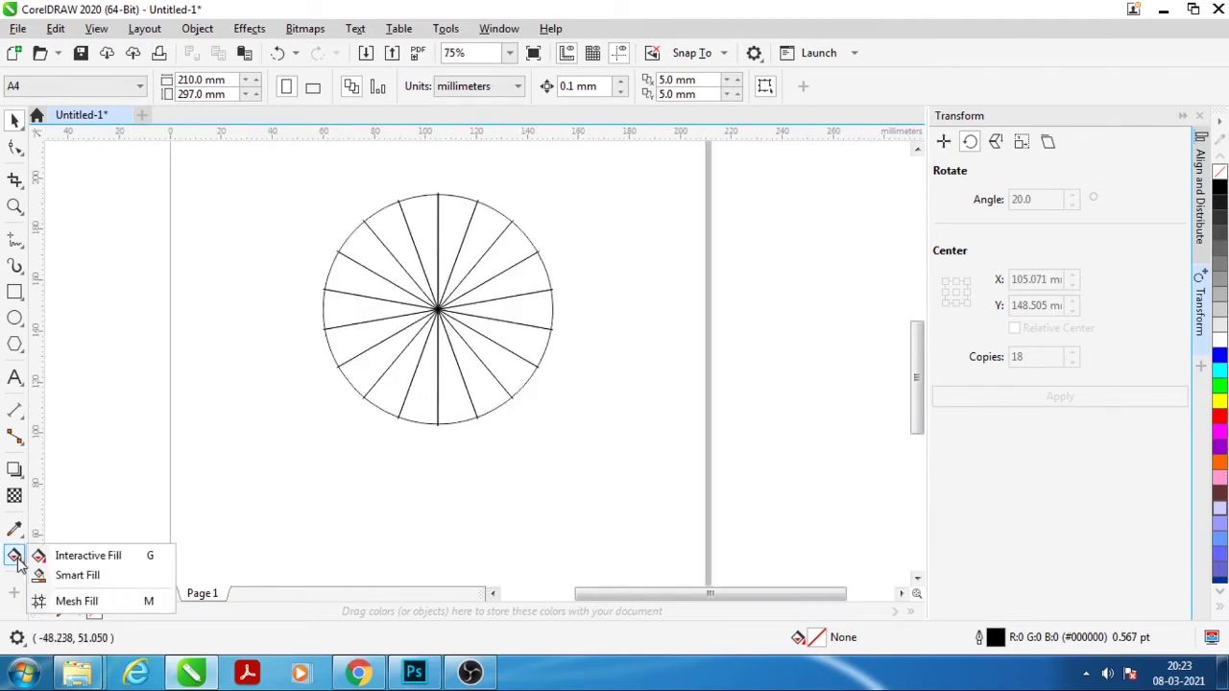
click(135, 578)
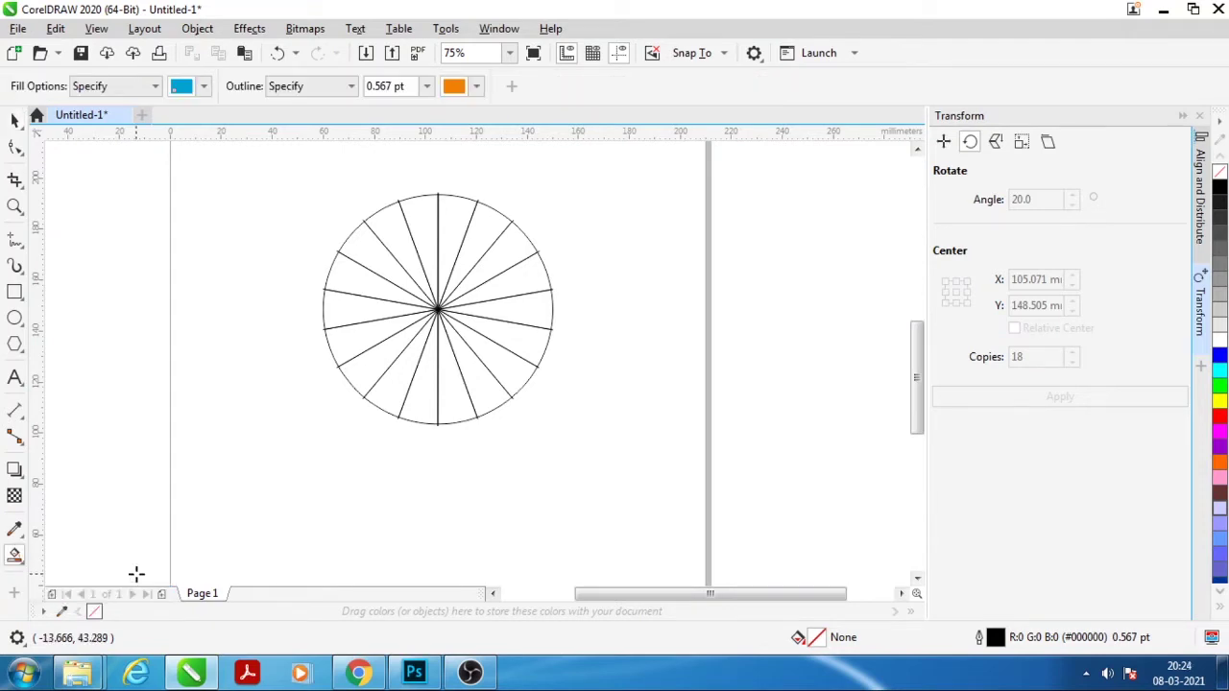
scroll(477, 269, up, 2)
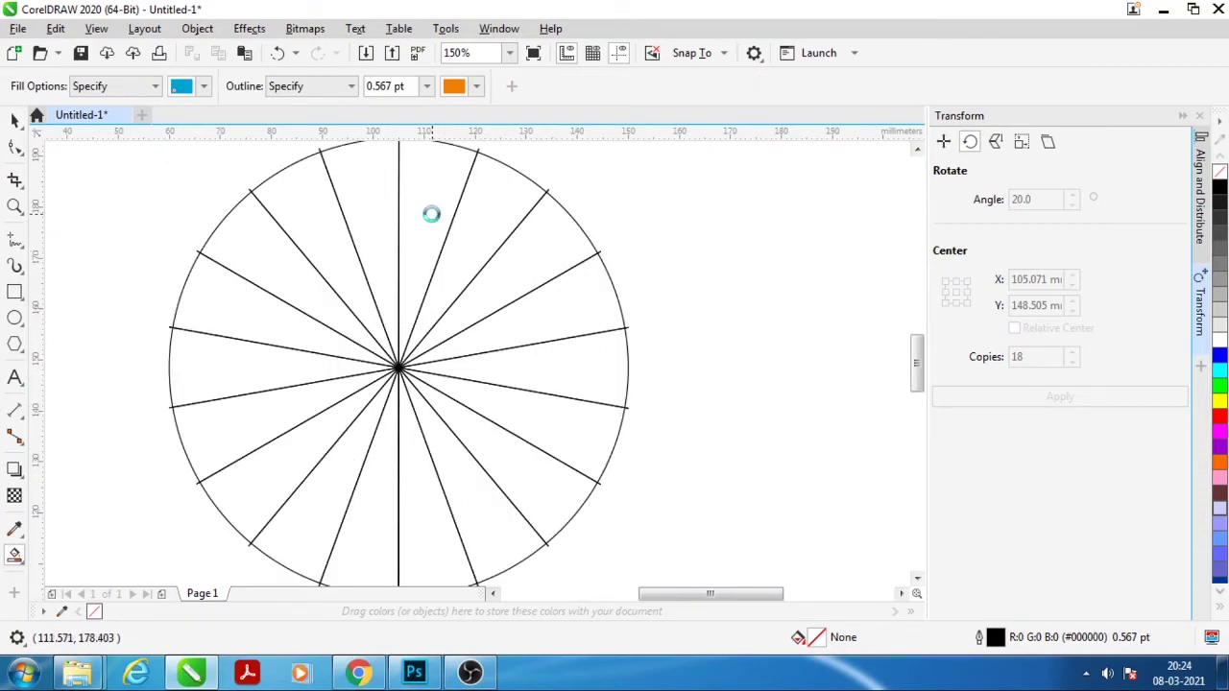
click(543, 273)
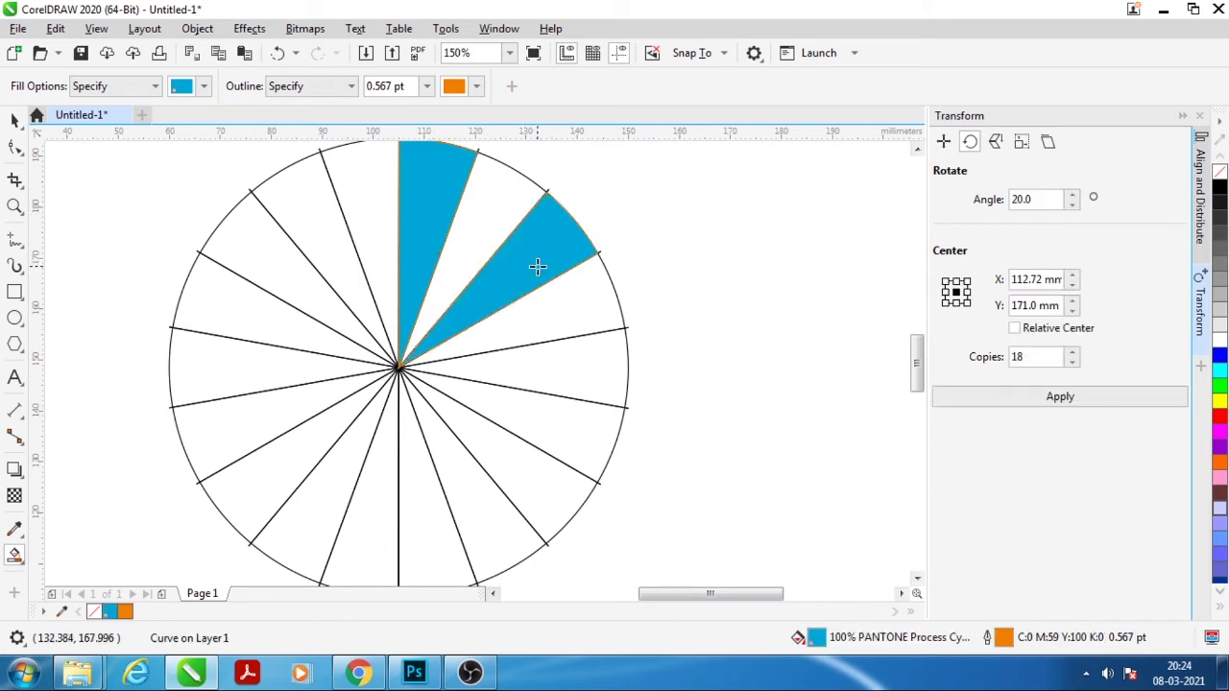
click(566, 376)
click(537, 482)
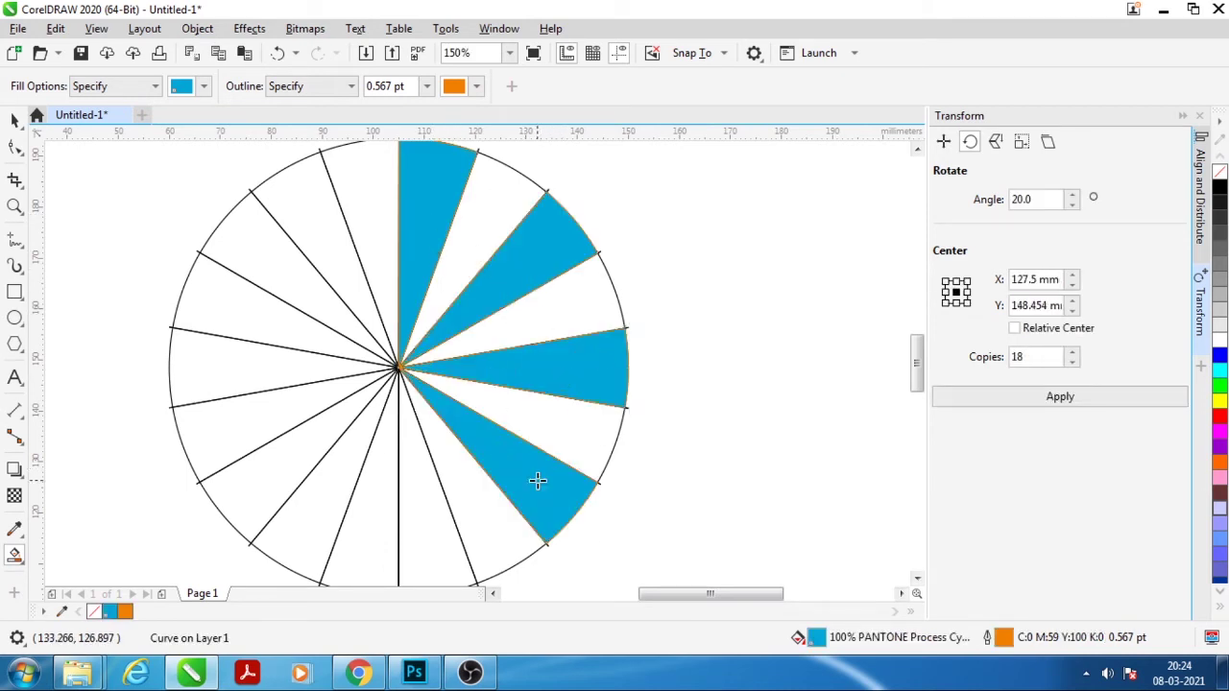
Fill the bottom, lower-left, left and upper-left alternating wedges blue
click(422, 530)
click(315, 518)
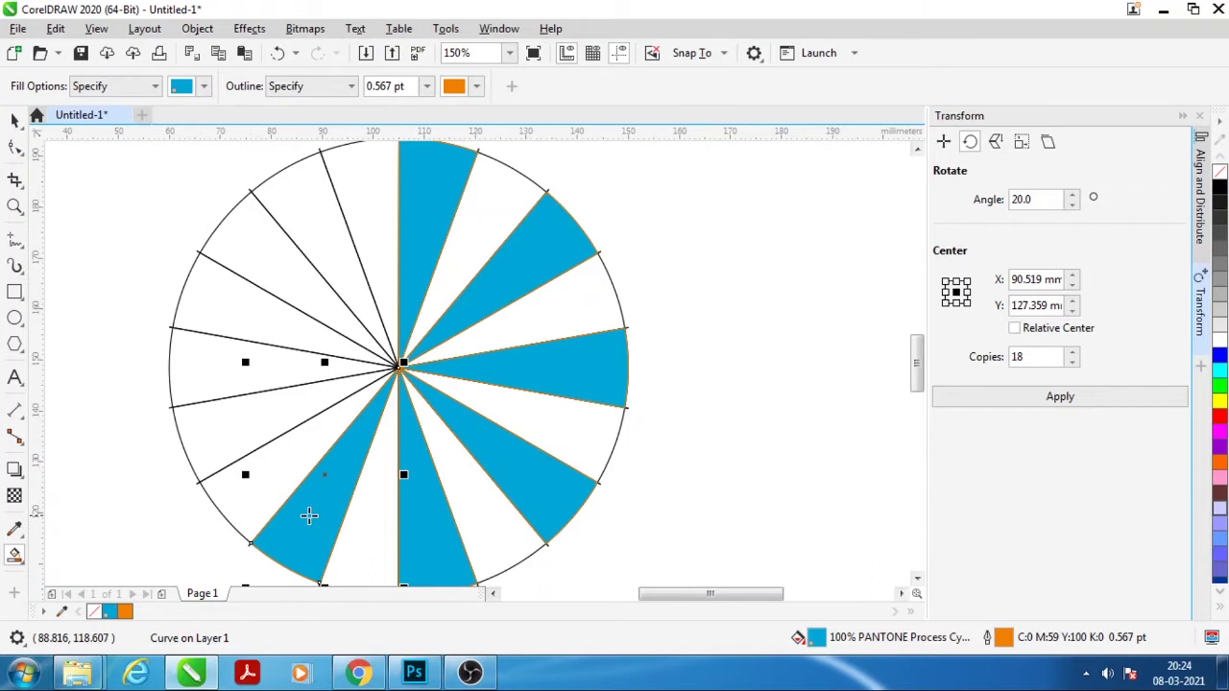
click(244, 428)
click(241, 317)
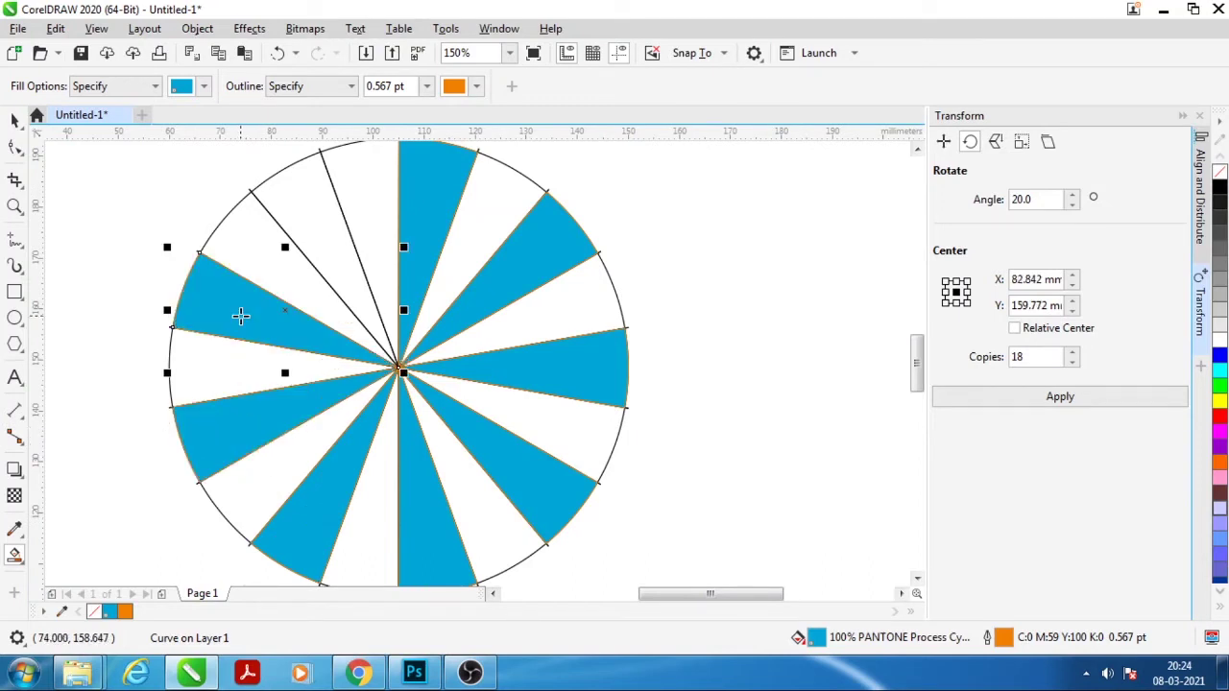
click(327, 230)
scroll(517, 258, down, 1)
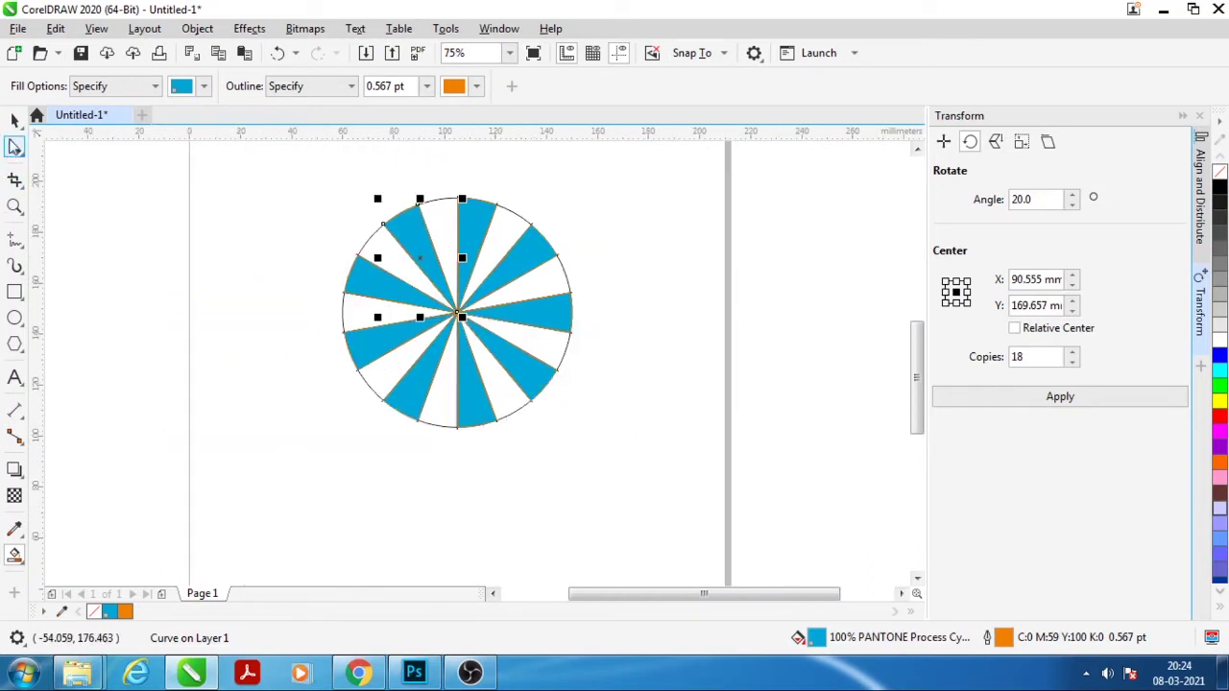
Select the blue wedges and drag them off the circle to the right
click(15, 121)
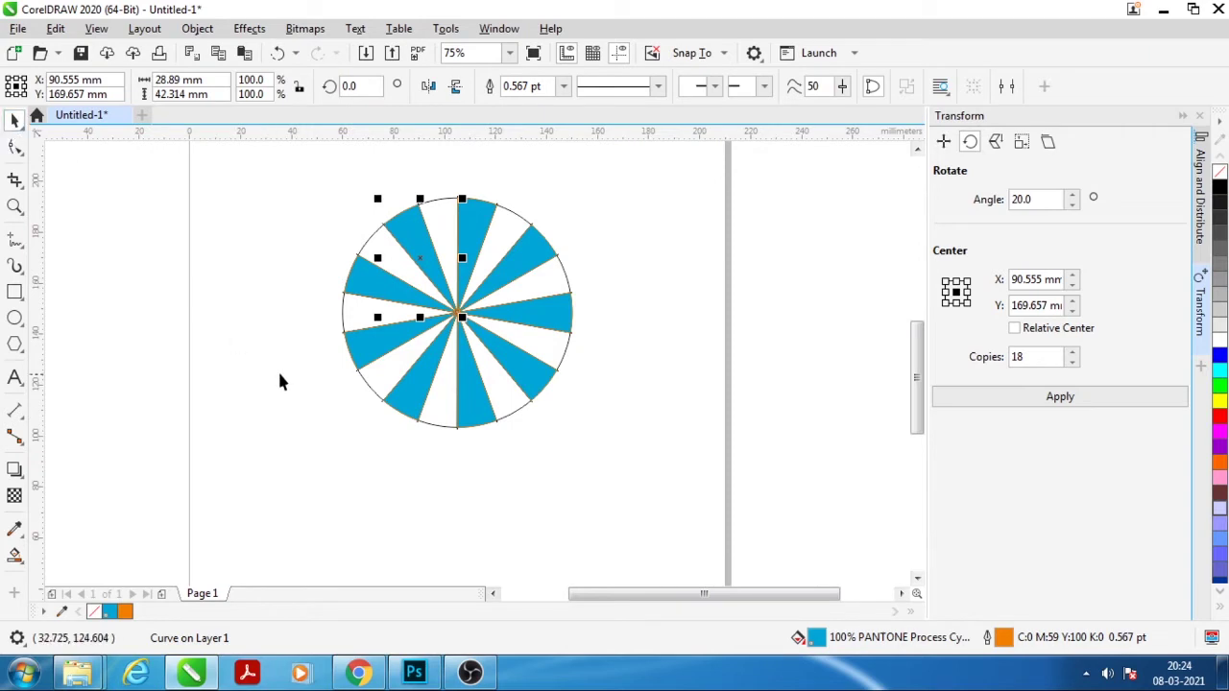
shift+click(475, 236)
shift+click(529, 256)
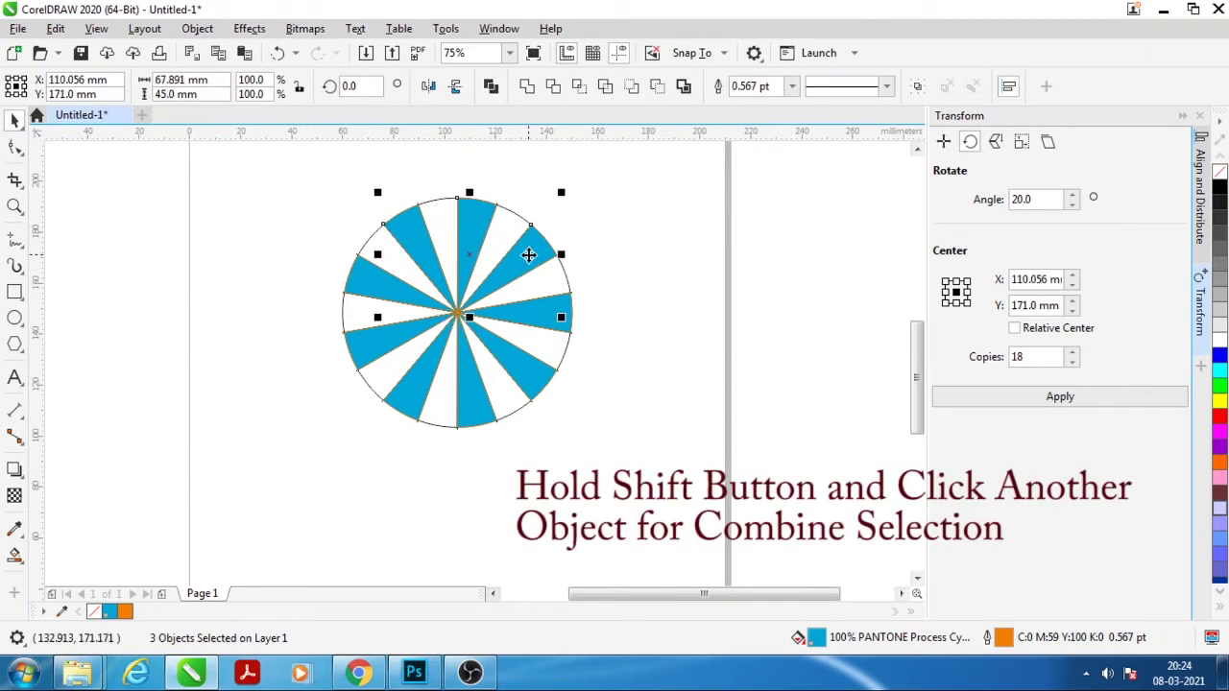
shift+click(544, 309)
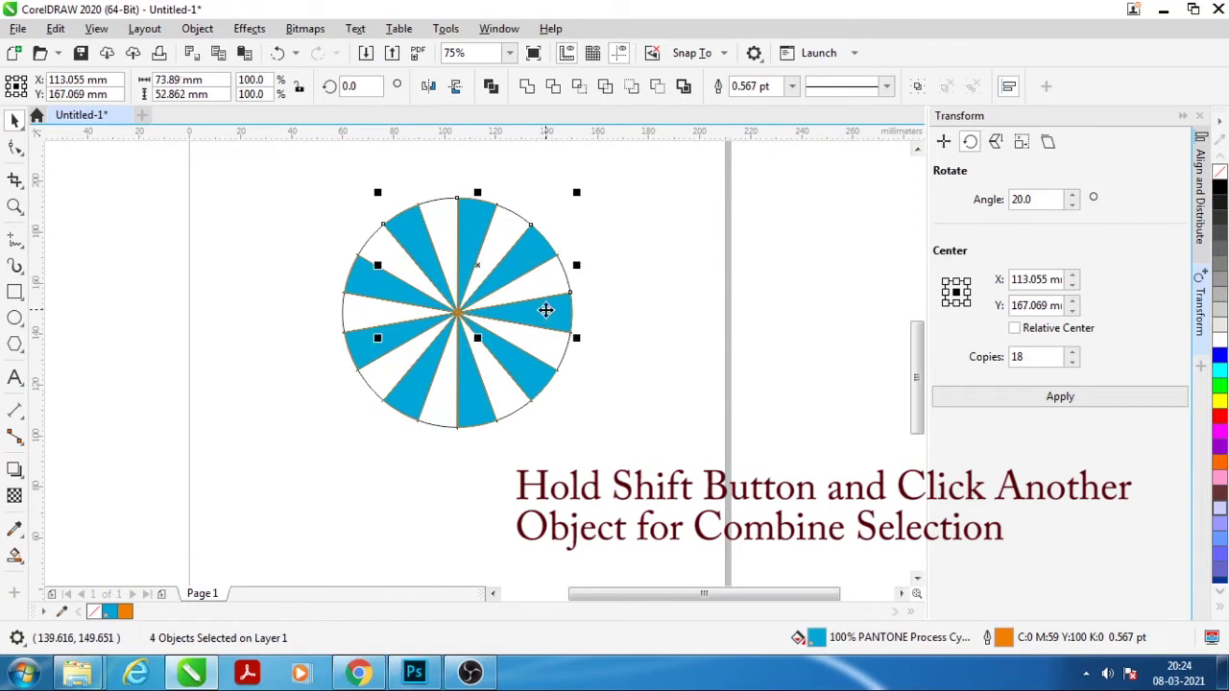
shift+click(534, 375)
shift+click(472, 388)
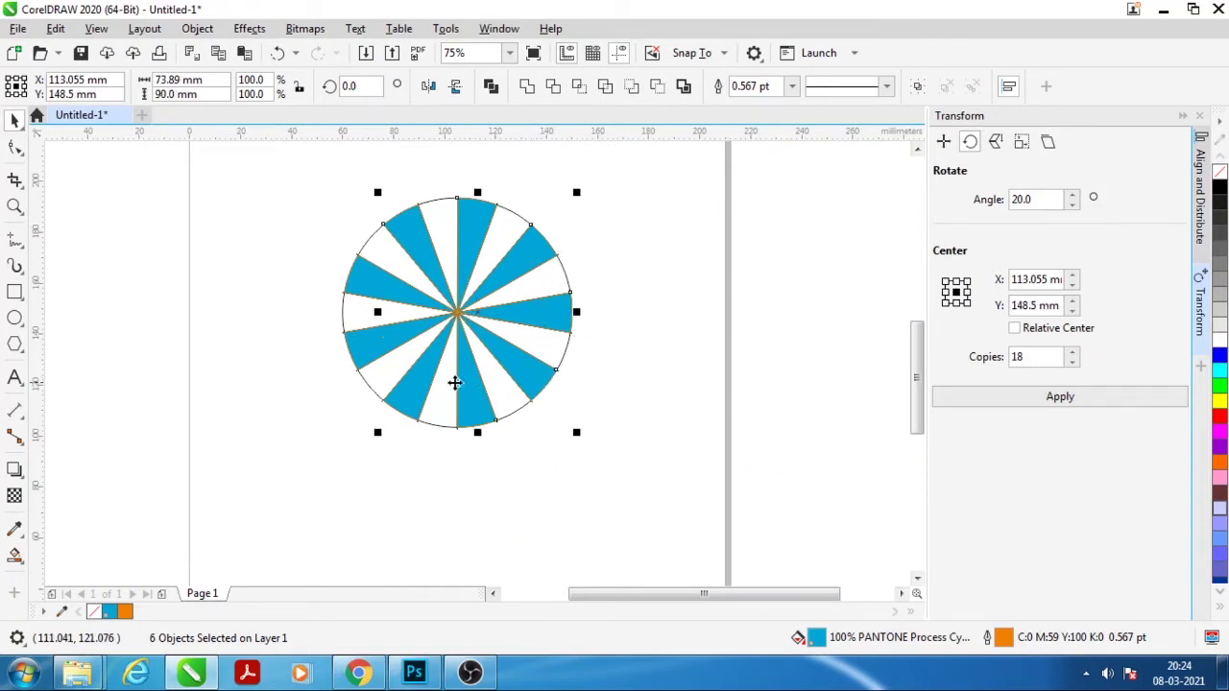
shift+click(413, 384)
shift+click(368, 348)
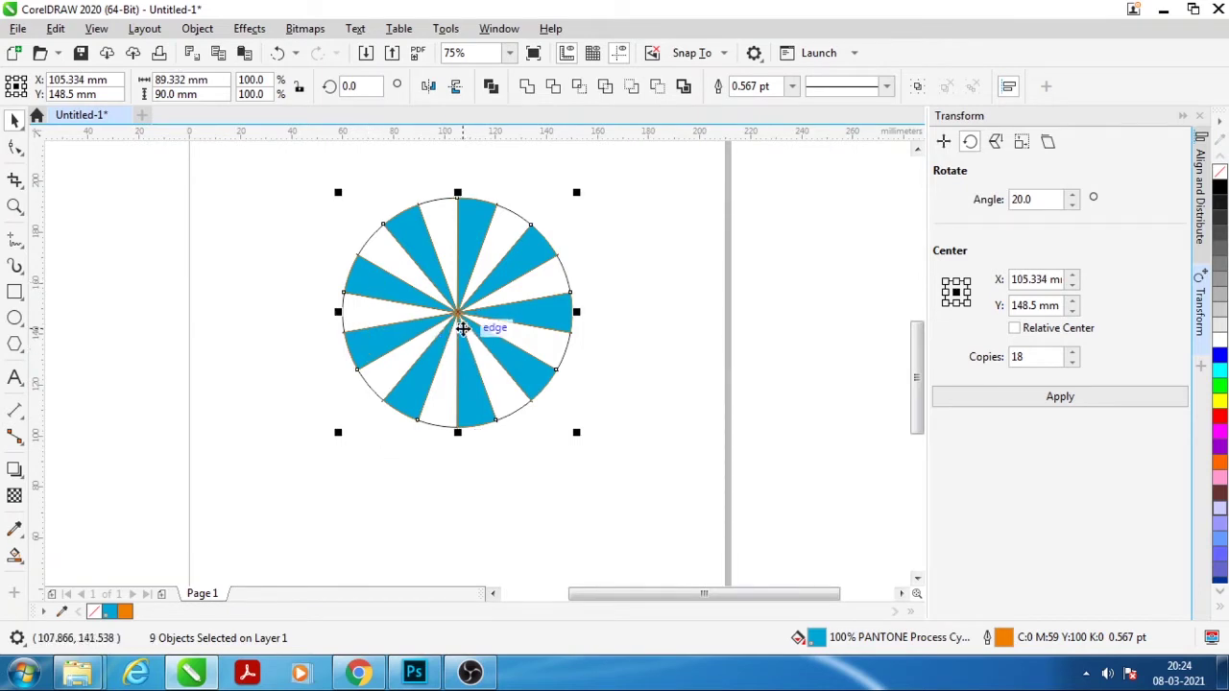
drag(469, 325, 727, 340)
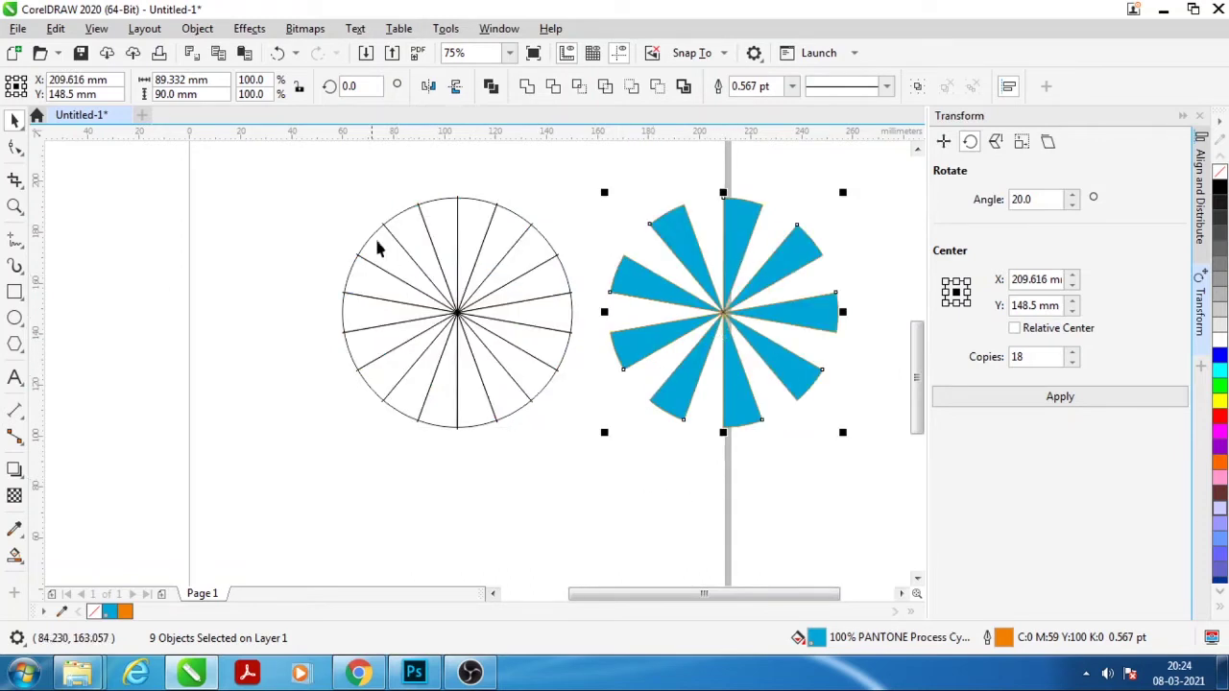
Move the spoked circle left and shift the blue wedges back toward it
drag(302, 189, 597, 470)
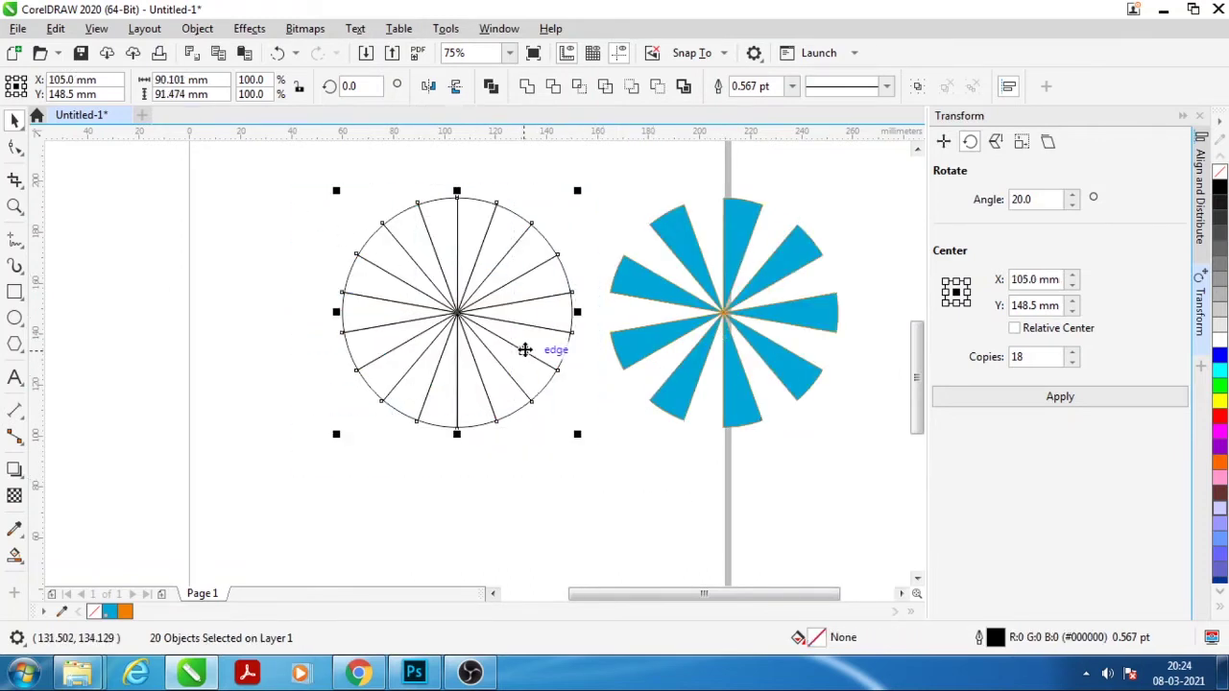
drag(525, 350, 295, 350)
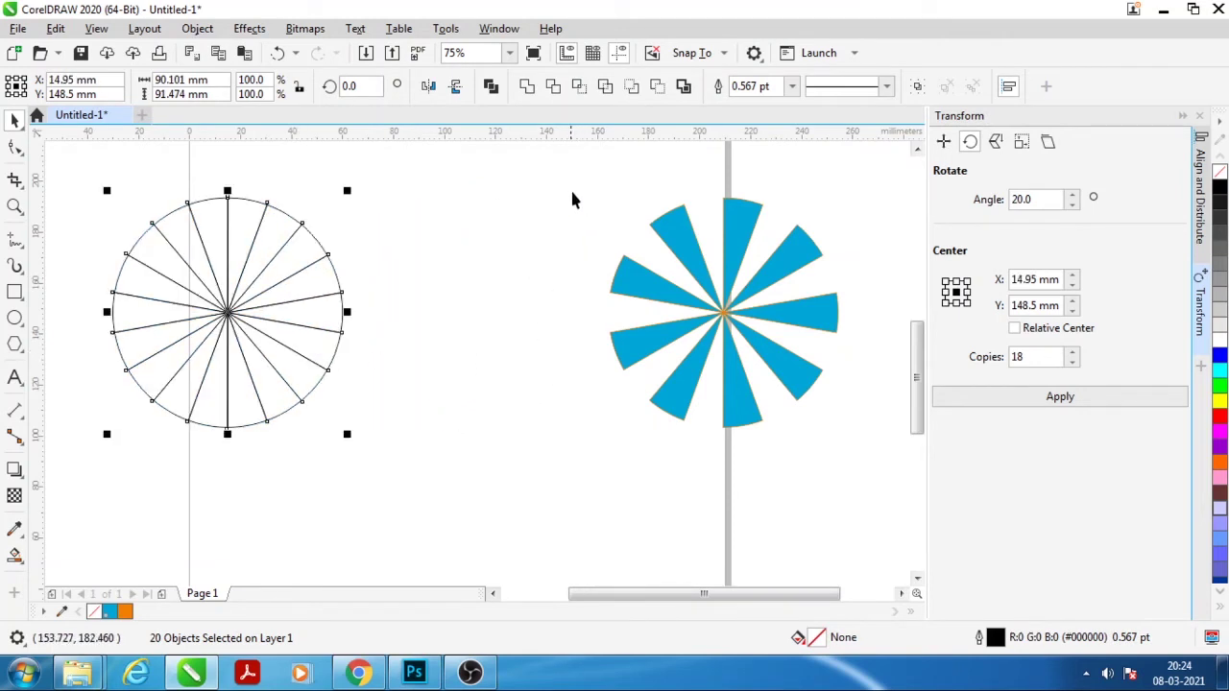
drag(563, 175, 765, 408)
drag(861, 487, 861, 486)
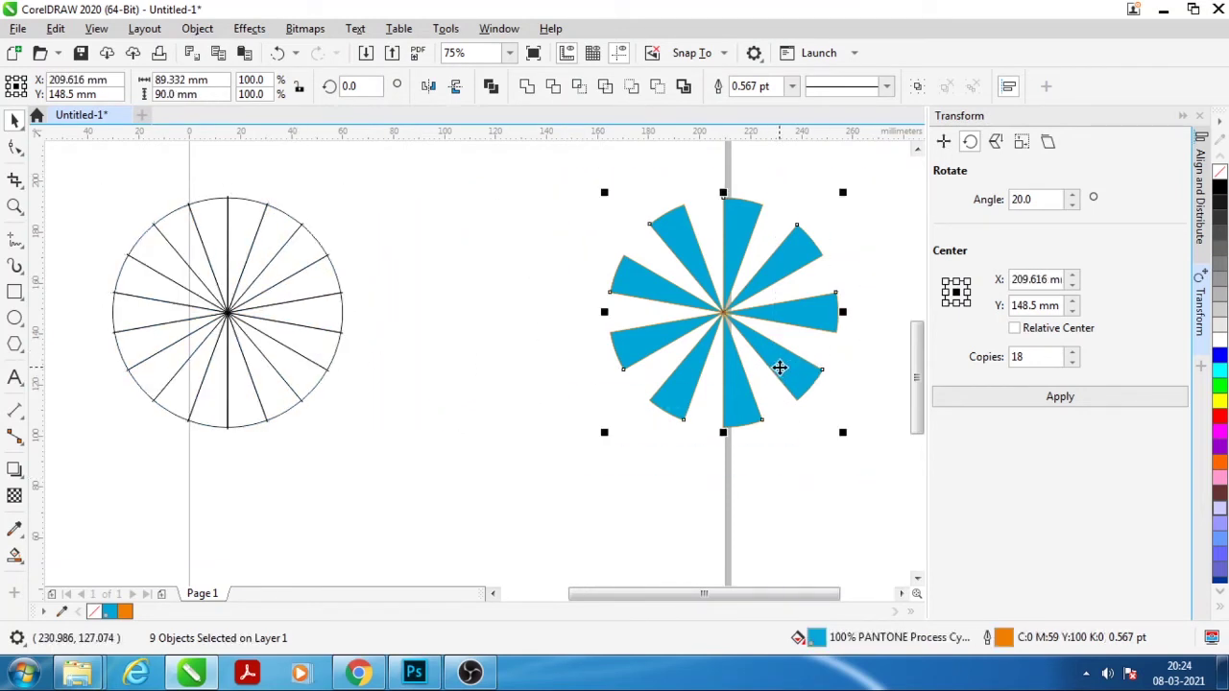
drag(779, 366, 574, 361)
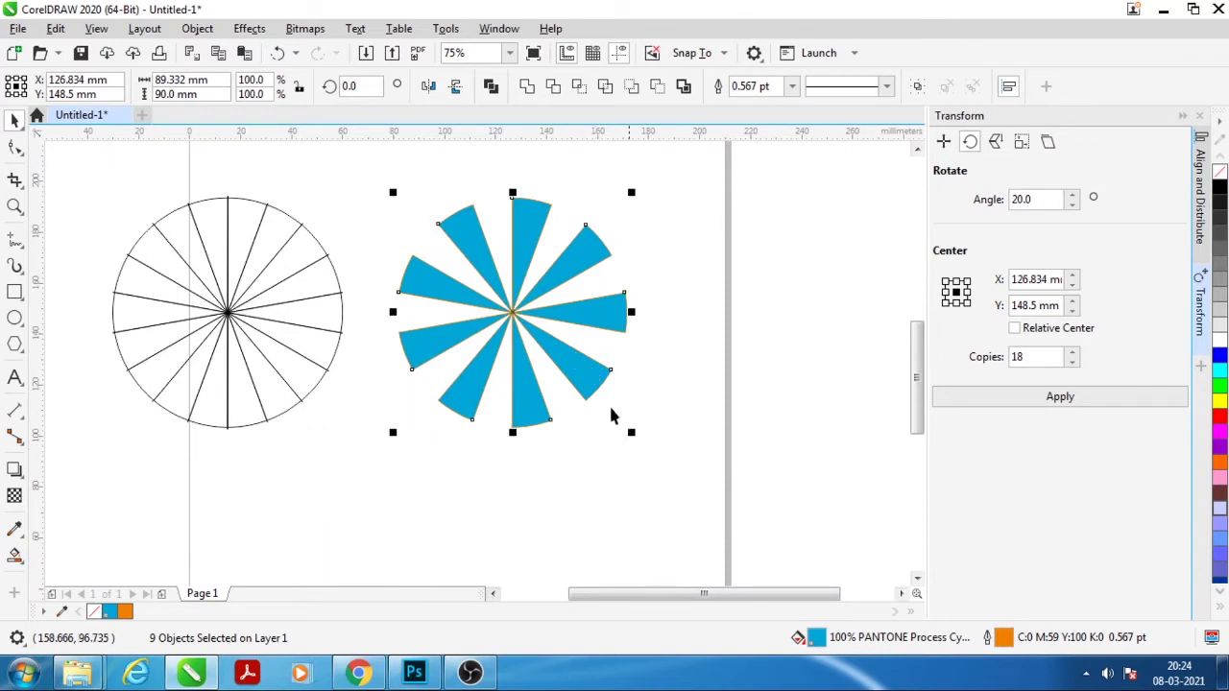
Weld the nine wedges into one shape and remove its outline
click(527, 87)
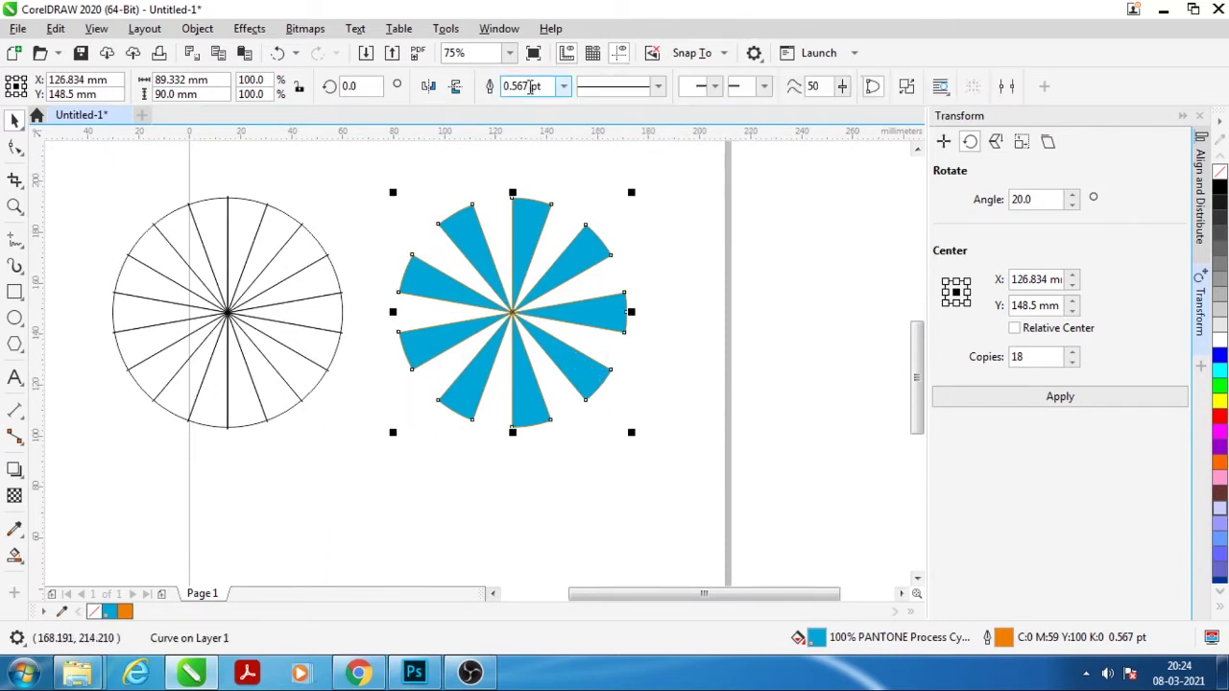
right_click(1220, 173)
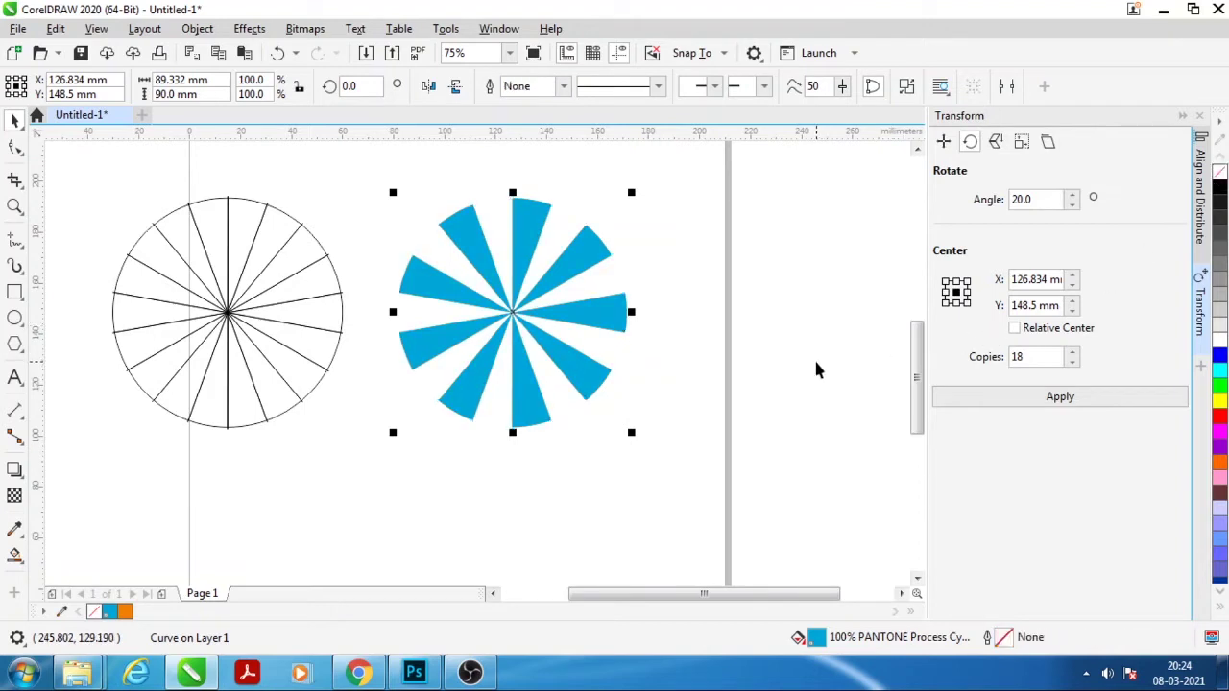
key(ctrl+z)
key(ctrl+z)
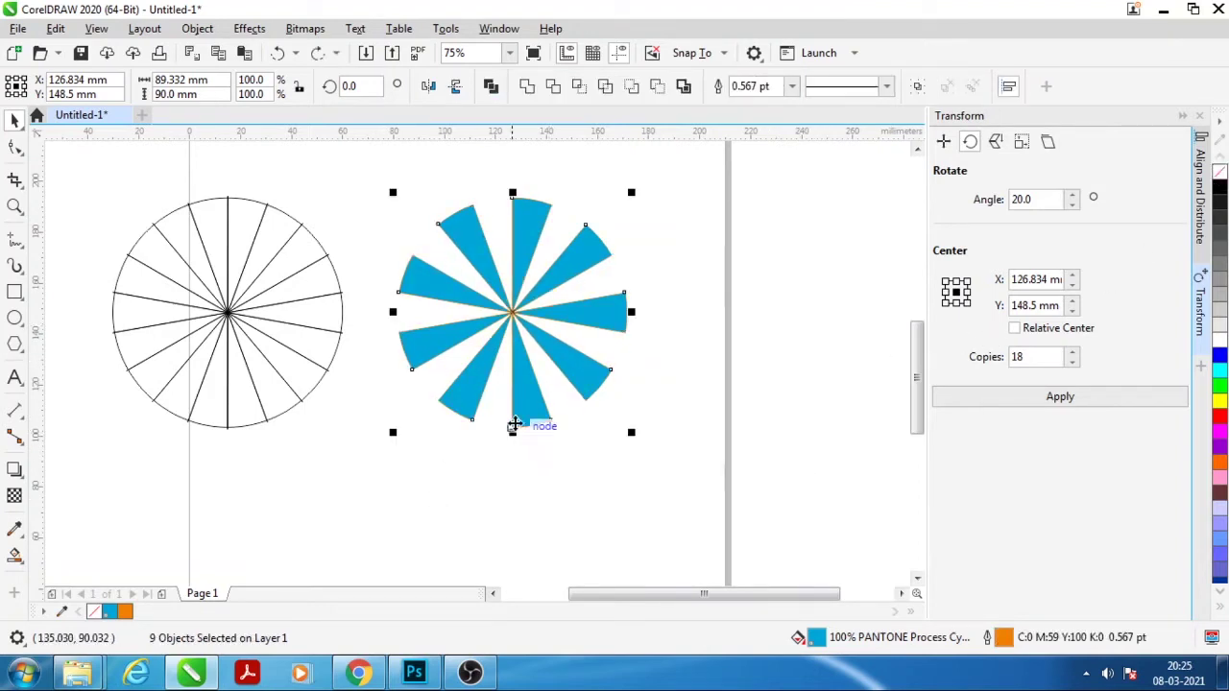
click(526, 88)
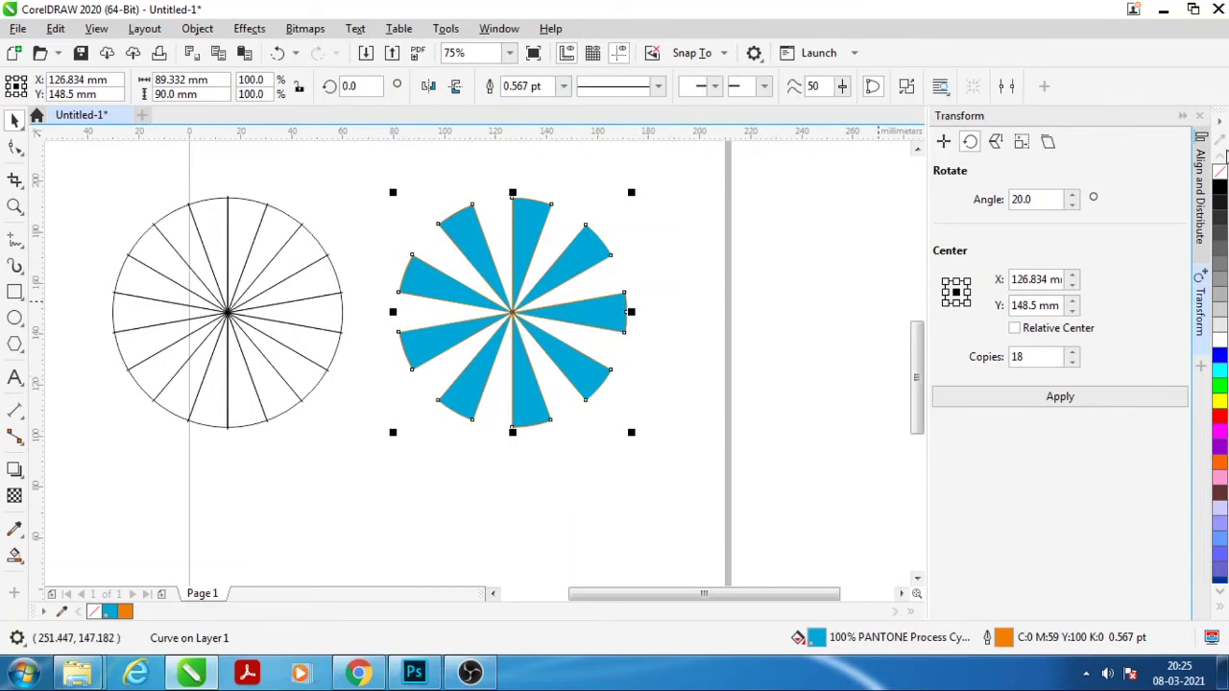
right_click(1217, 173)
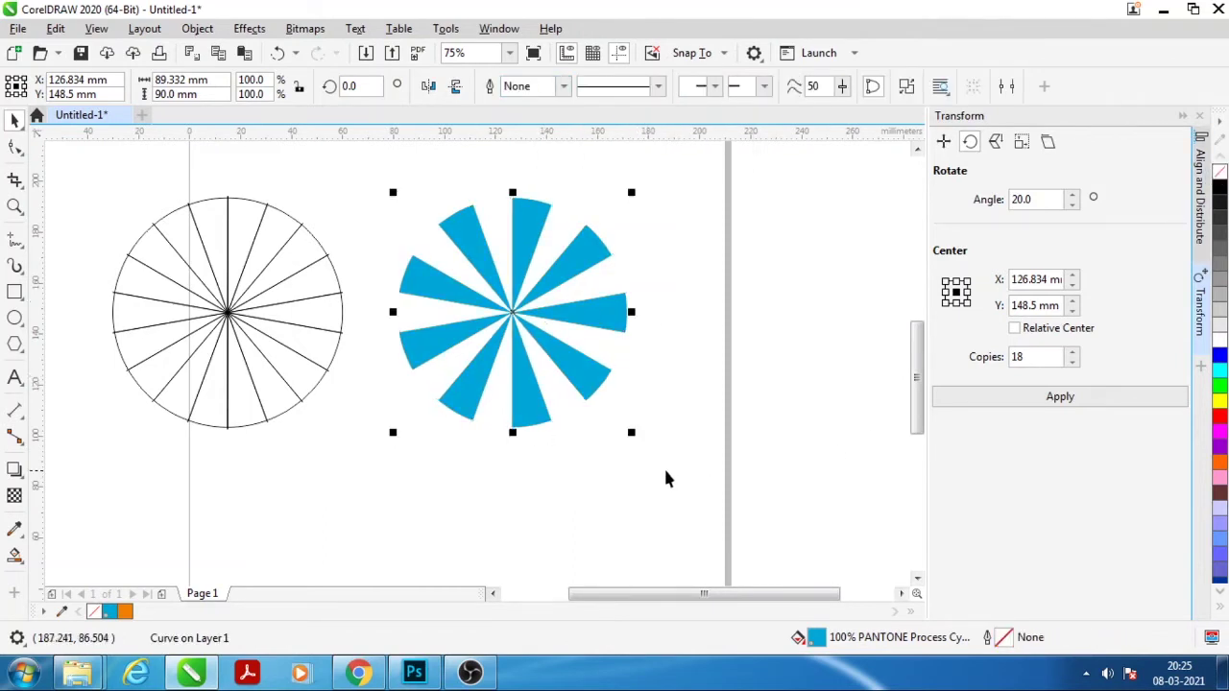
click(562, 448)
Fill the welded wedge shape solid red
scroll(507, 278, up, 1)
scroll(507, 276, down, 1)
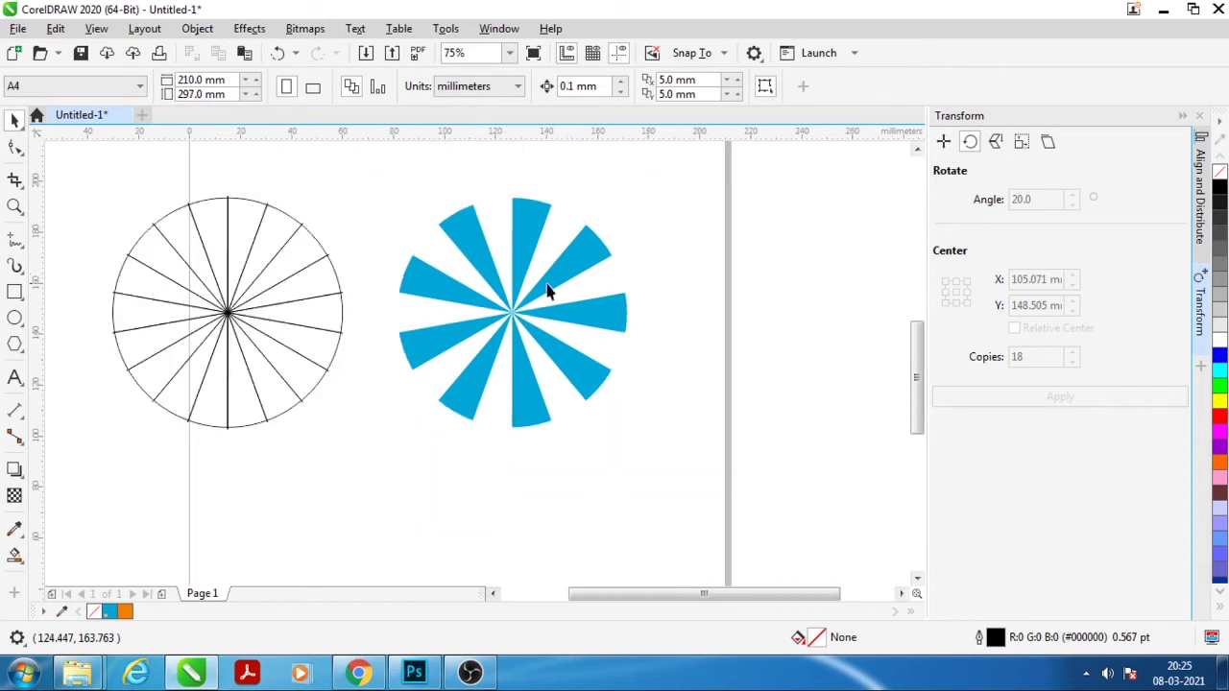
click(553, 277)
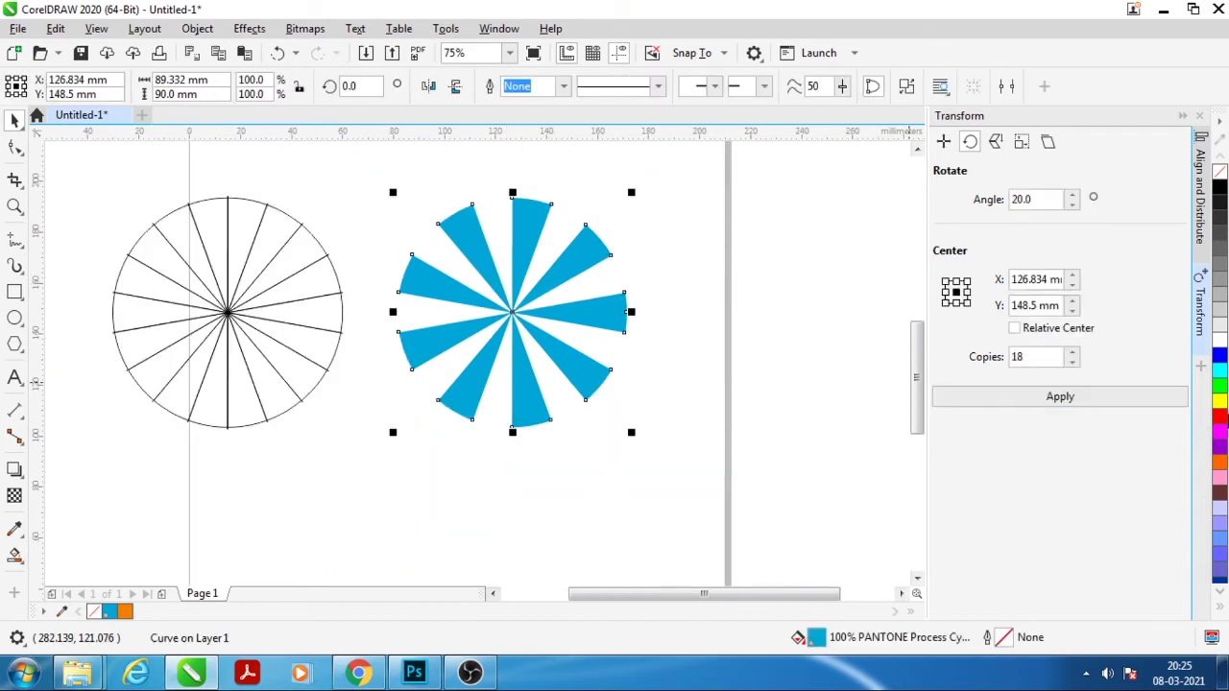
click(1220, 415)
click(556, 482)
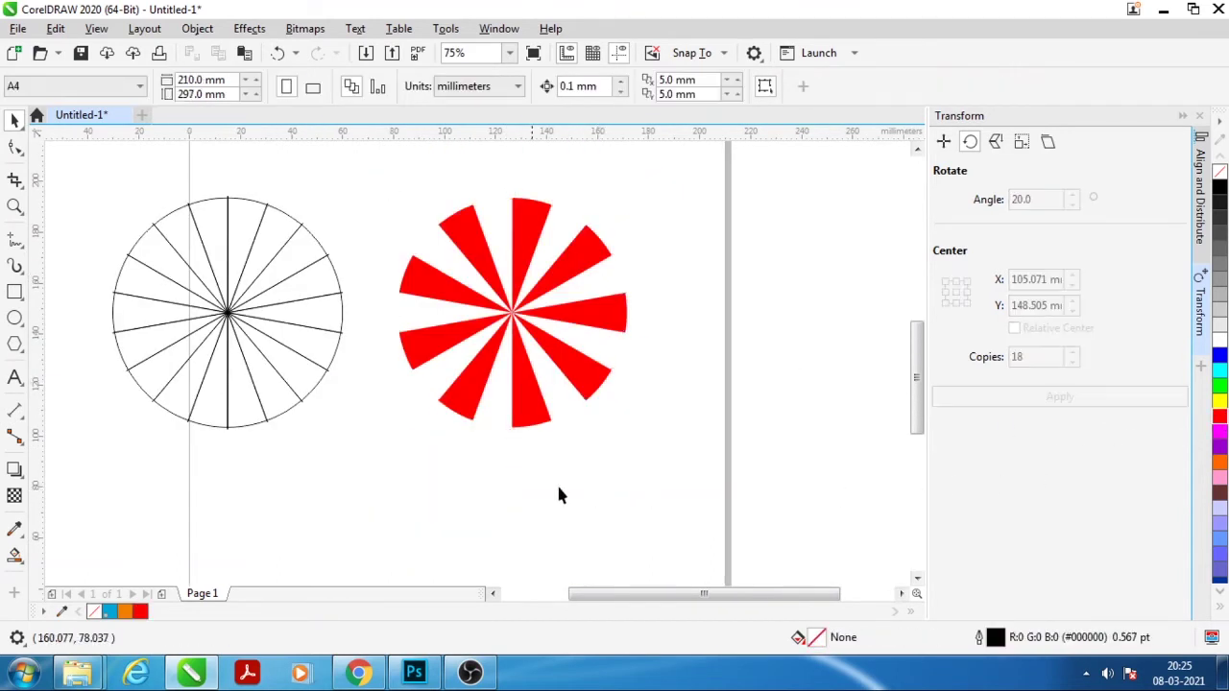
scroll(444, 288, down, 1)
Move the 90 mm circle onto the centre of the red wedges and fill it pink
scroll(475, 288, up, 1)
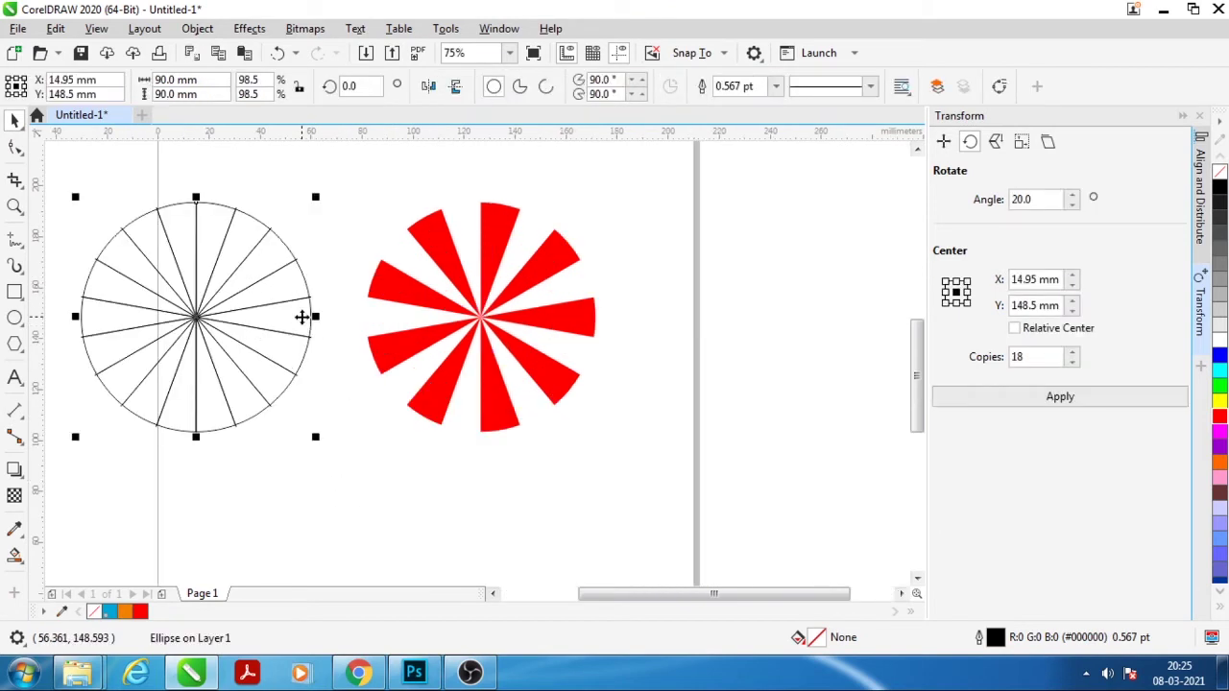
drag(305, 317, 585, 337)
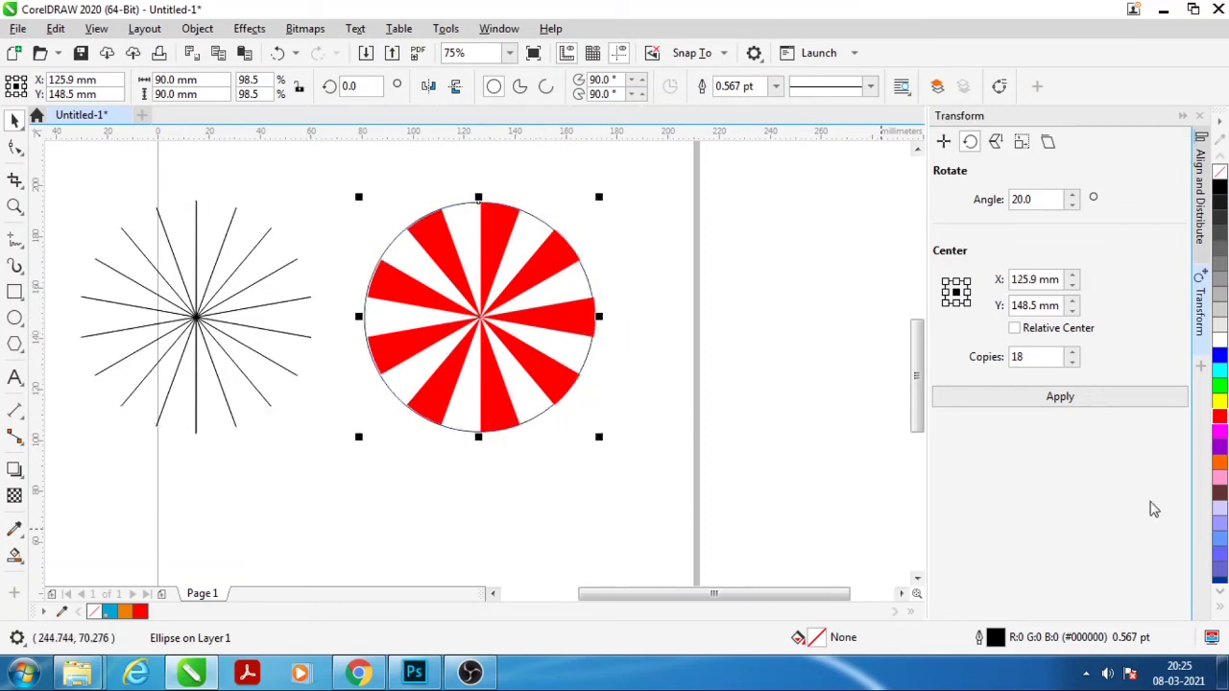
click(1221, 609)
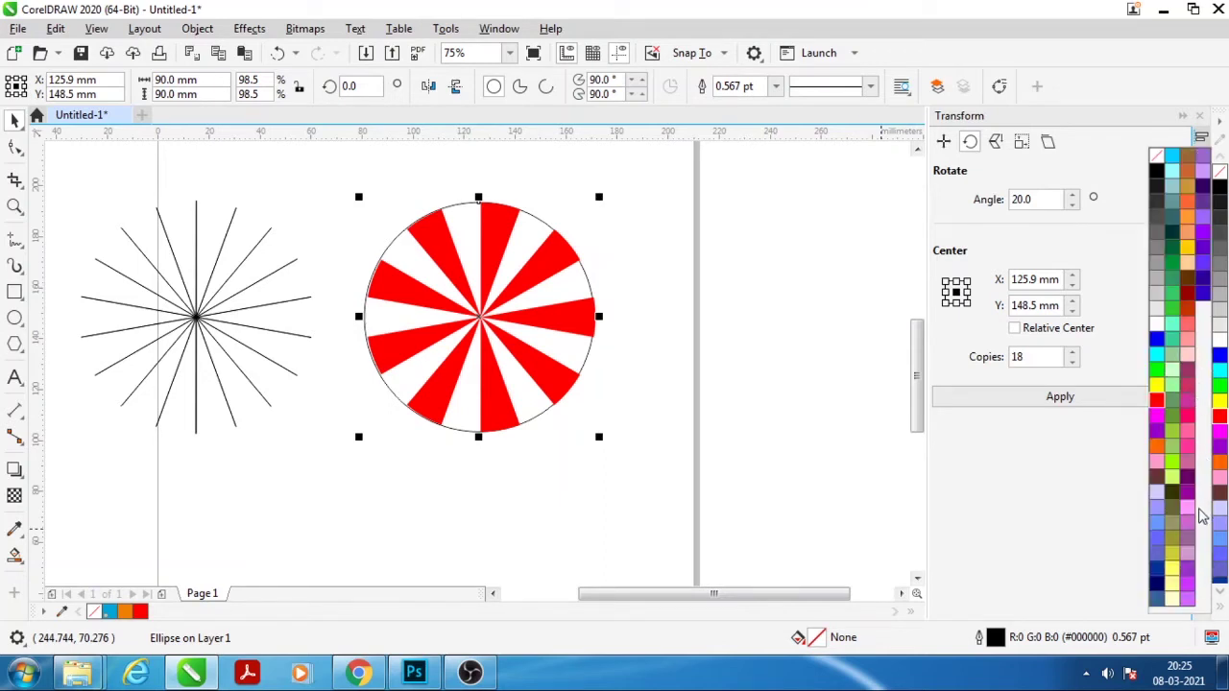
click(1221, 478)
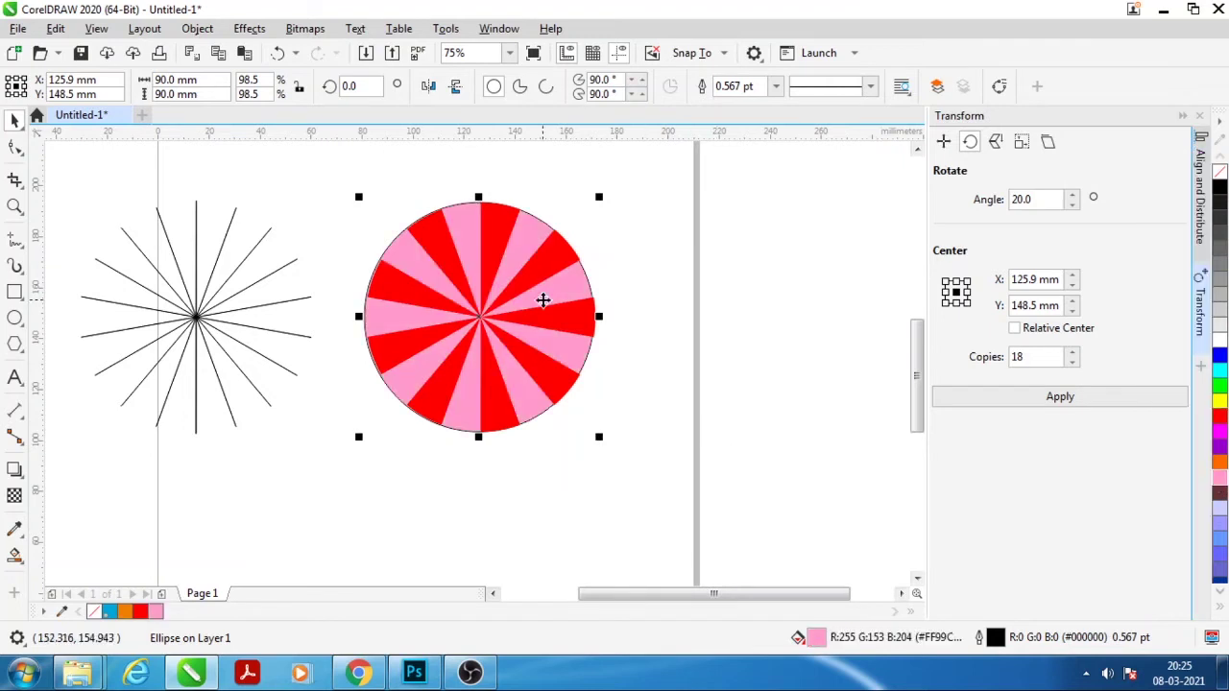
Lighten the circle's fill to pale pink #FFE3F0 in the colour viewer
double_click(818, 635)
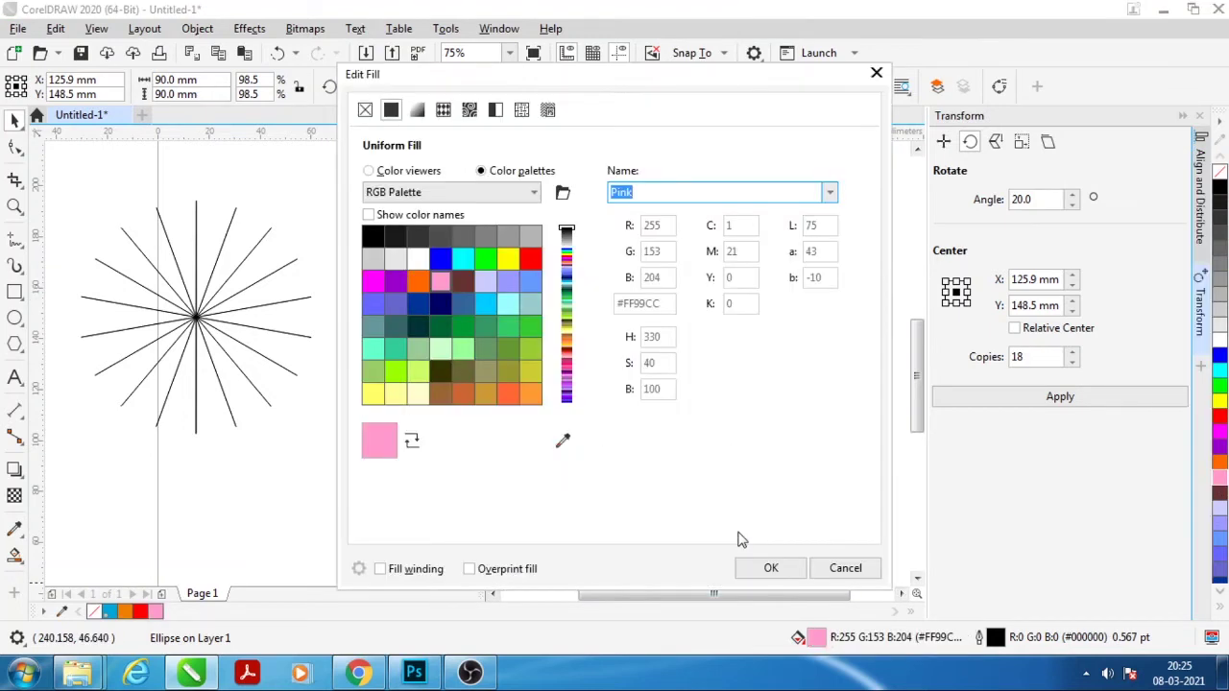
click(403, 171)
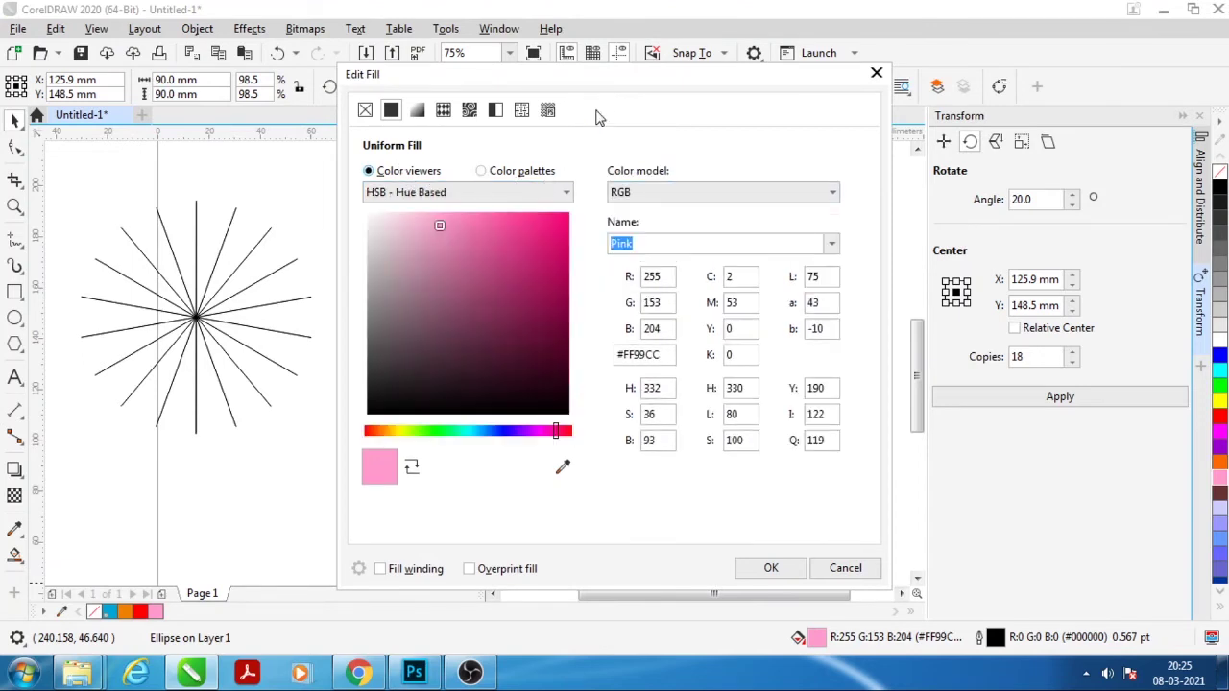
drag(605, 89, 908, 85)
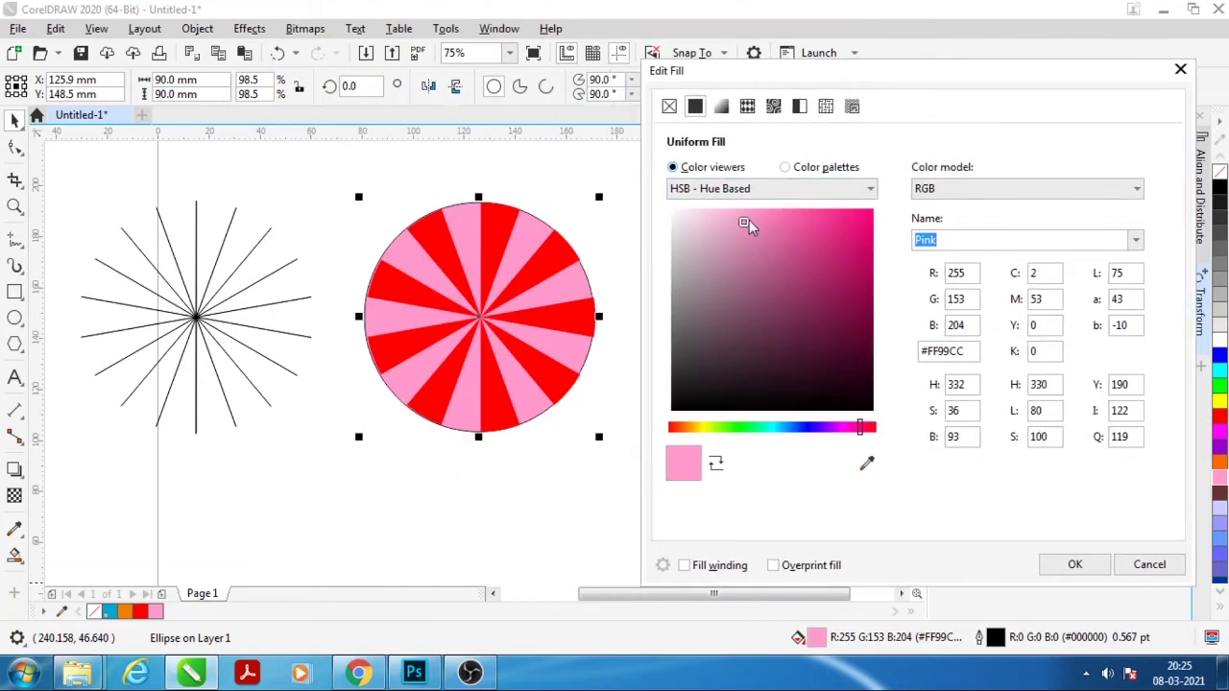
drag(746, 219, 695, 210)
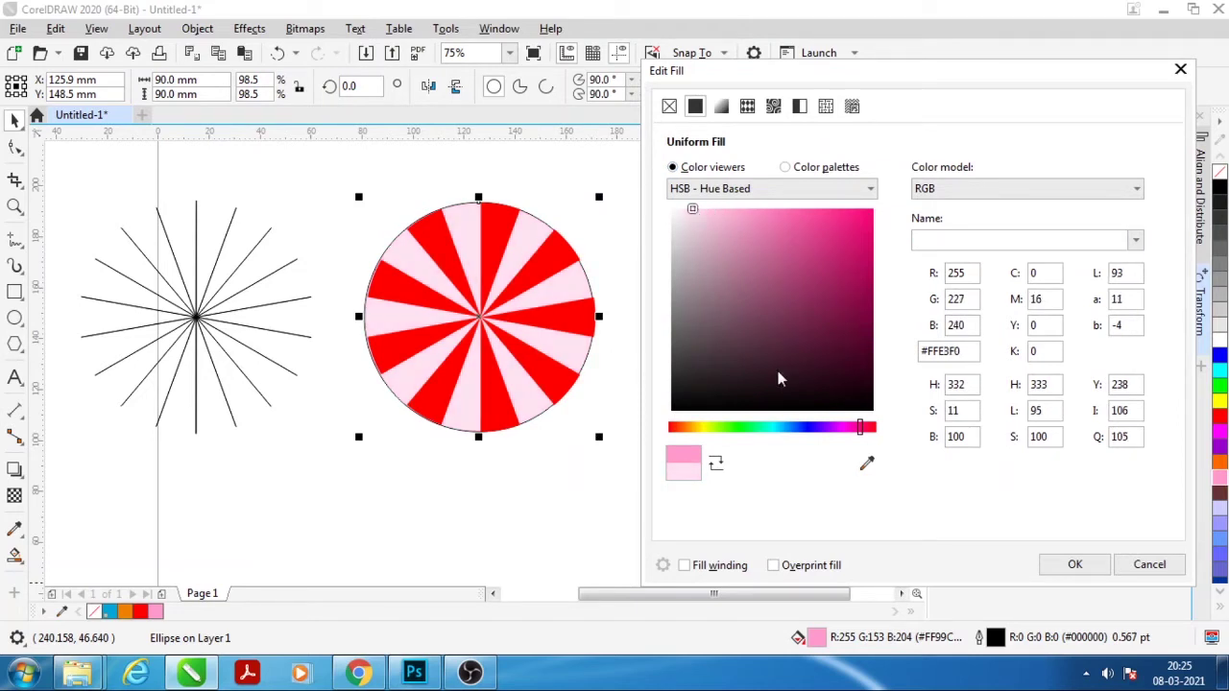
click(1066, 566)
Remove the pale pink circle's outline
click(568, 491)
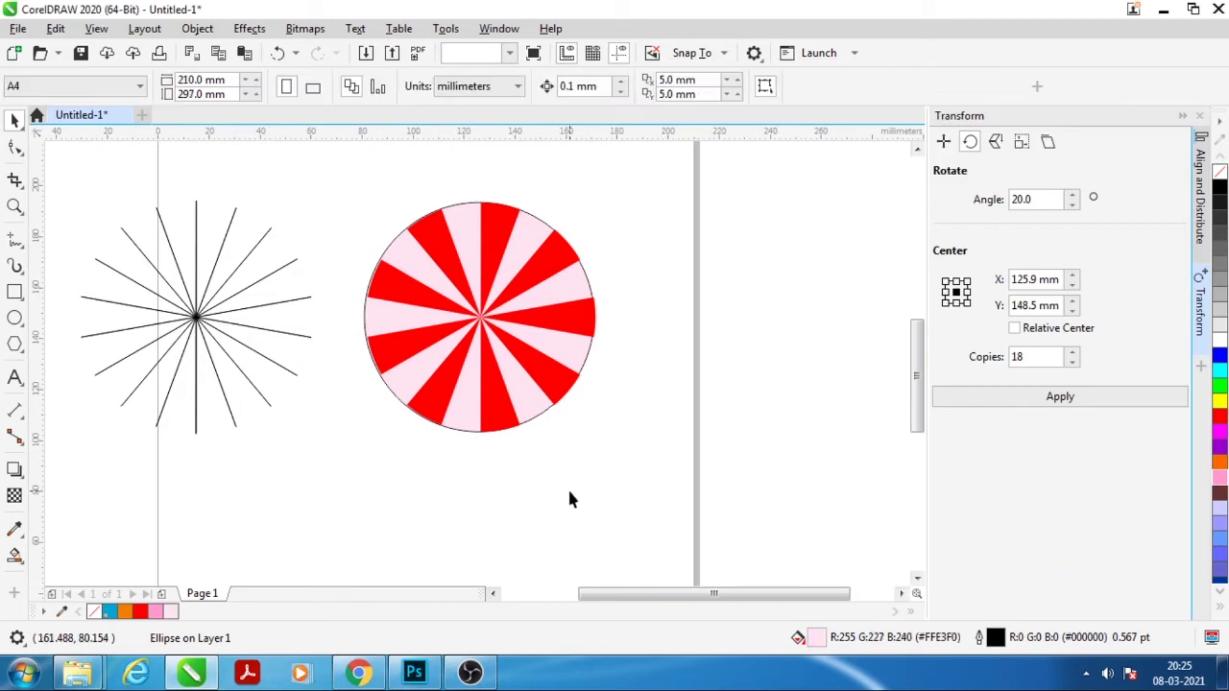
click(586, 355)
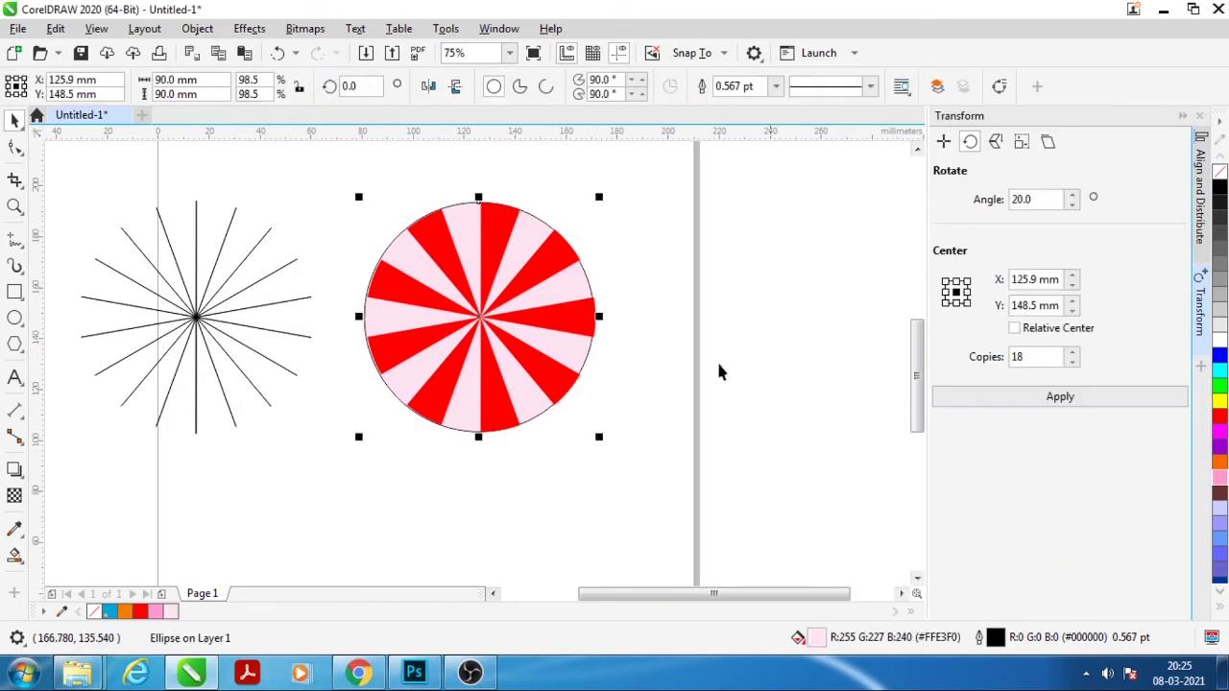
right_click(1218, 178)
click(572, 485)
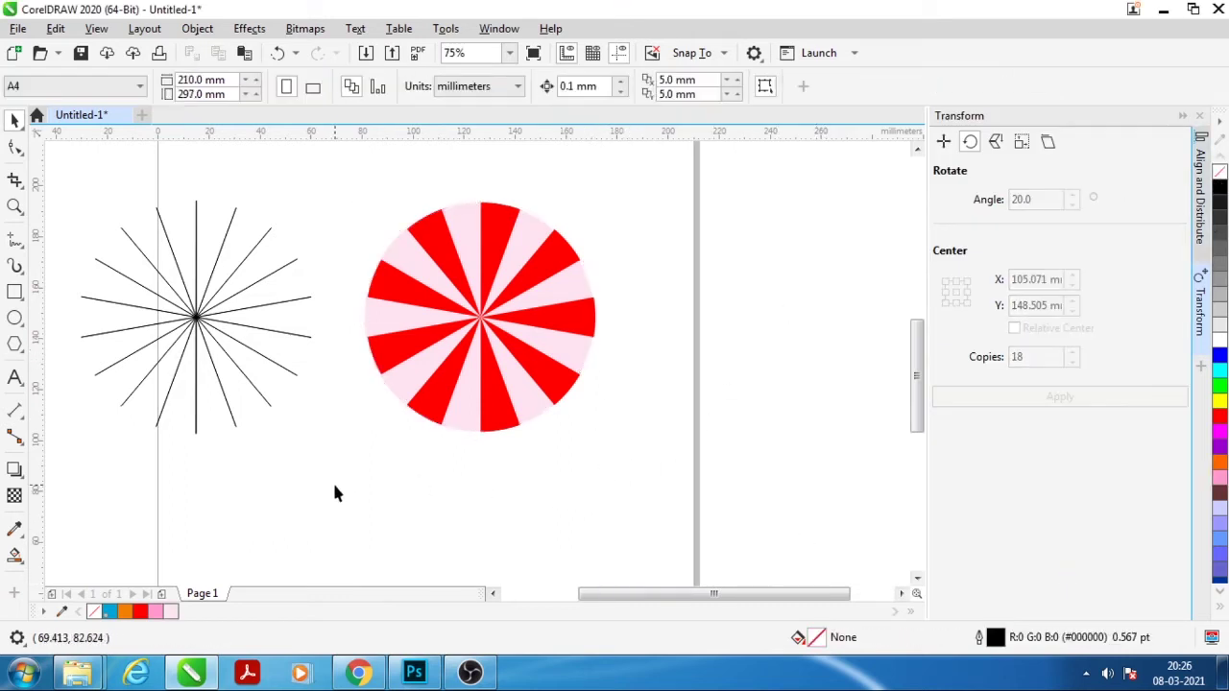
mouse_move(335, 492)
mouse_down()
mouse_move(567, 241)
mouse_move(667, 164)
mouse_up()
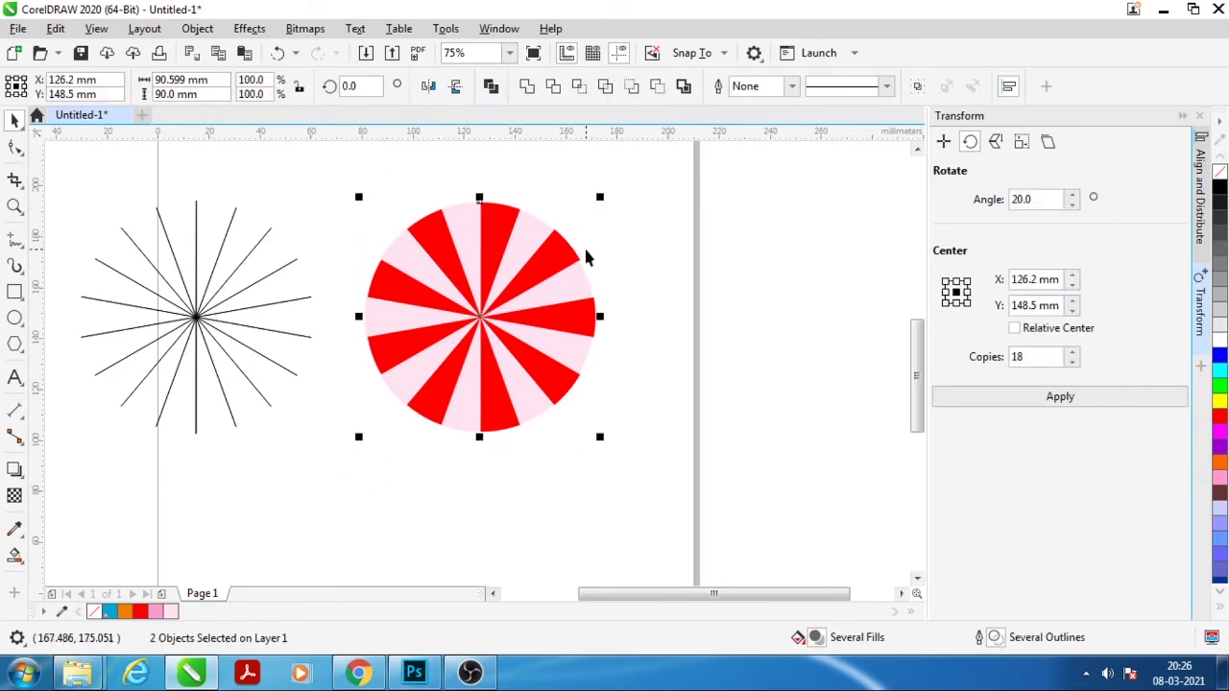
click(629, 303)
scroll(483, 279, up, 1)
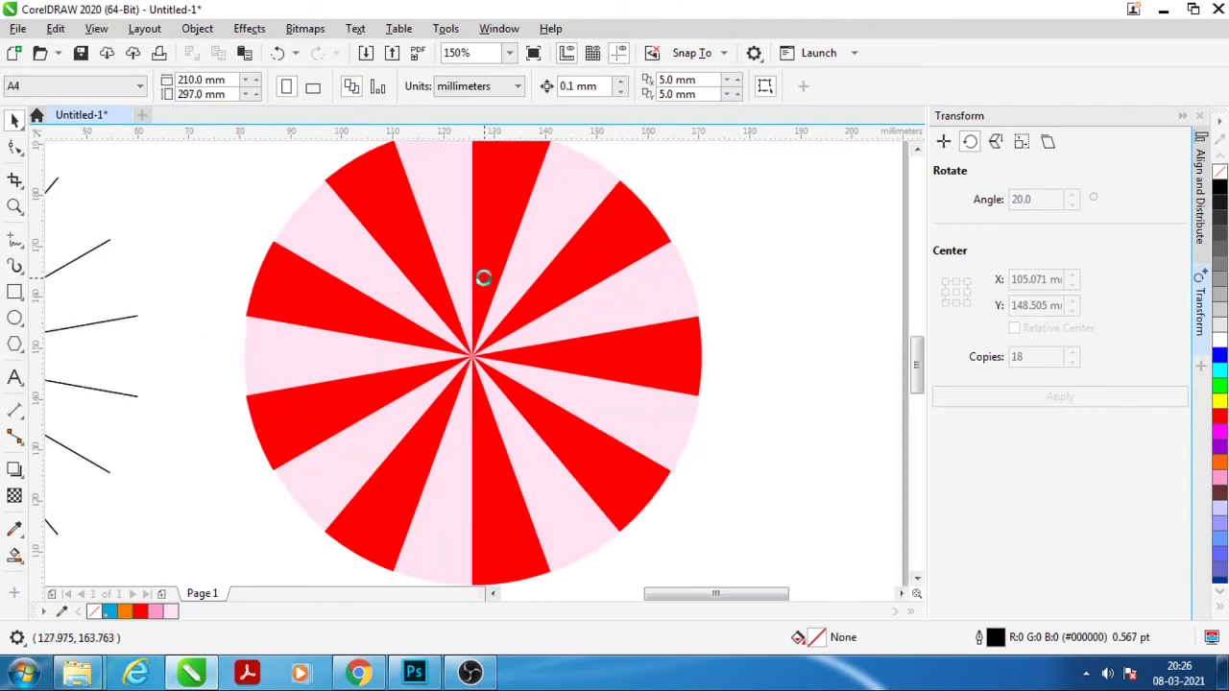
scroll(475, 273, down, 1)
scroll(411, 292, down, 1)
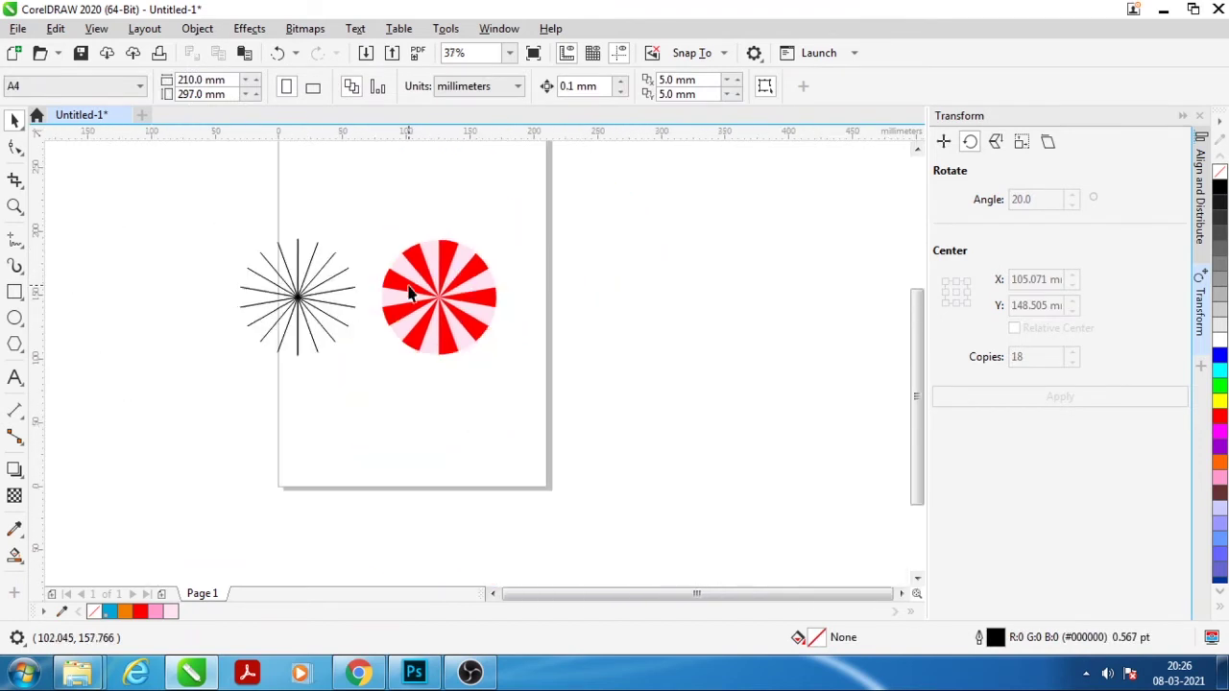
scroll(467, 298, up, 1)
scroll(465, 299, up, 1)
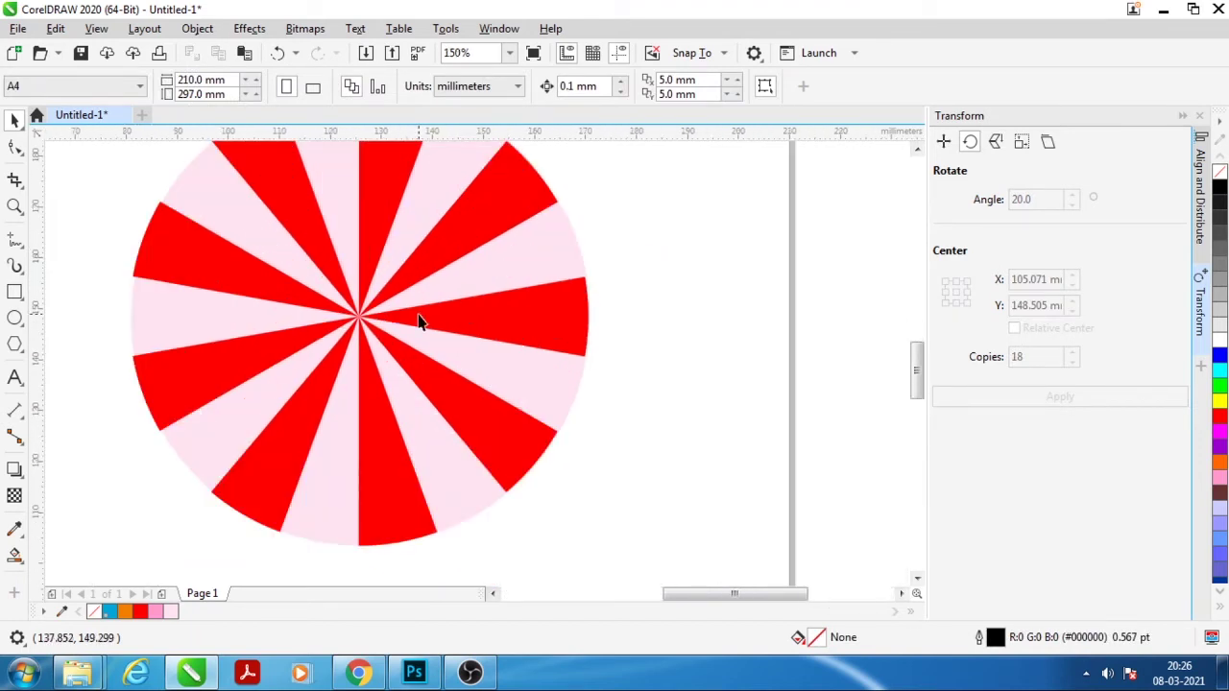
scroll(418, 320, down, 1)
click(451, 324)
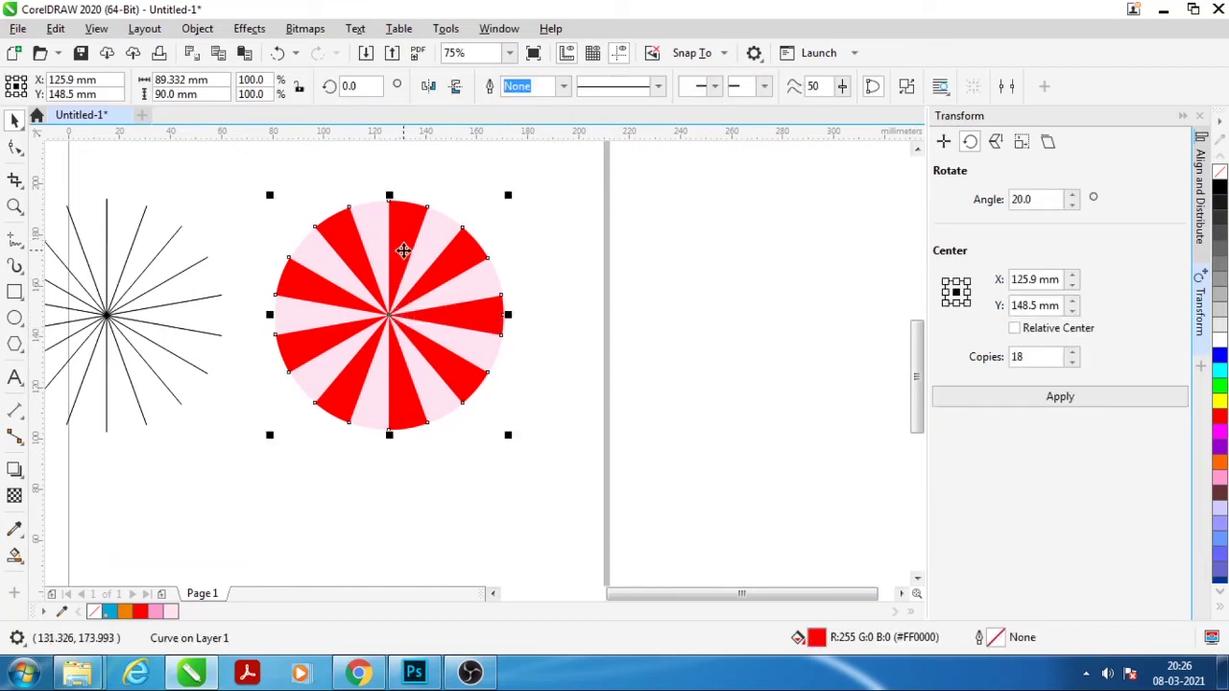
Open the Swirl effect and try different angles, keeping whole rotations at 0
click(251, 31)
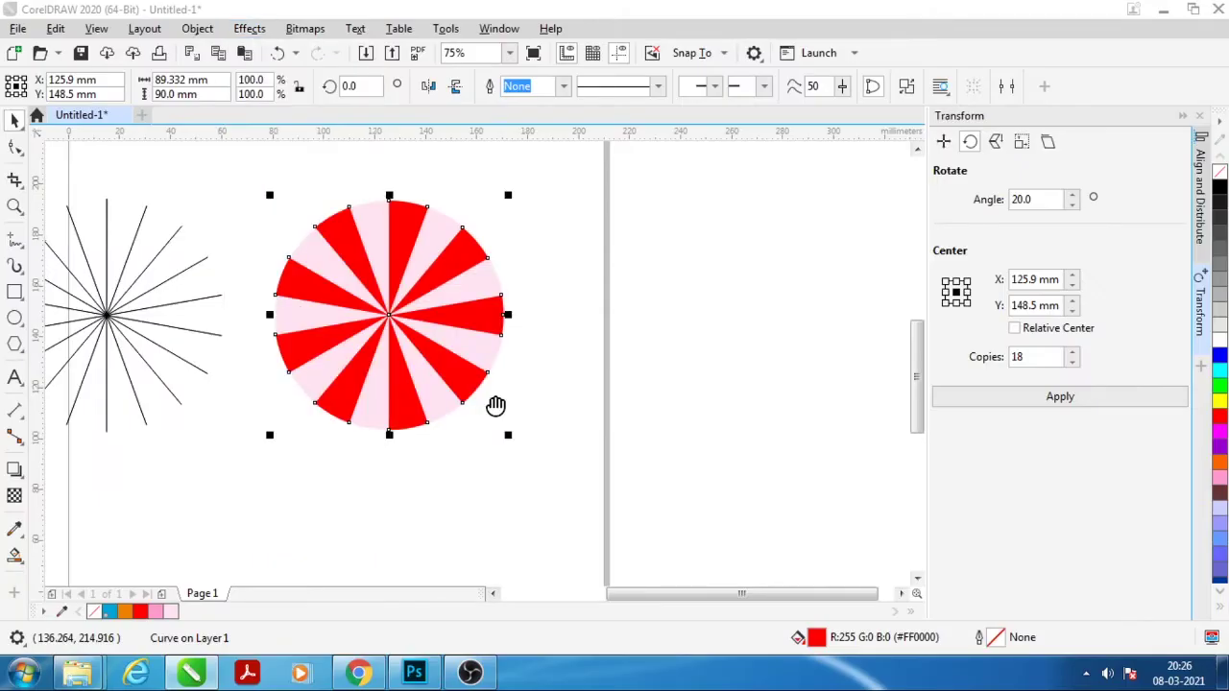
drag(576, 142, 764, 119)
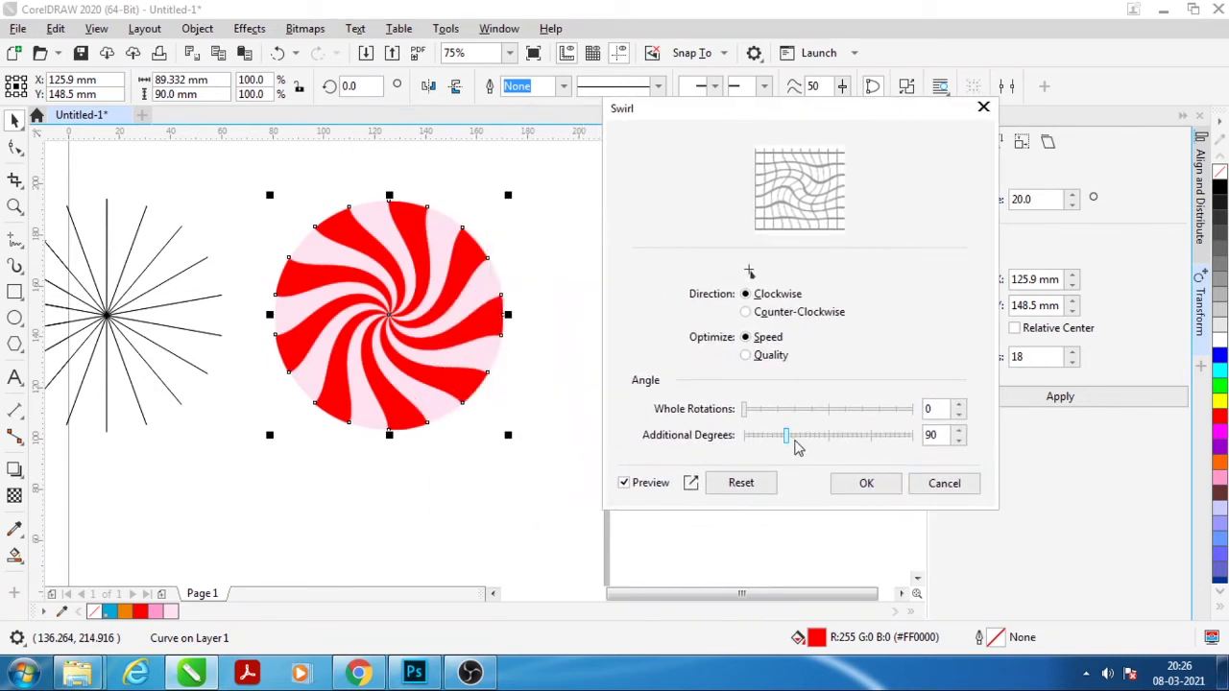
click(838, 443)
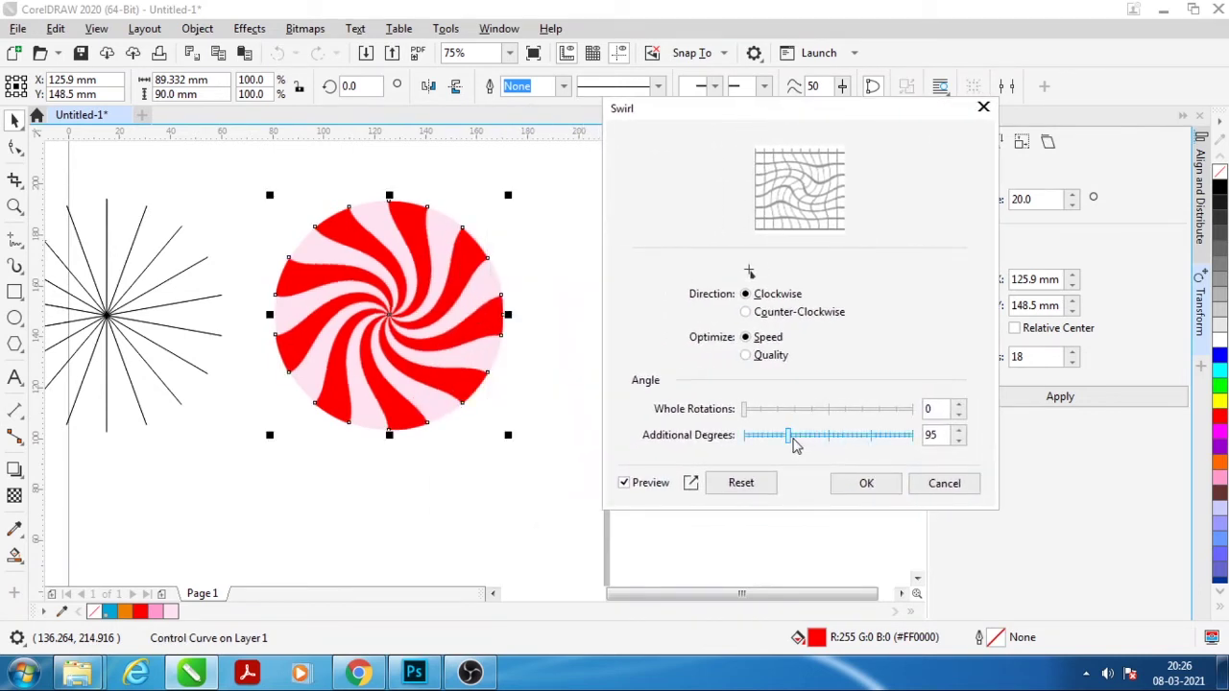
drag(792, 439, 867, 440)
click(760, 437)
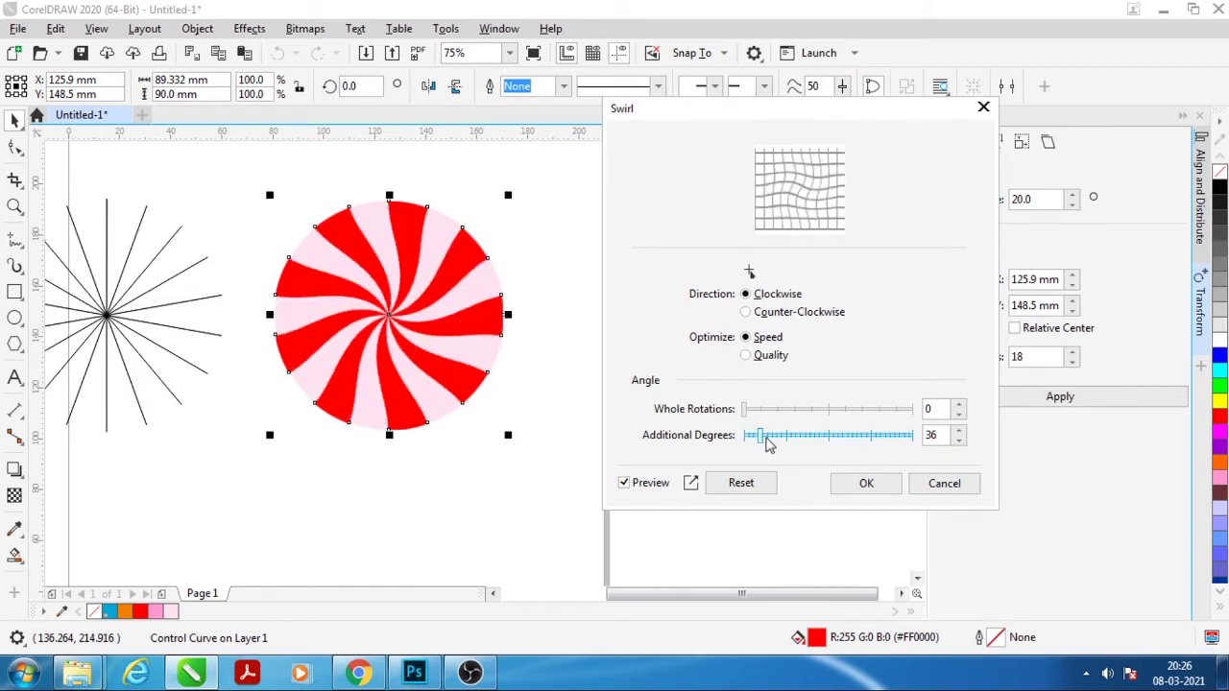
click(771, 414)
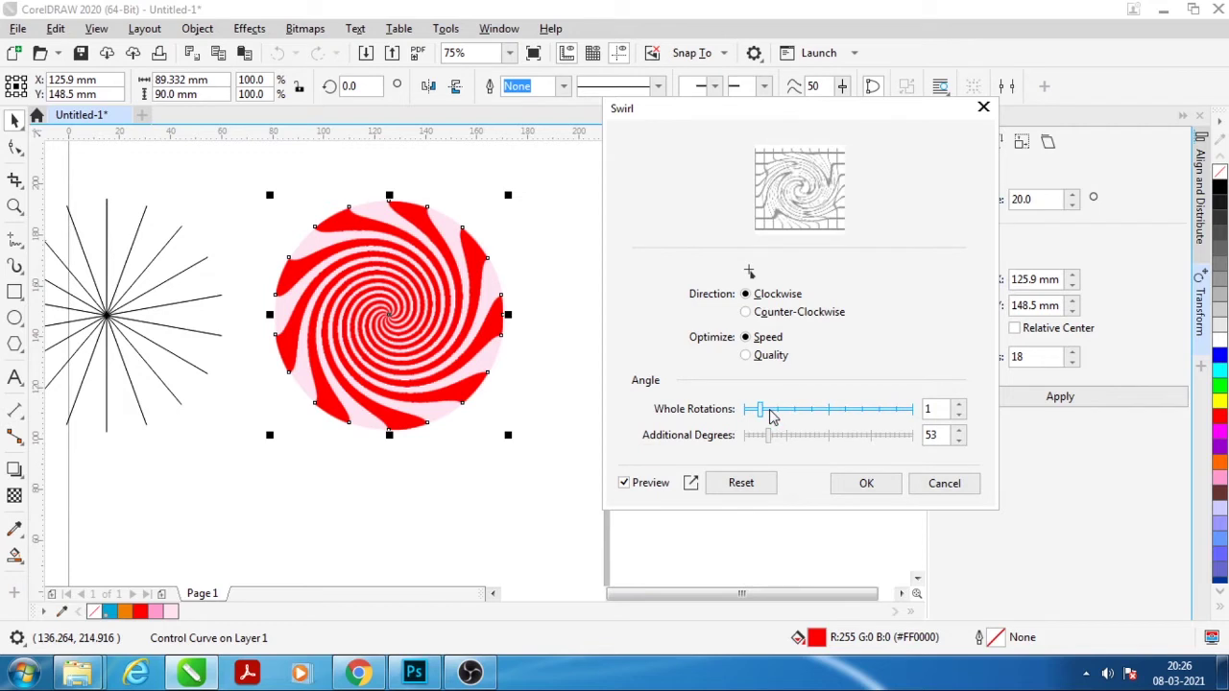
click(748, 413)
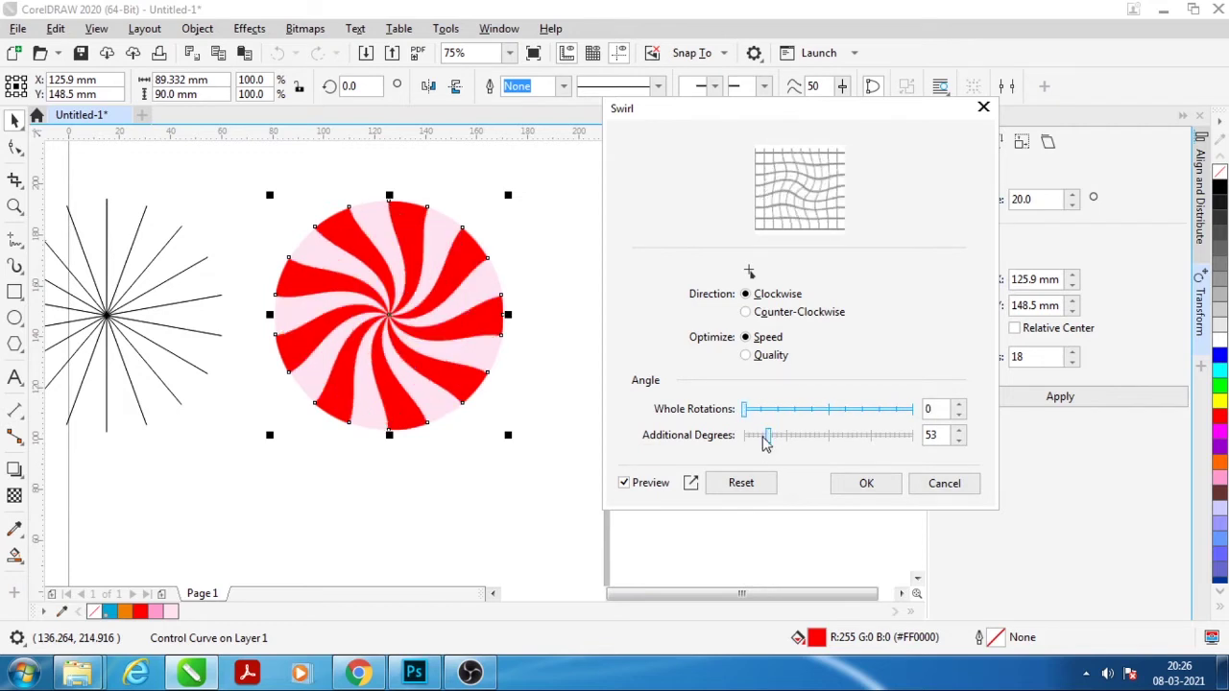
Set the swirl counter-clockwise with 50 additional degrees and apply it
click(747, 313)
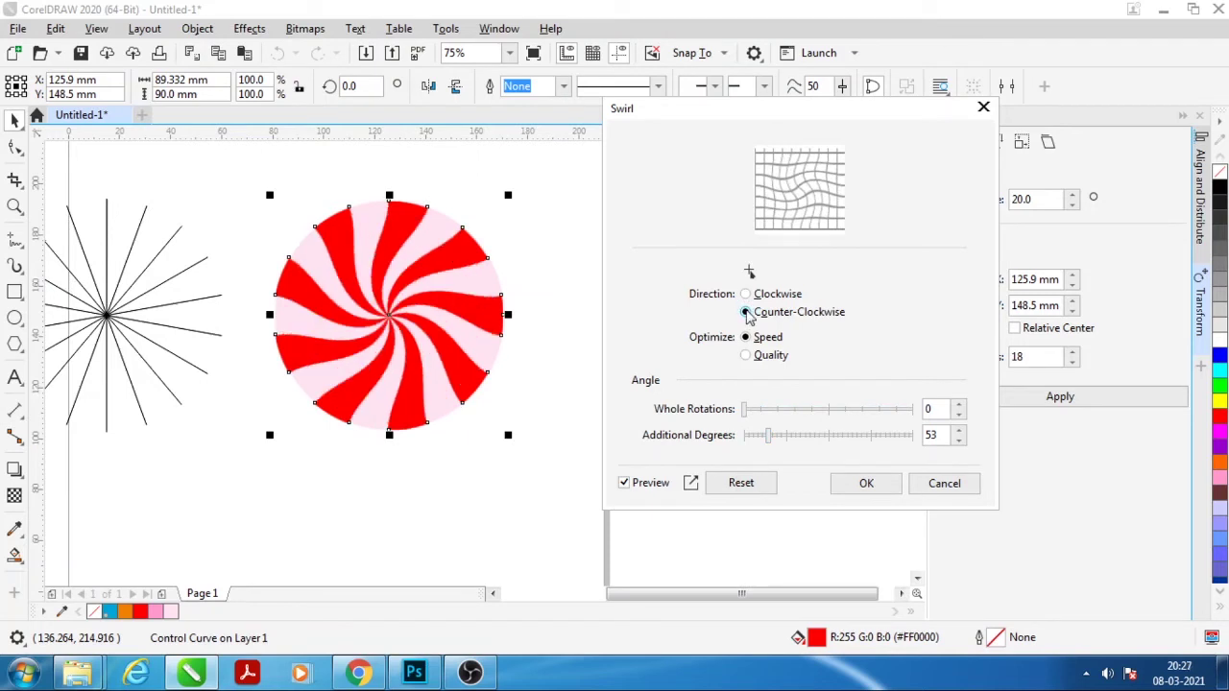
click(748, 295)
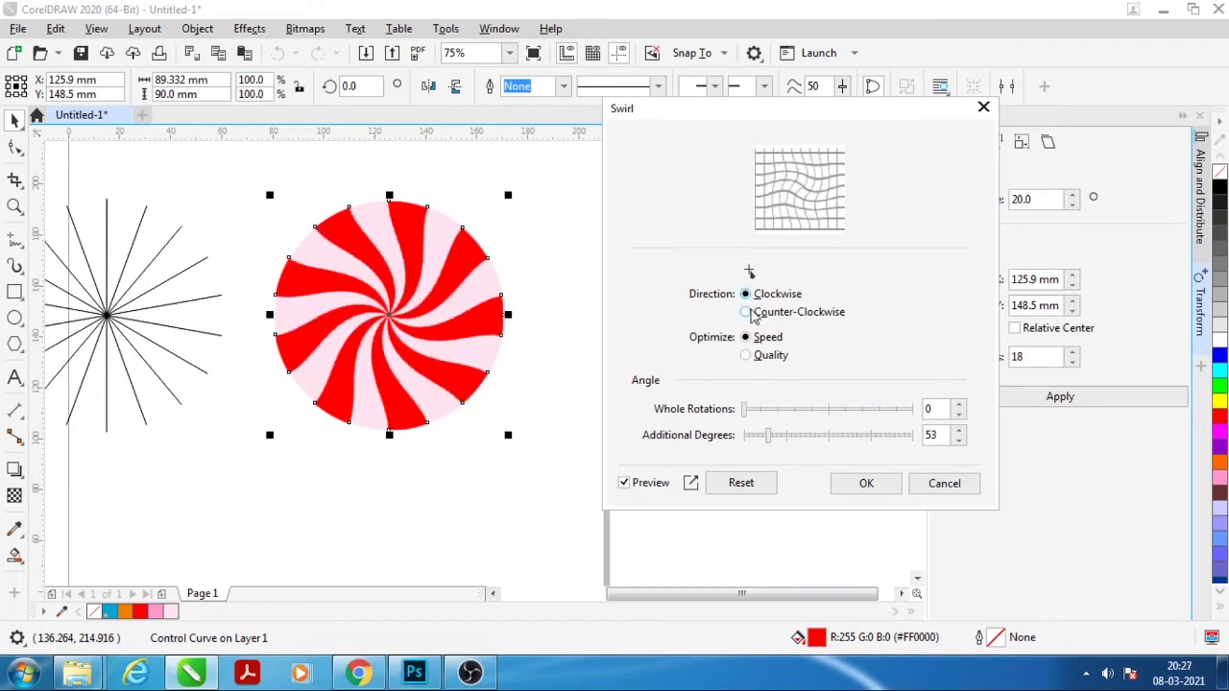
click(748, 313)
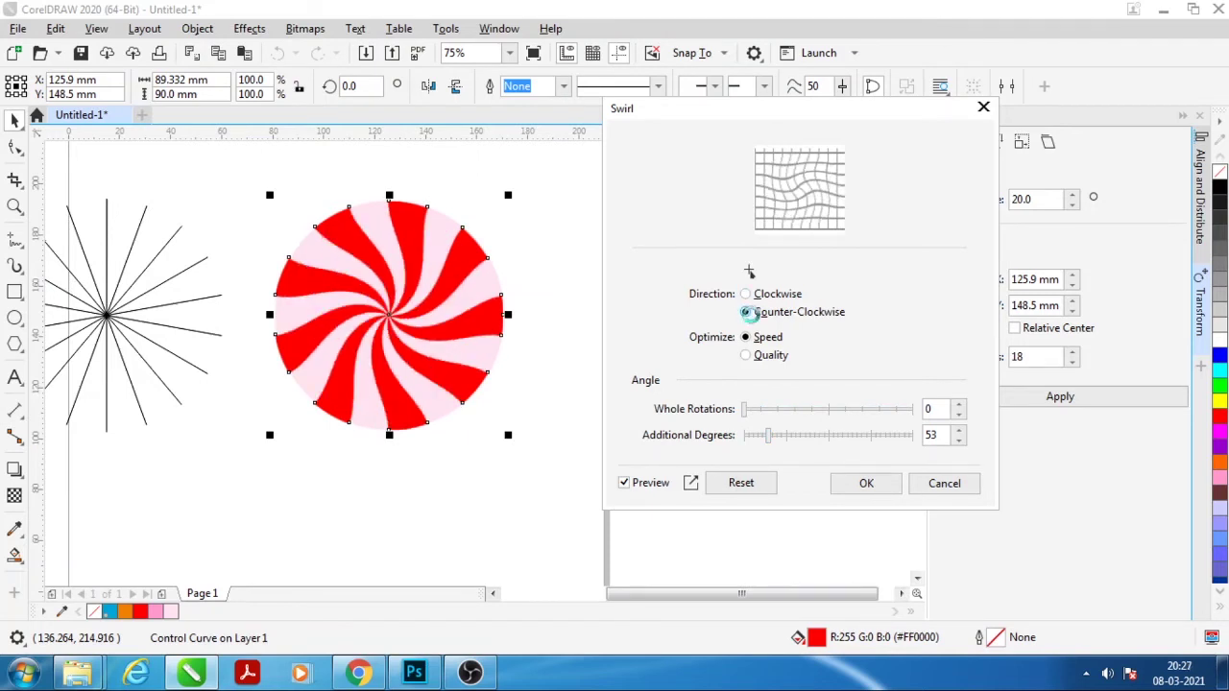
click(779, 437)
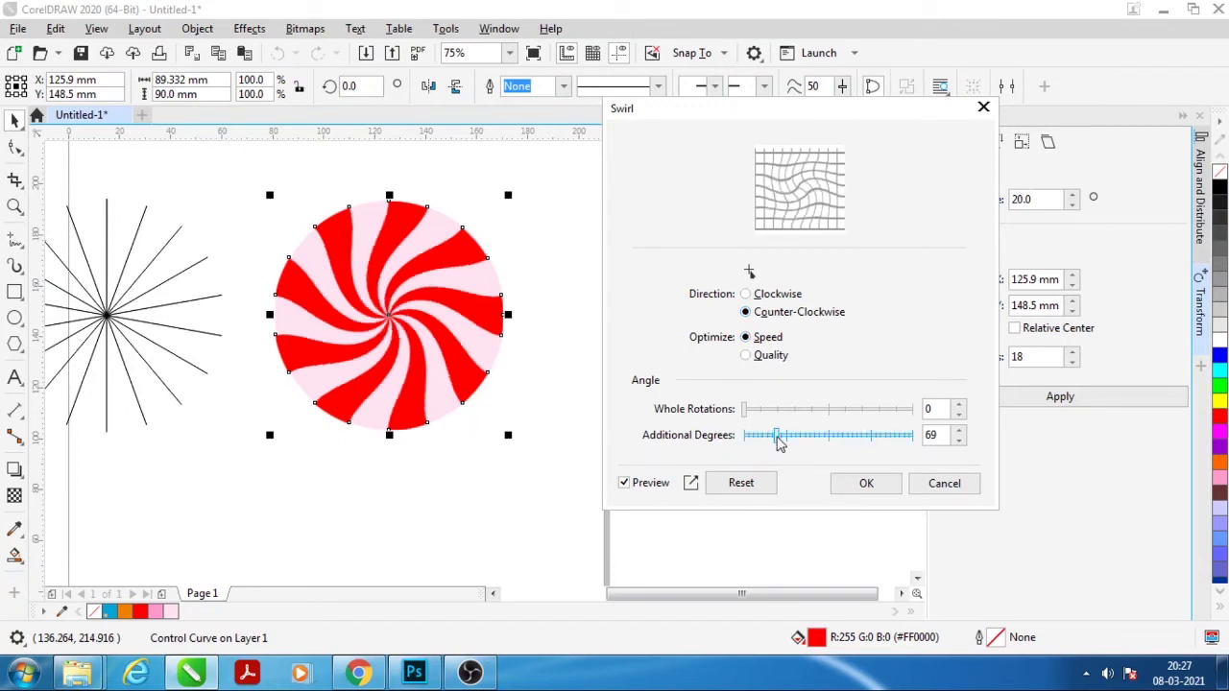
drag(779, 440, 765, 440)
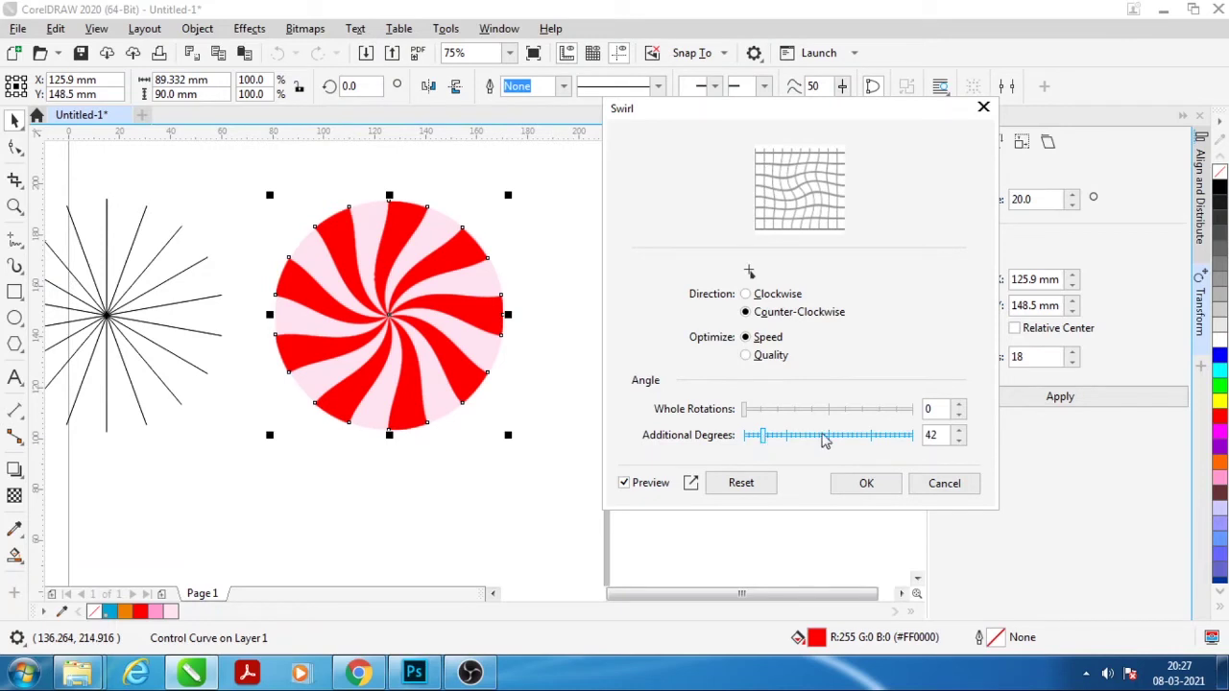
click(959, 431)
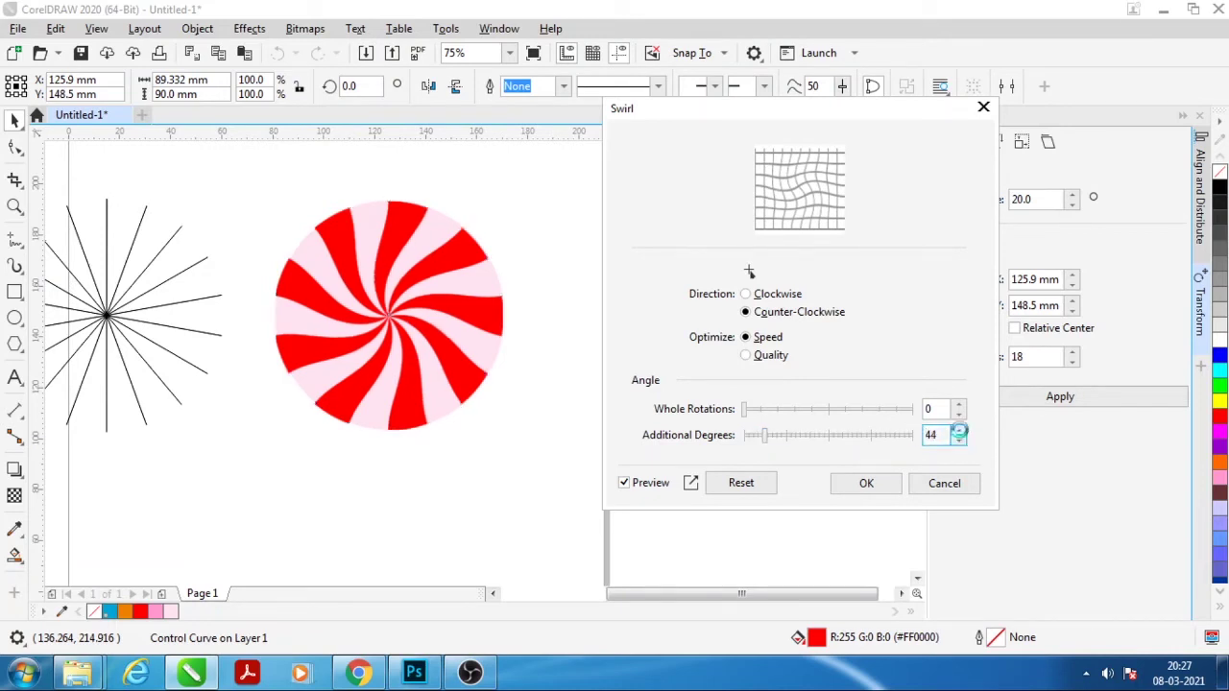
click(959, 431)
click(960, 431)
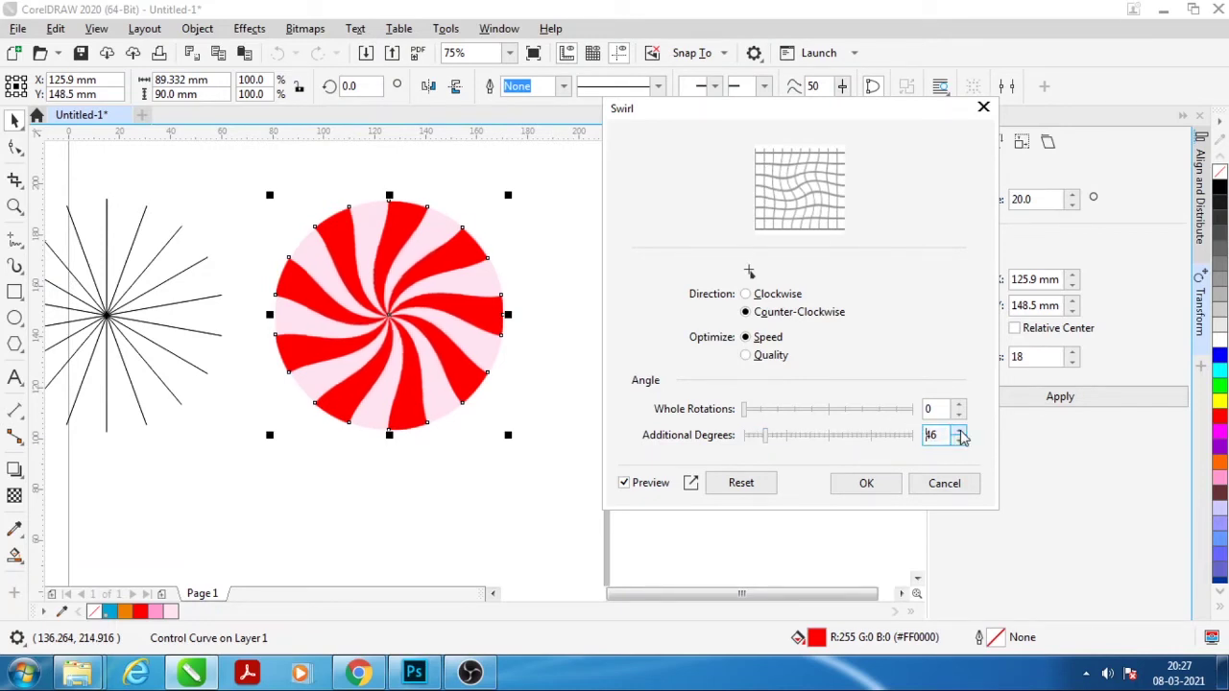
click(959, 432)
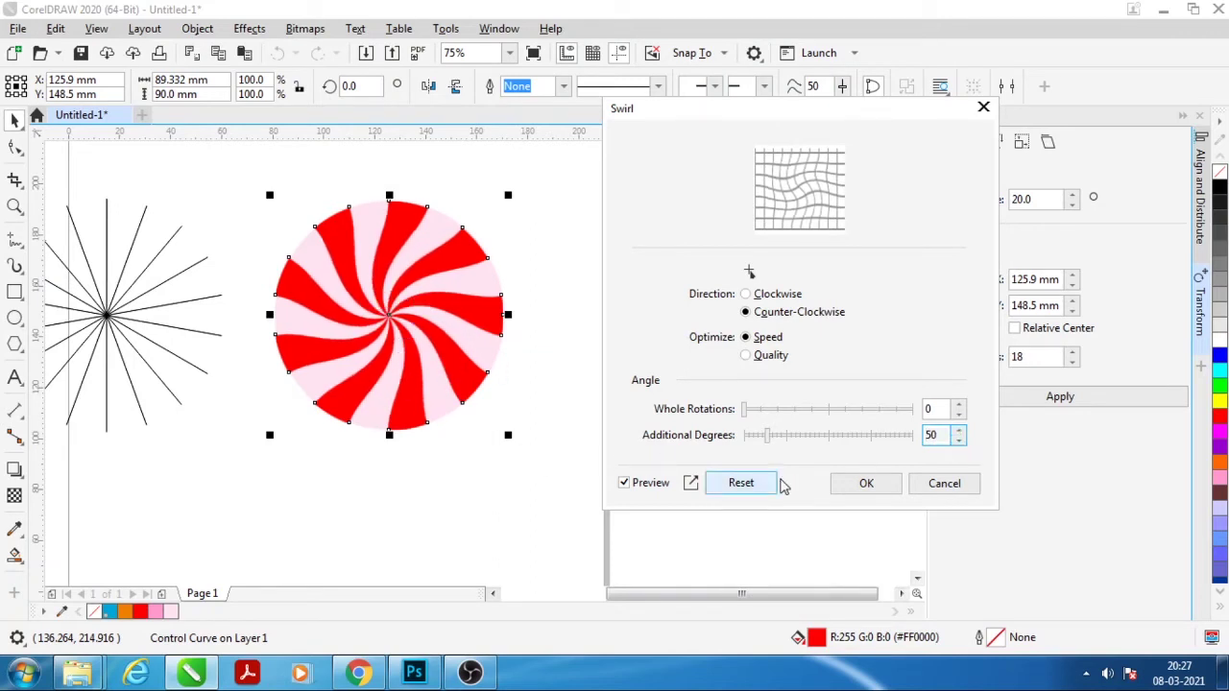
click(864, 486)
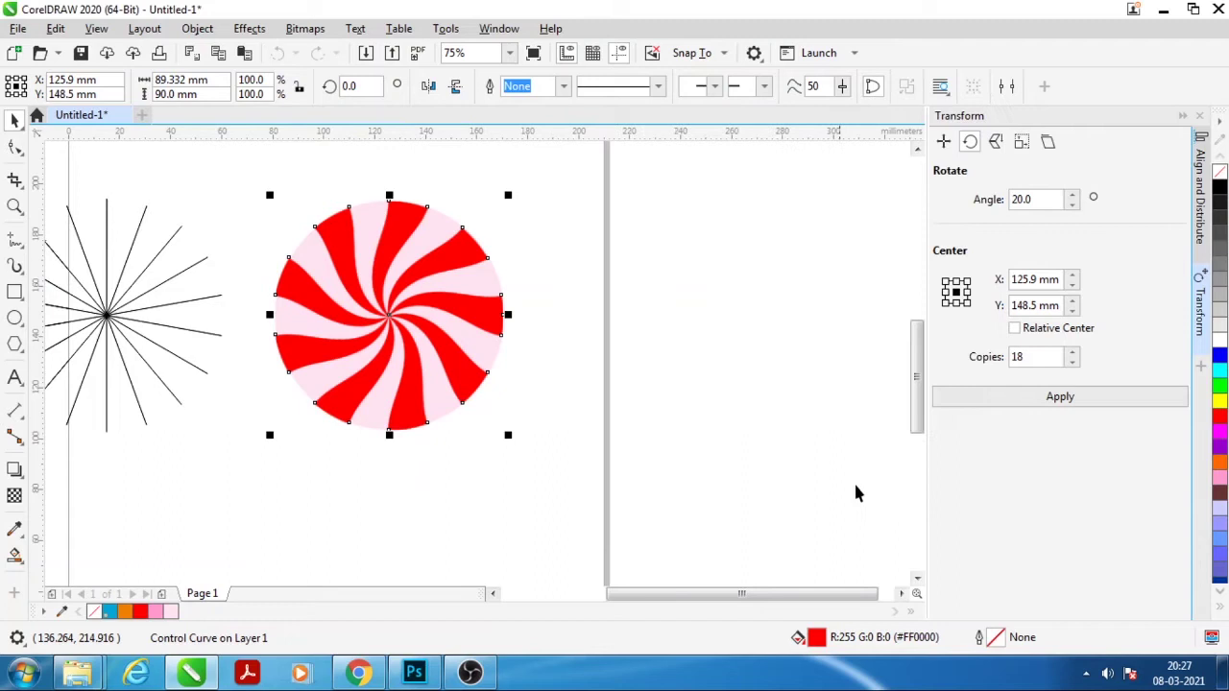
Delete all 19 star guide lines using Edit > Delete
click(600, 427)
scroll(450, 379, down, 1)
drag(167, 255, 359, 433)
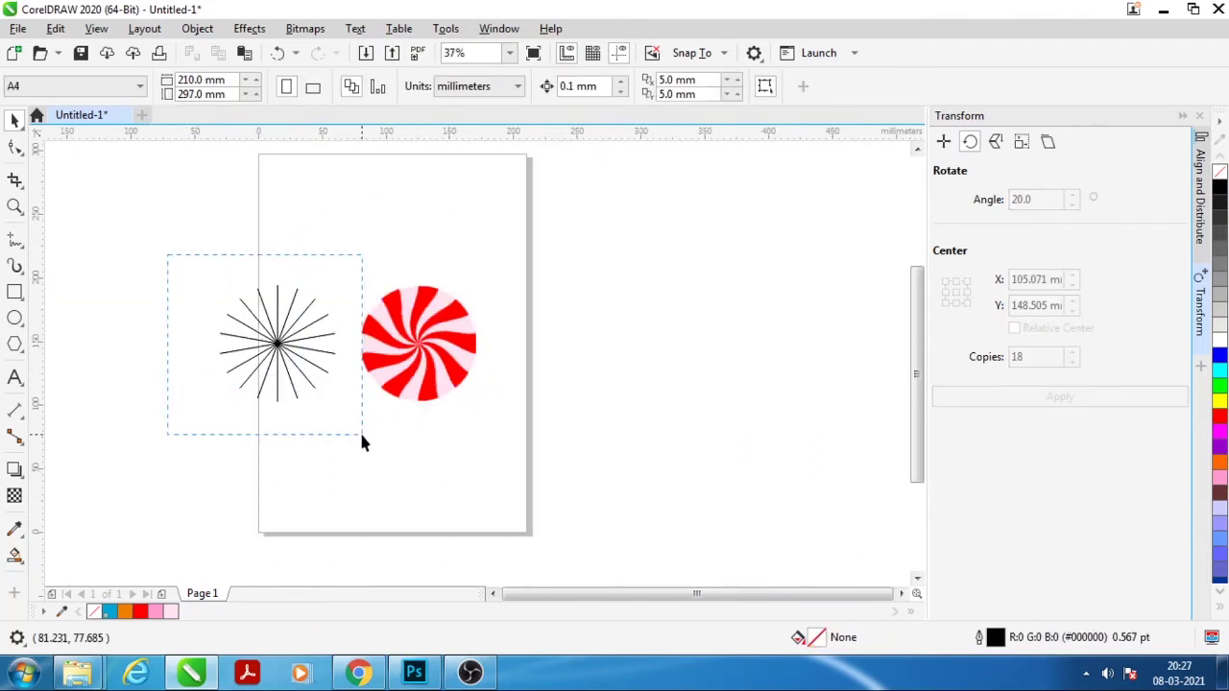
click(280, 345)
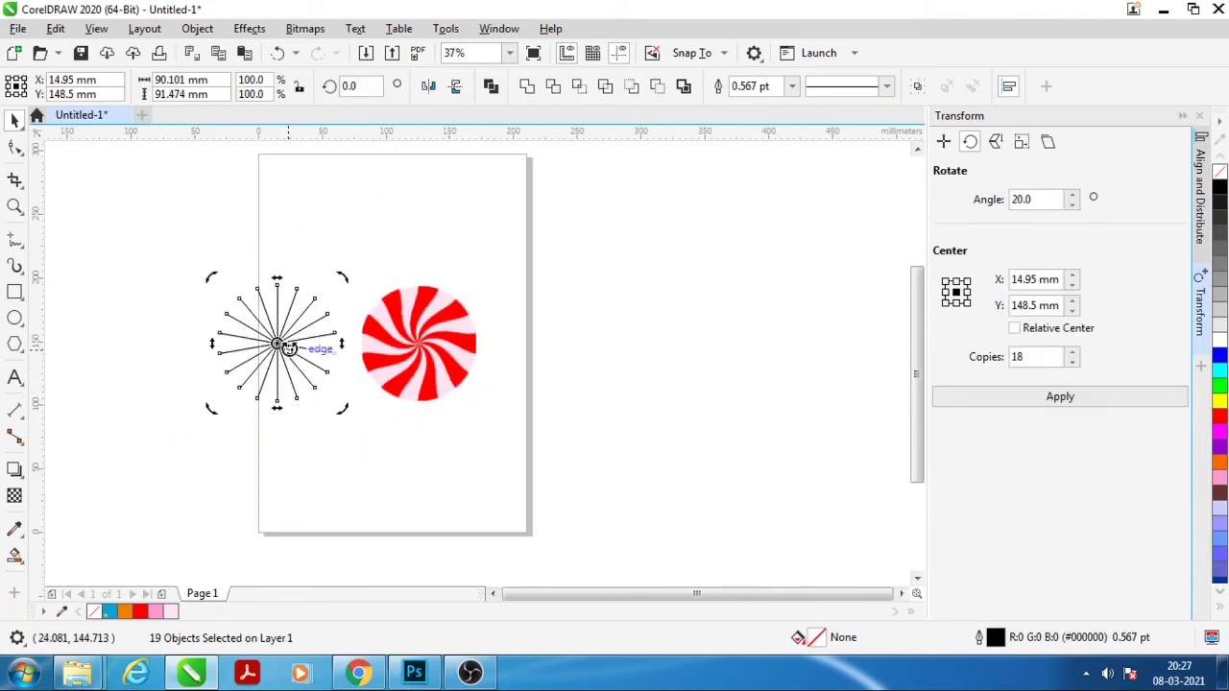
click(55, 30)
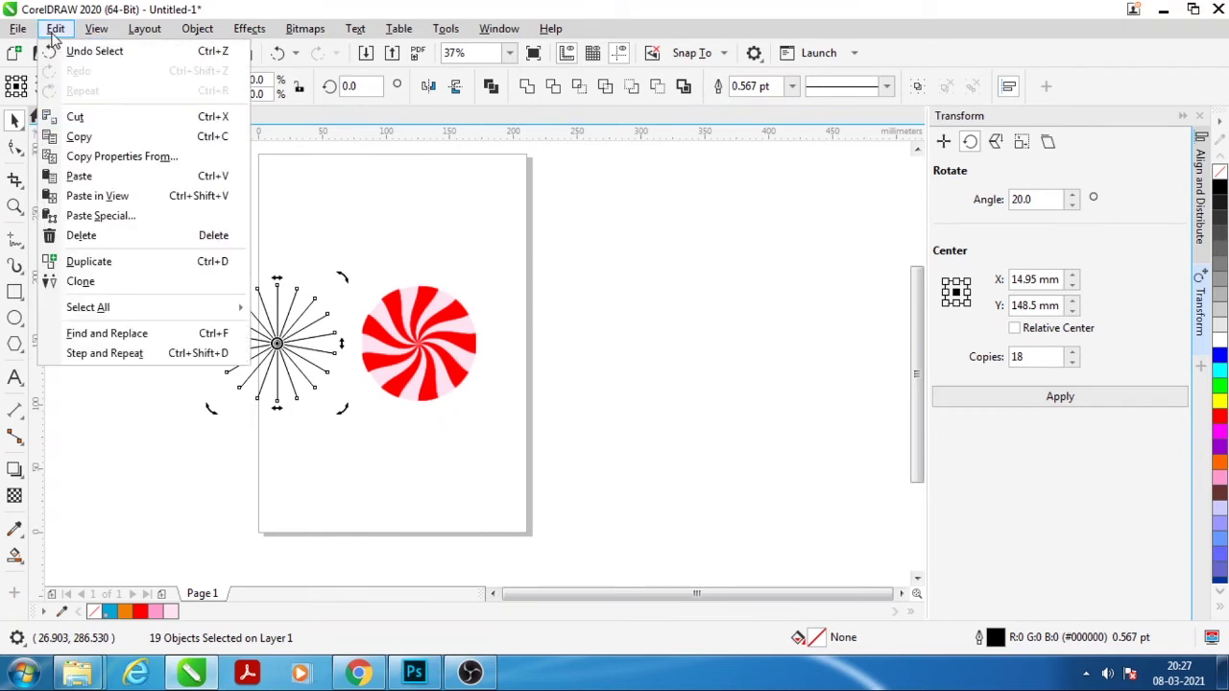
click(106, 235)
Move the whole peppermint candy up and left to about X 104, Y 188 mm
drag(317, 435, 516, 297)
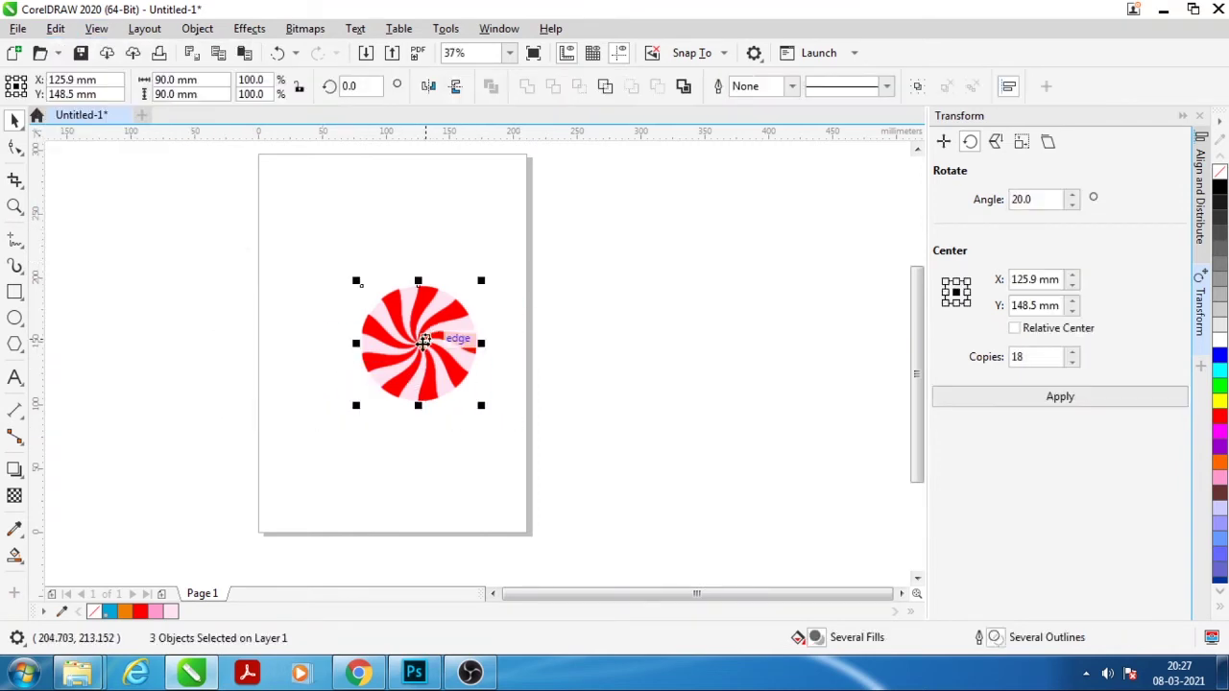
mouse_move(422, 344)
mouse_down()
mouse_move(394, 275)
mouse_move(409, 307)
mouse_up()
scroll(413, 288, up, 2)
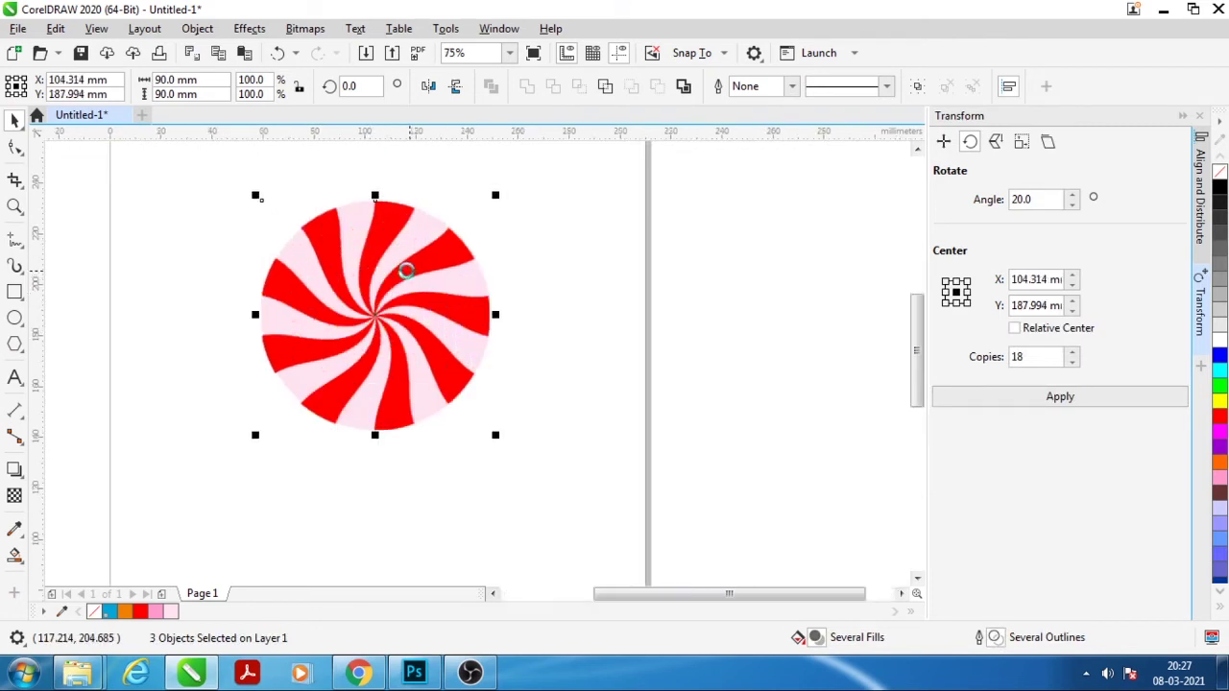
Copy and paste the pale pink base circle with Edit > Copy and Paste
click(425, 500)
click(438, 366)
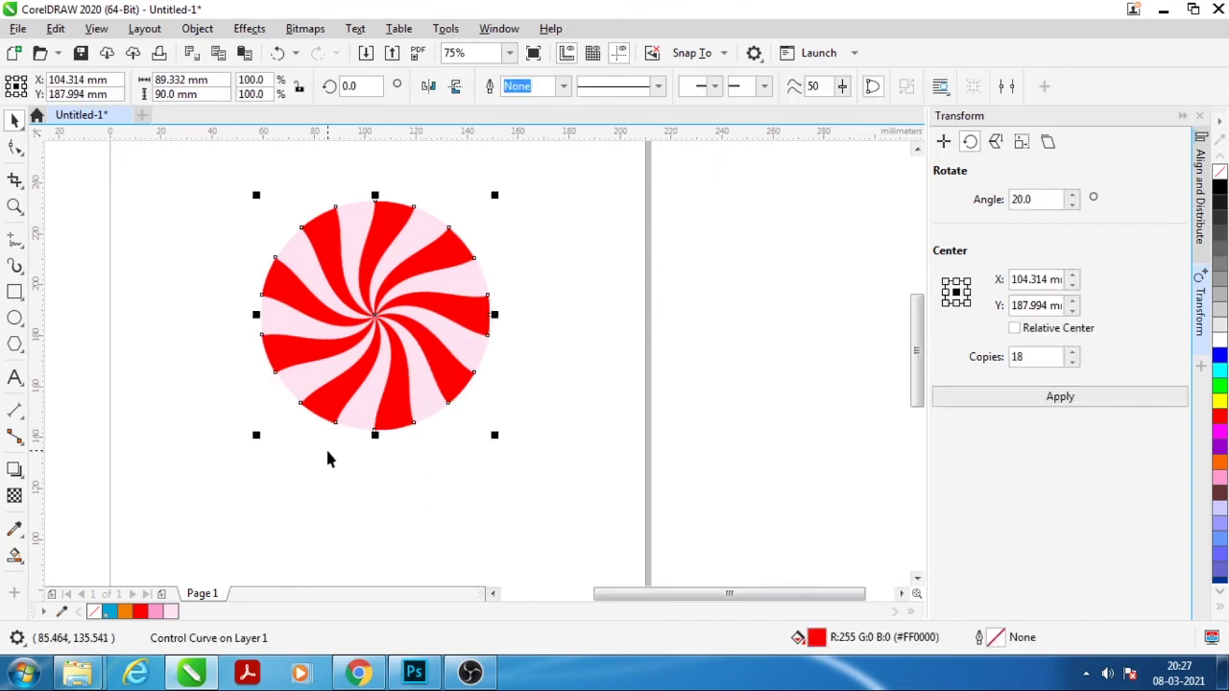
click(437, 446)
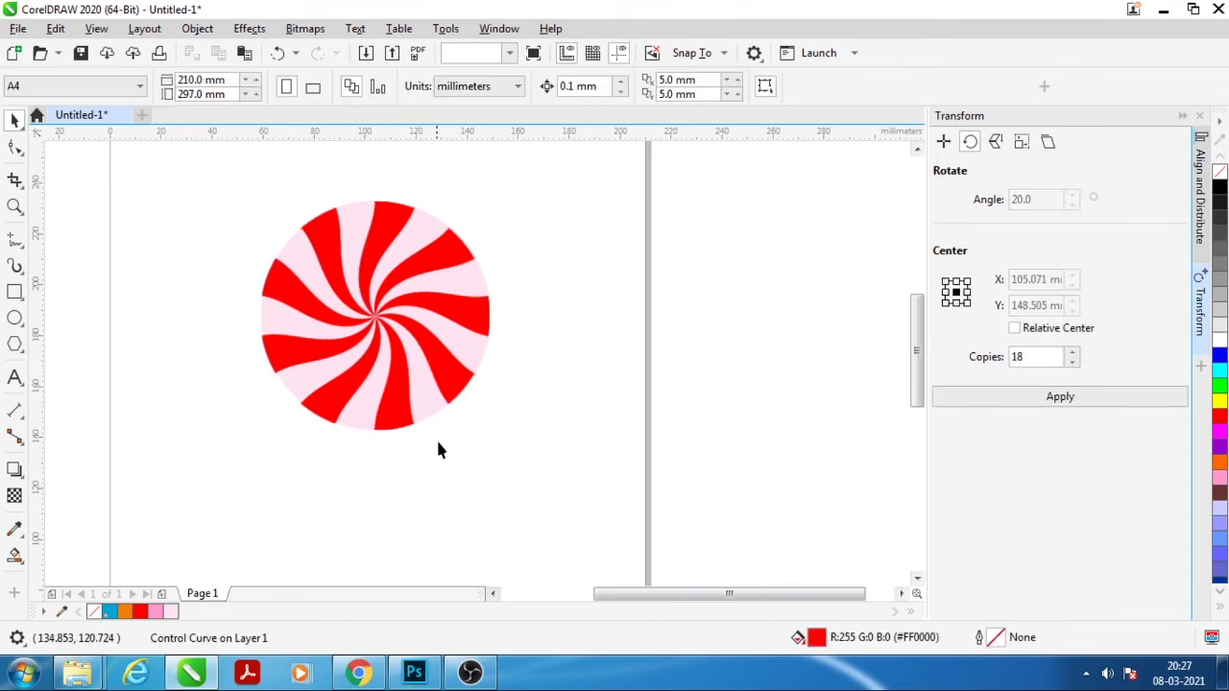
click(431, 409)
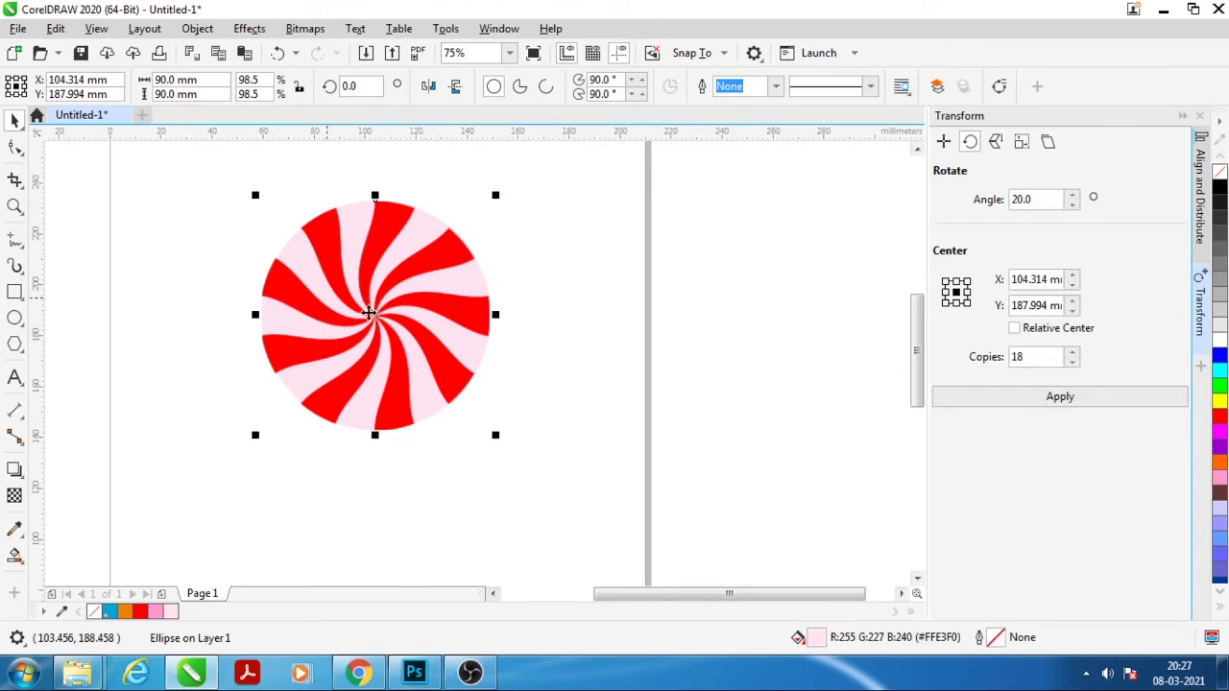
click(55, 28)
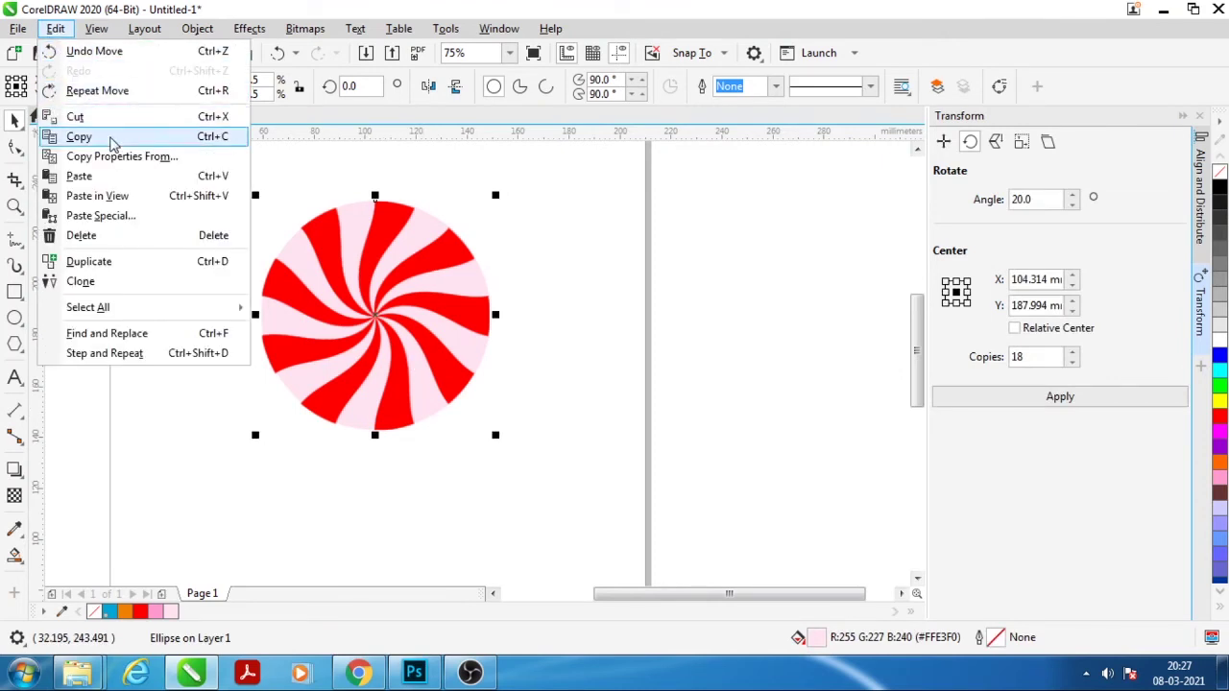
click(107, 137)
click(55, 29)
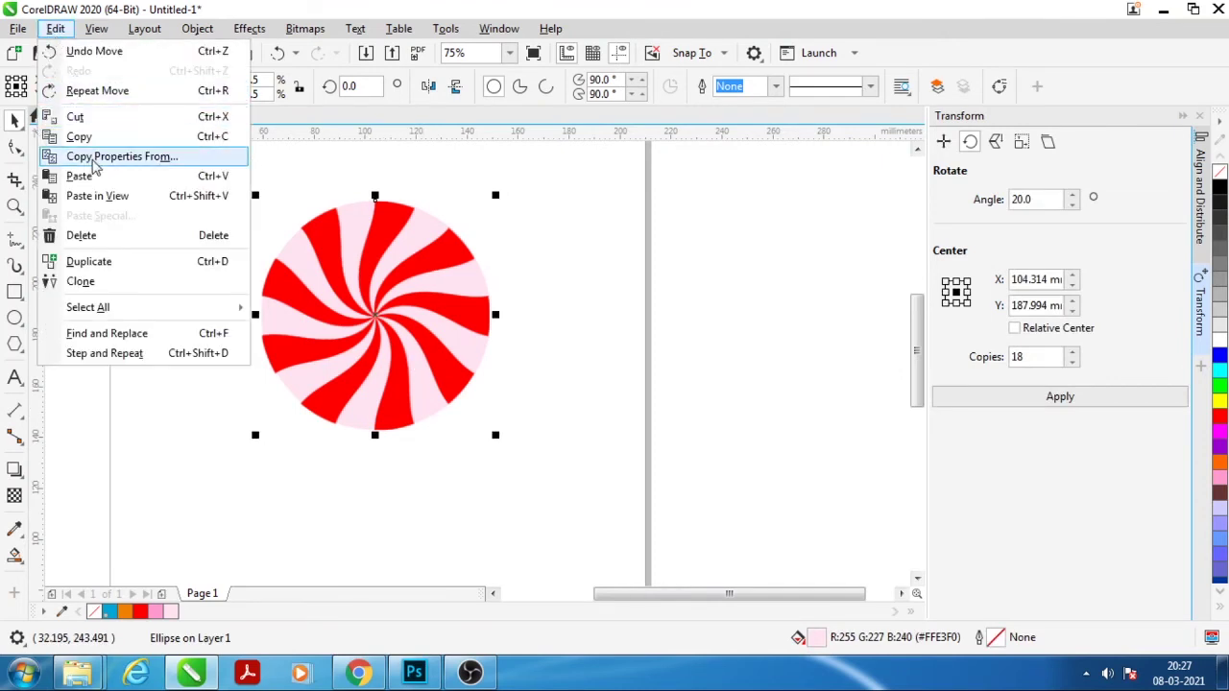
click(93, 173)
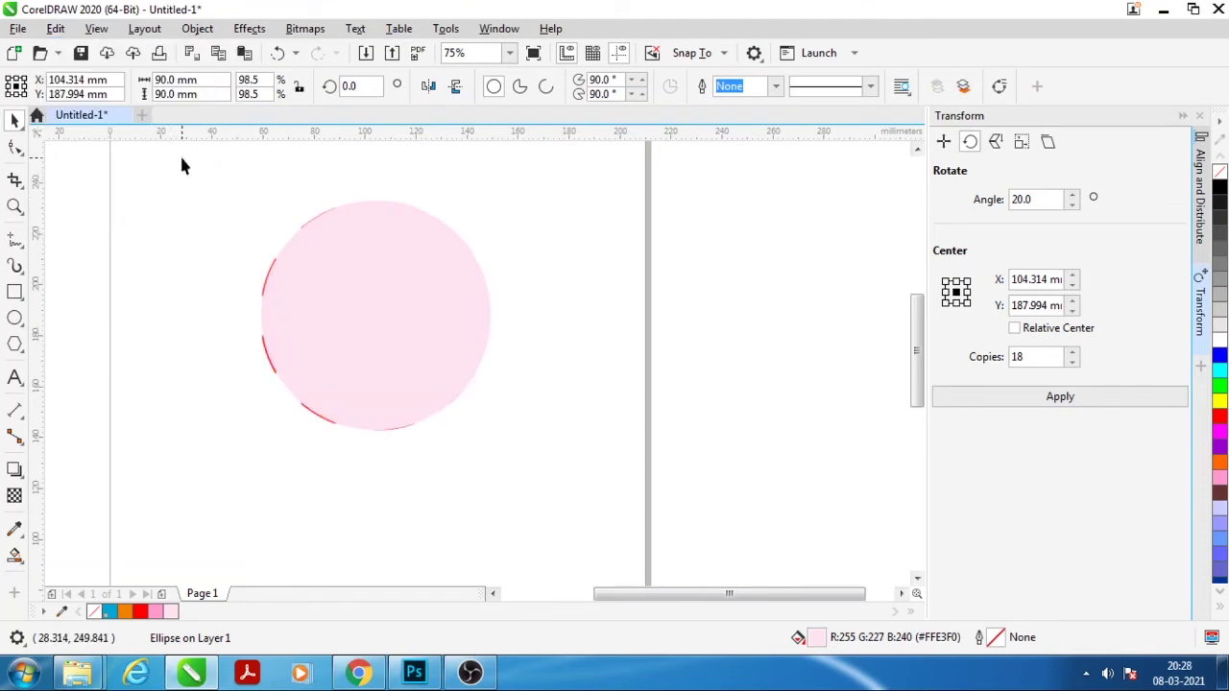
Move the pasted pink circle to the right of the candy
drag(183, 157, 555, 476)
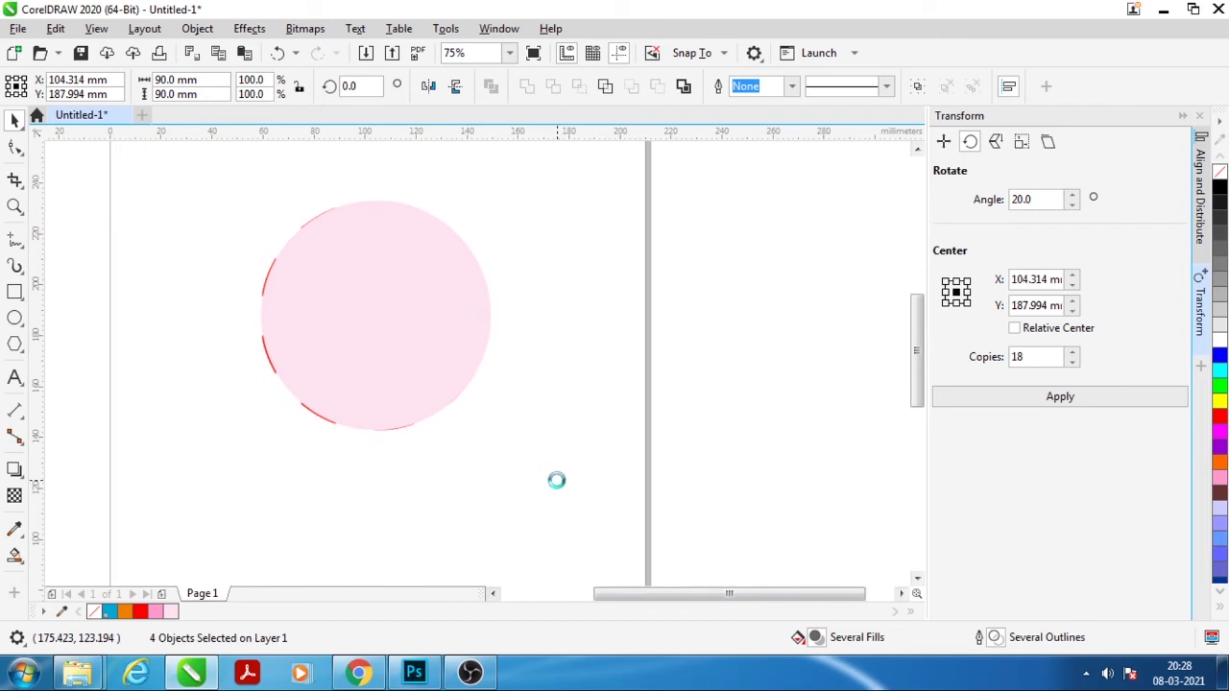
click(429, 523)
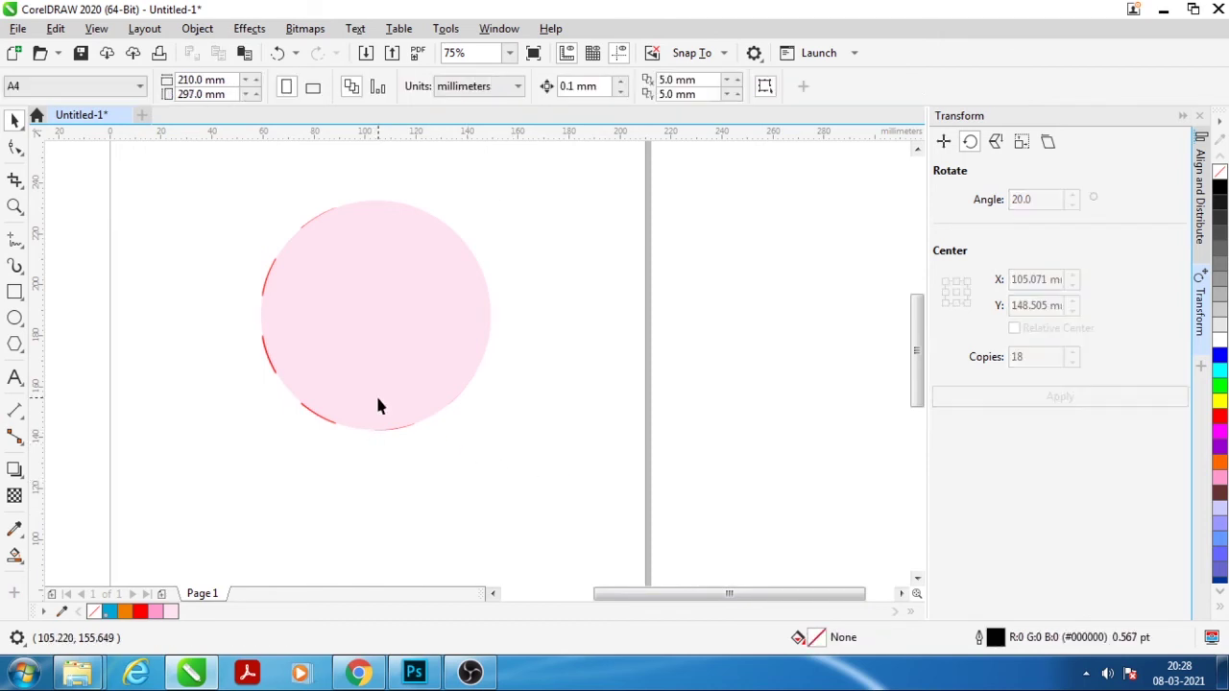
click(376, 393)
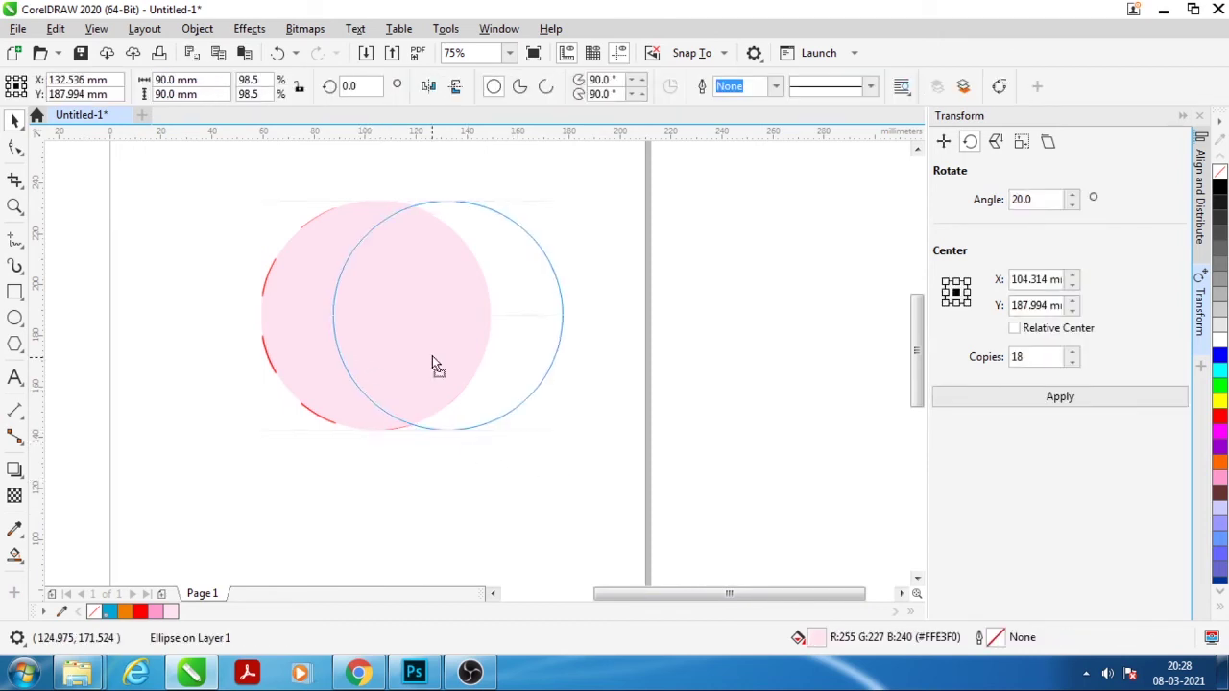
drag(360, 357, 638, 357)
Move the red swirl stripes off to the left, away from the pink base circle
click(436, 537)
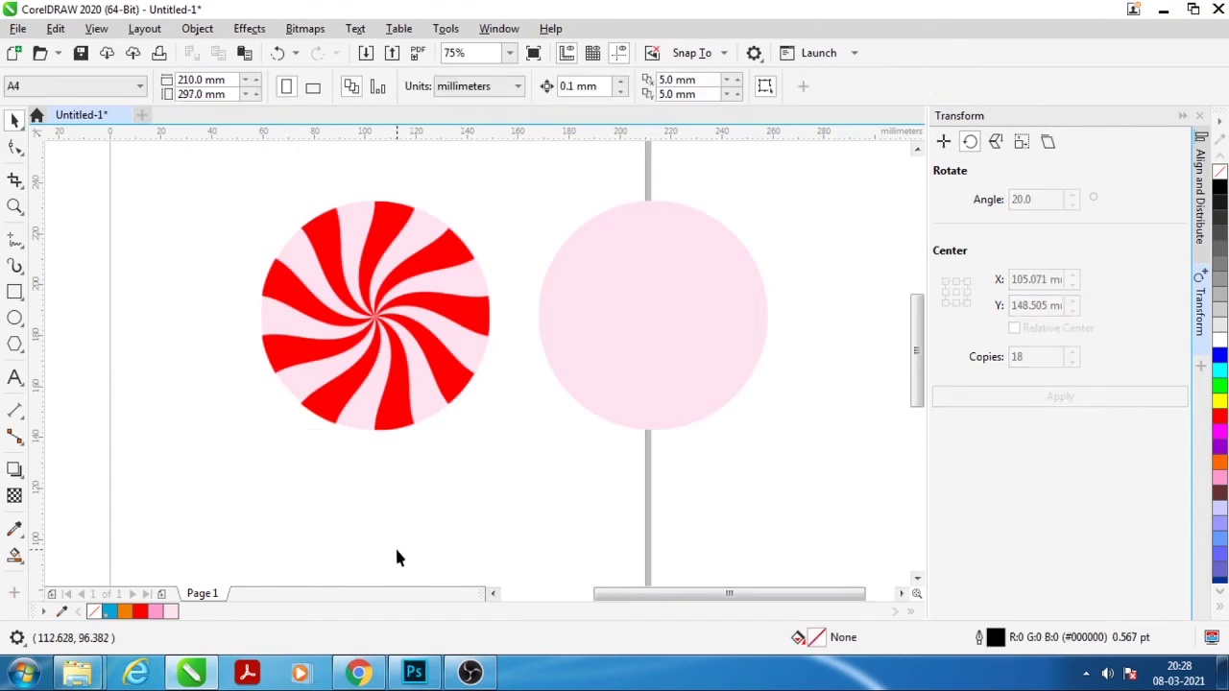
scroll(485, 320, up, 2)
scroll(484, 321, up, 1)
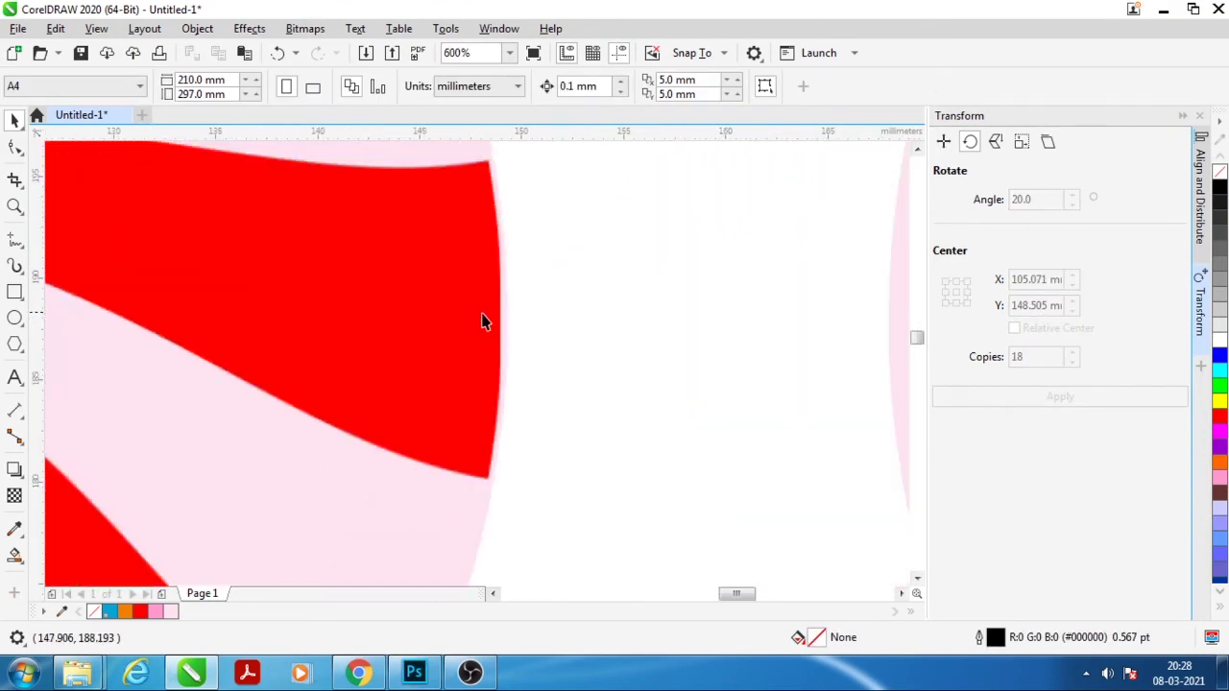
click(454, 508)
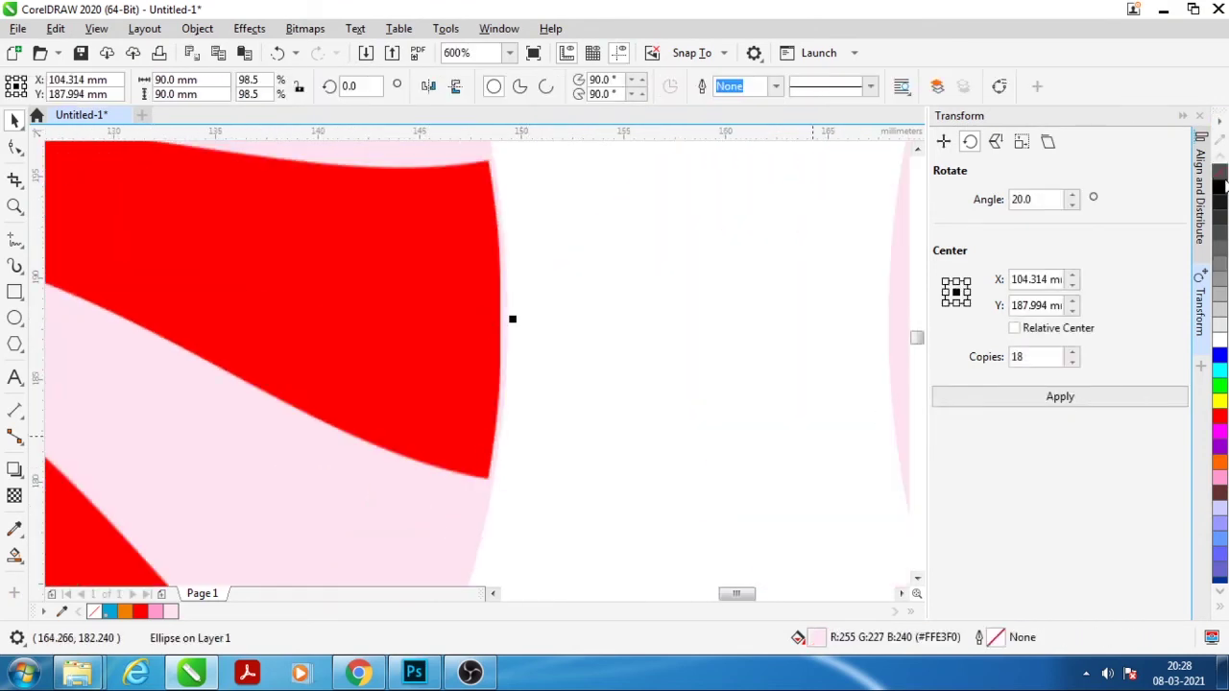
scroll(636, 374, down, 1)
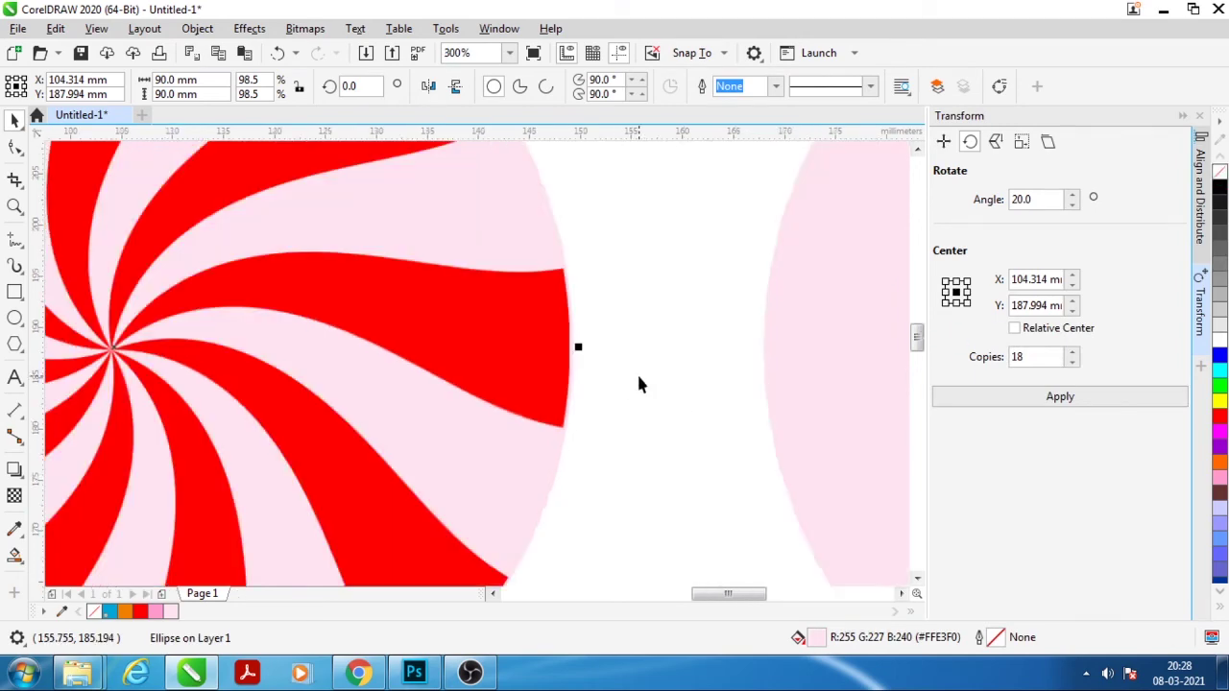
scroll(637, 375, down, 1)
scroll(146, 392, up, 1)
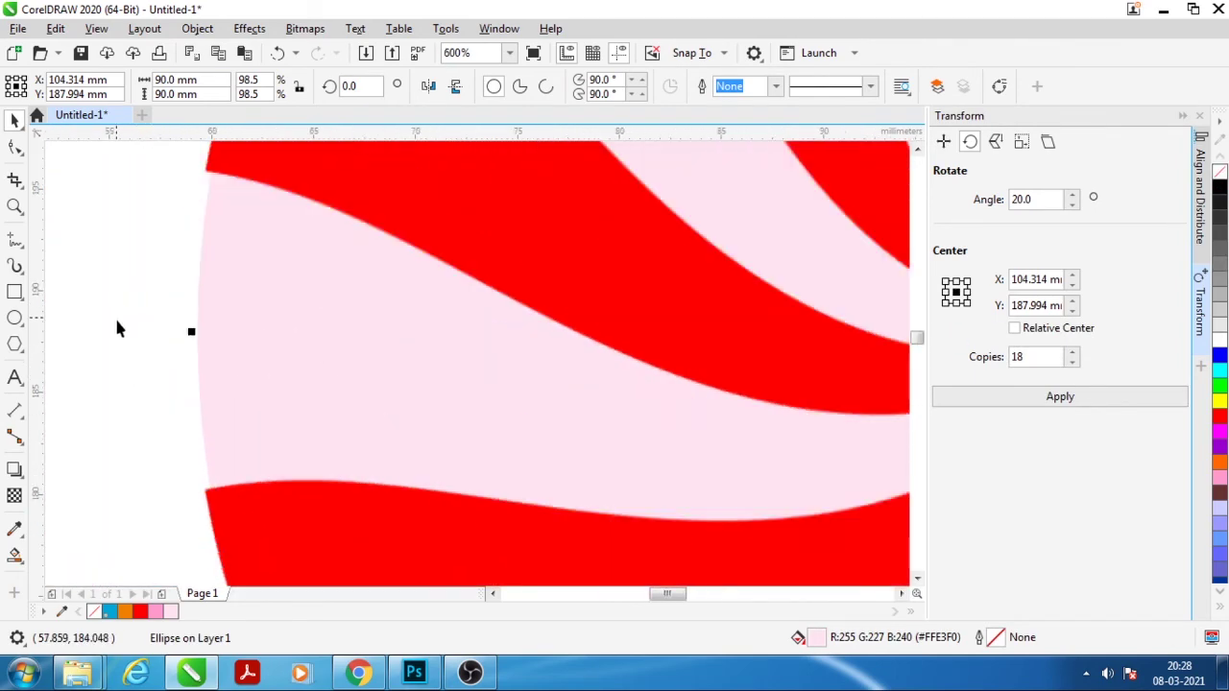
scroll(117, 329, down, 1)
scroll(117, 327, down, 1)
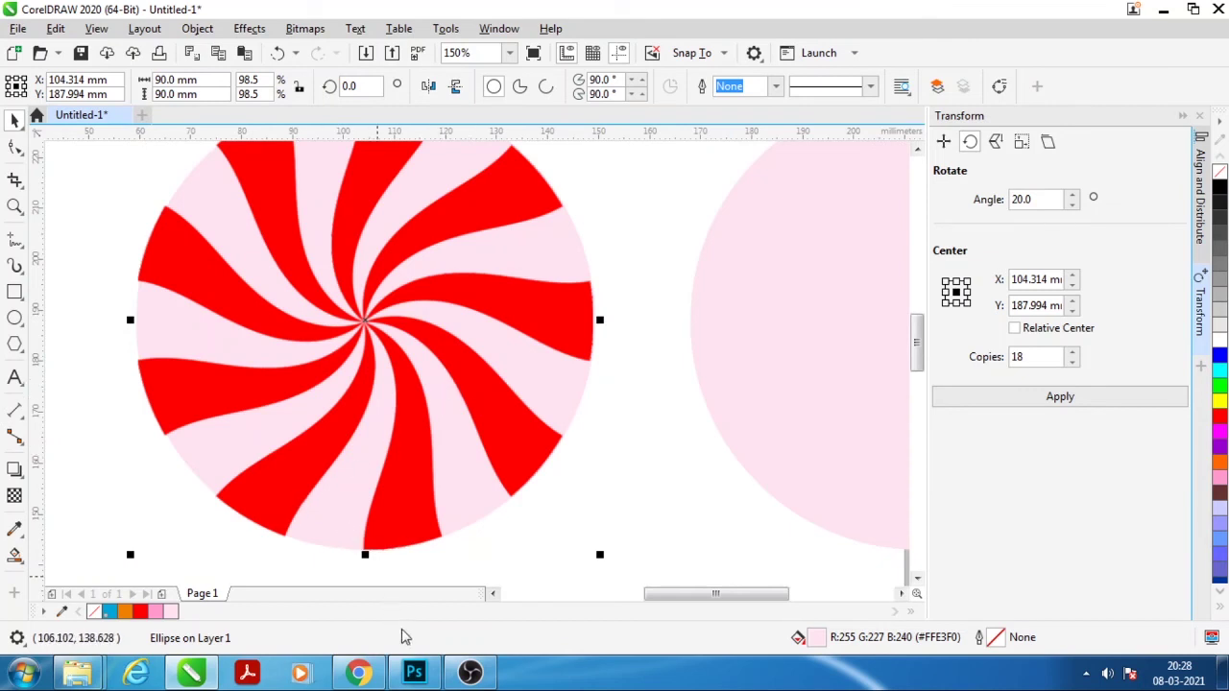
scroll(424, 415, down, 1)
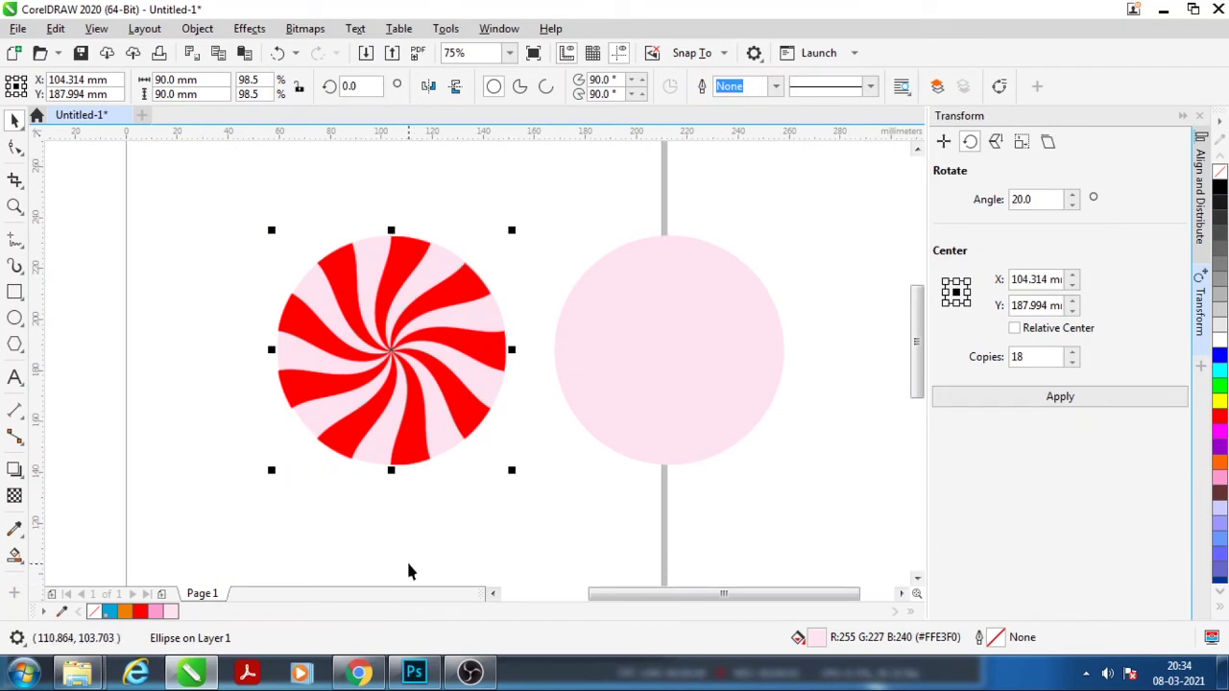
scroll(359, 343, up, 1)
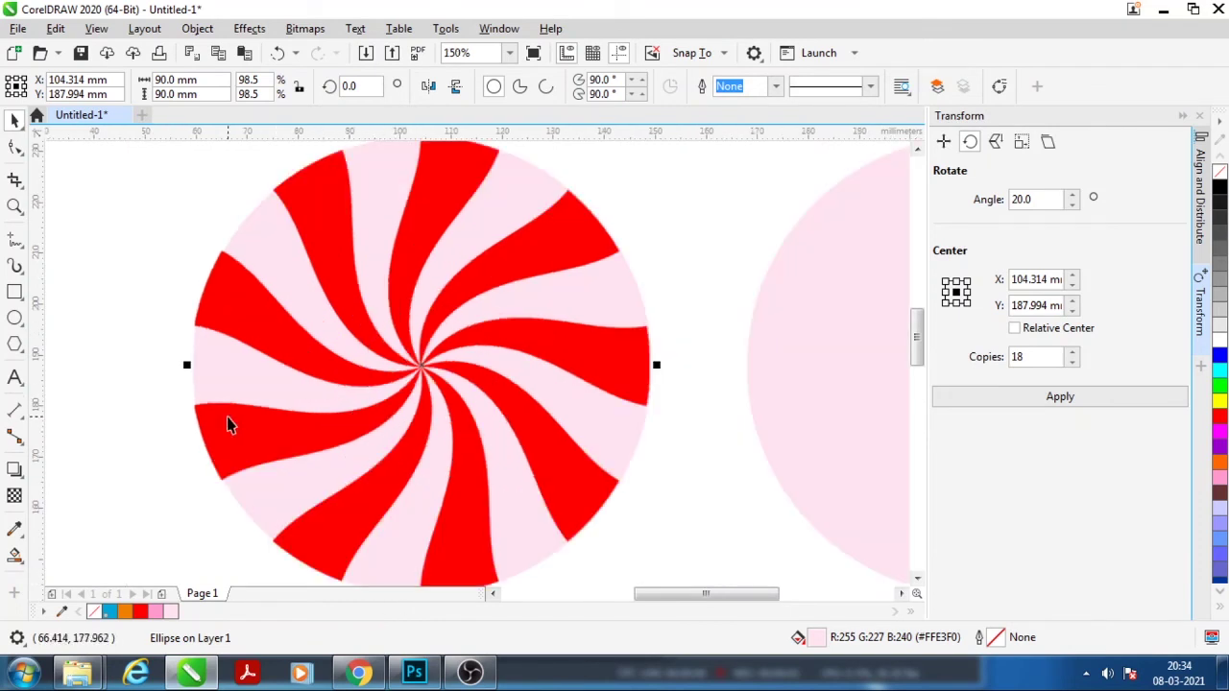
scroll(164, 412, up, 1)
scroll(162, 411, up, 2)
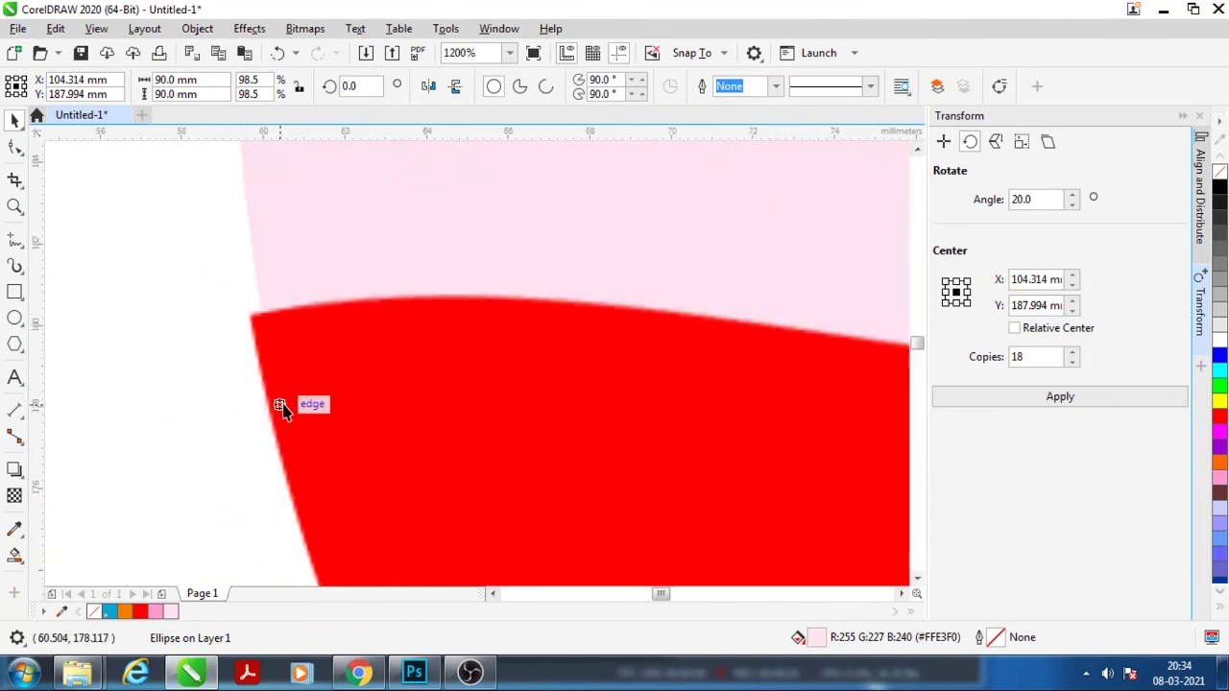
scroll(201, 387, down, 3)
scroll(669, 365, up, 2)
scroll(669, 365, up, 1)
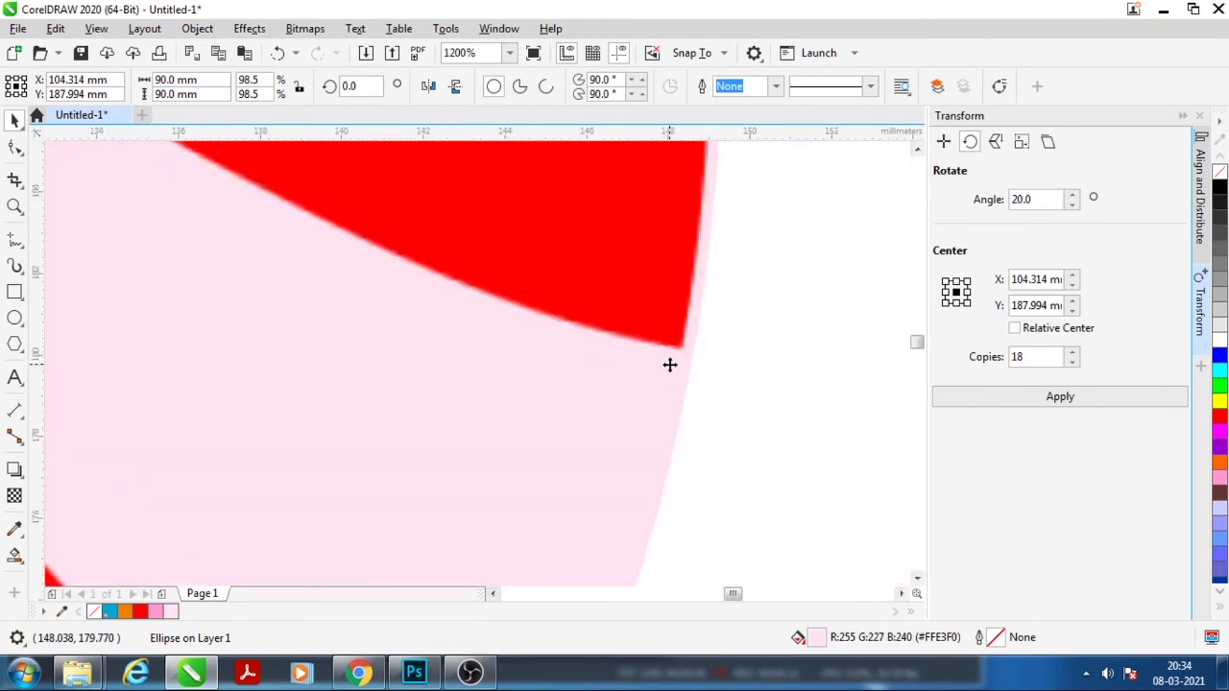
scroll(669, 365, down, 3)
scroll(667, 357, down, 1)
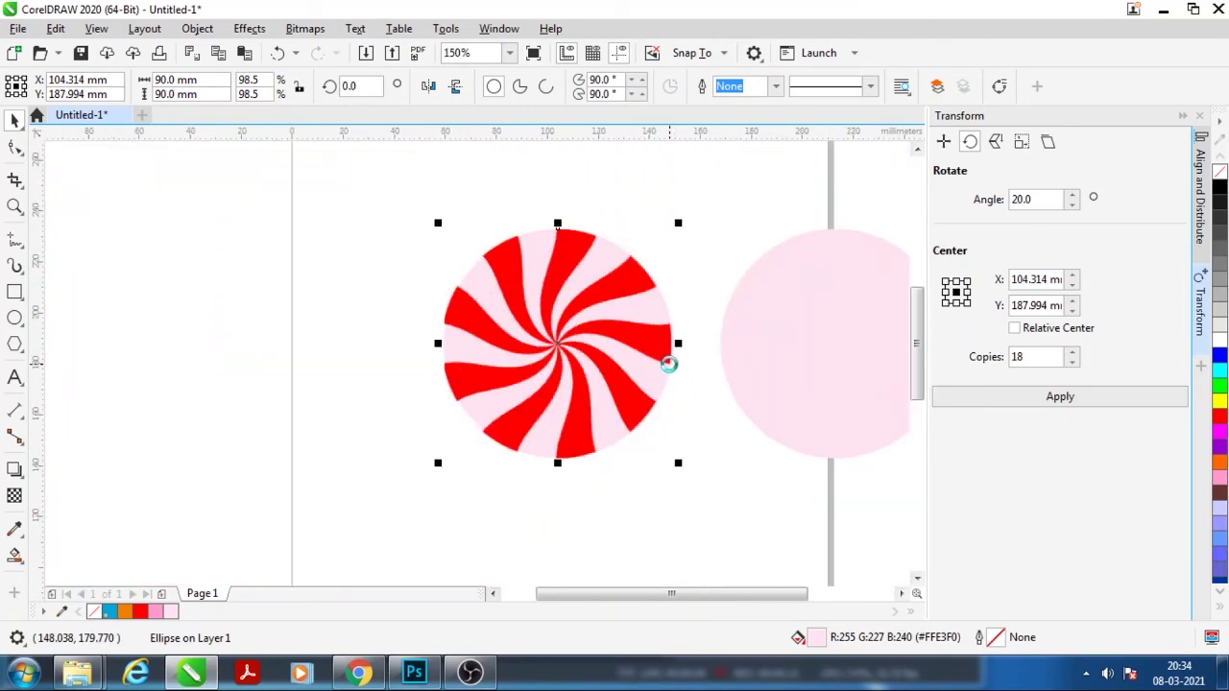
click(605, 374)
drag(603, 384, 372, 384)
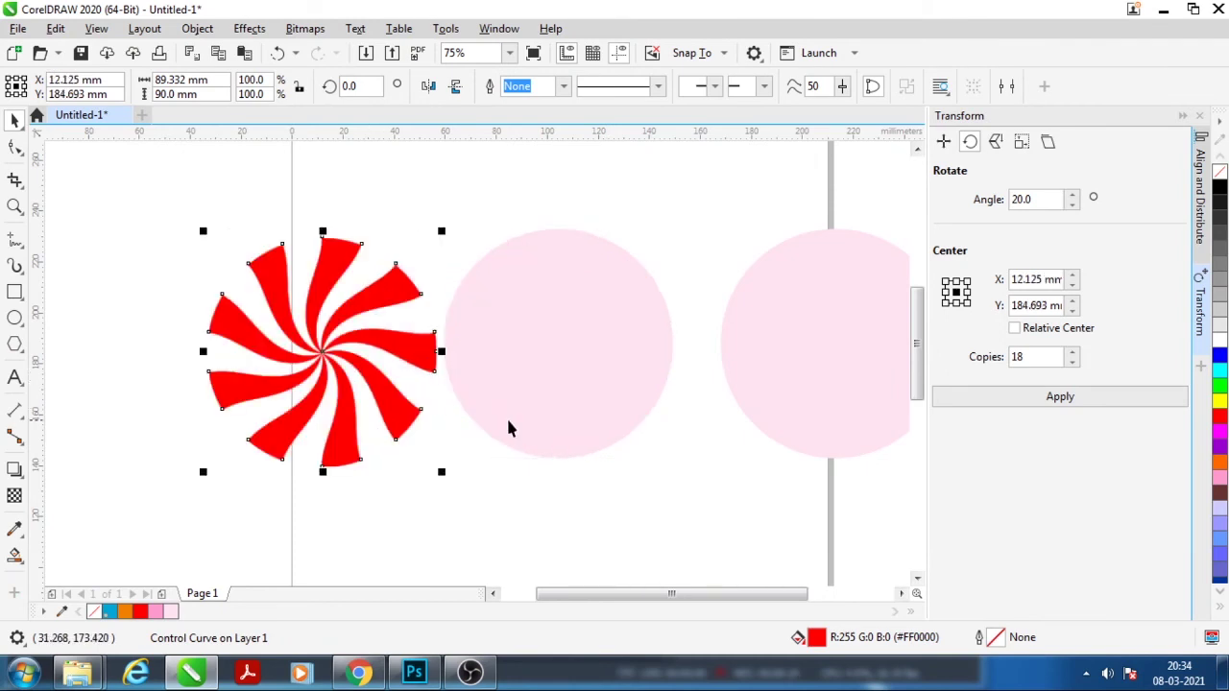
Resize the pink base circle to 89 × 89 mm
click(605, 423)
scroll(615, 422, up, 1)
scroll(685, 485, up, 1)
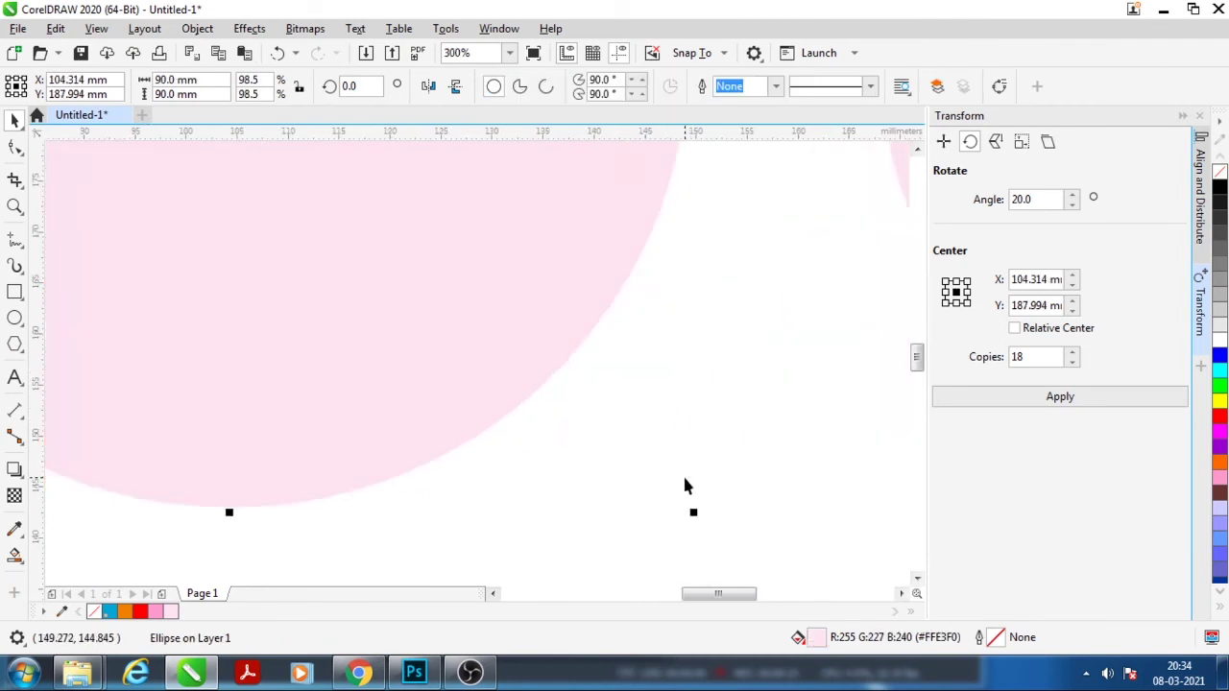
scroll(592, 459, down, 1)
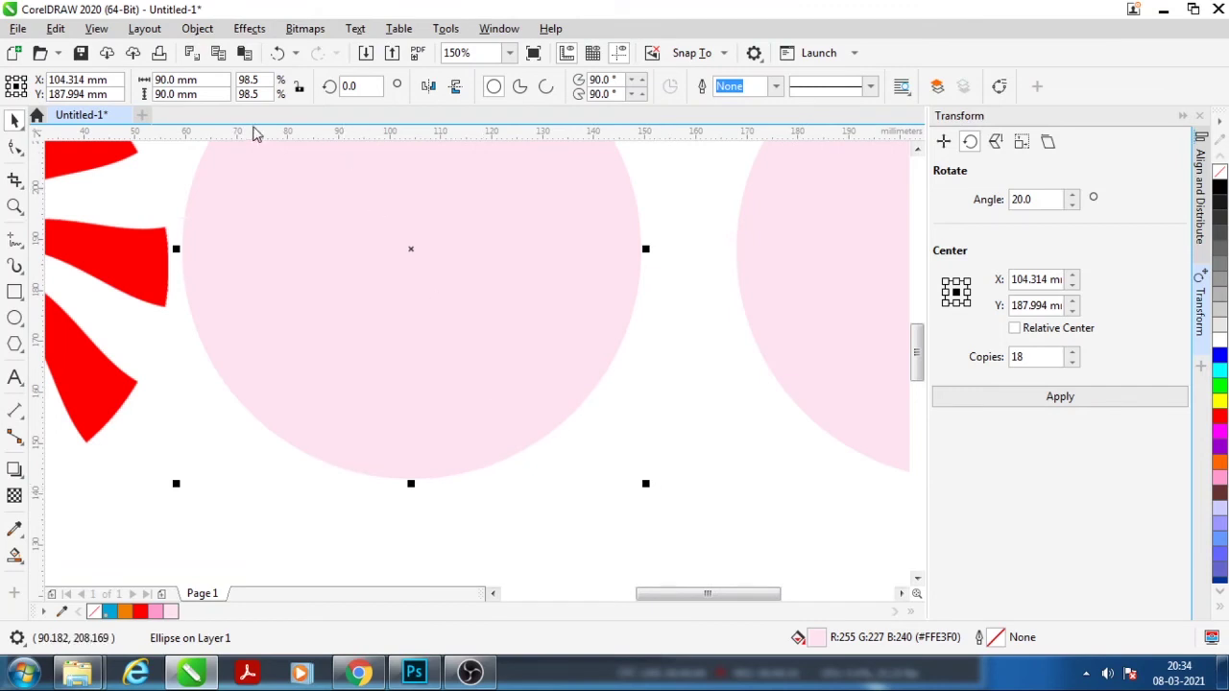
click(178, 79)
text(89)
key(Tab)
text(8)
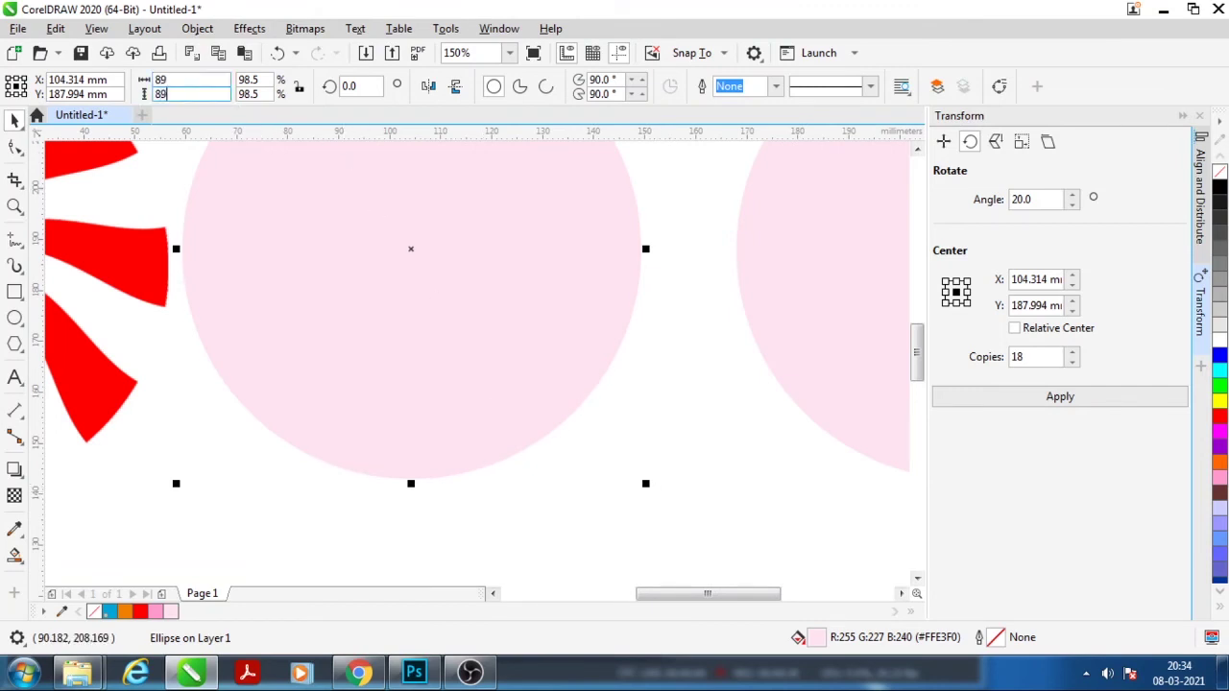
key(Return)
Select the red swirl shape to prepare it for clipping
scroll(250, 357, down, 5)
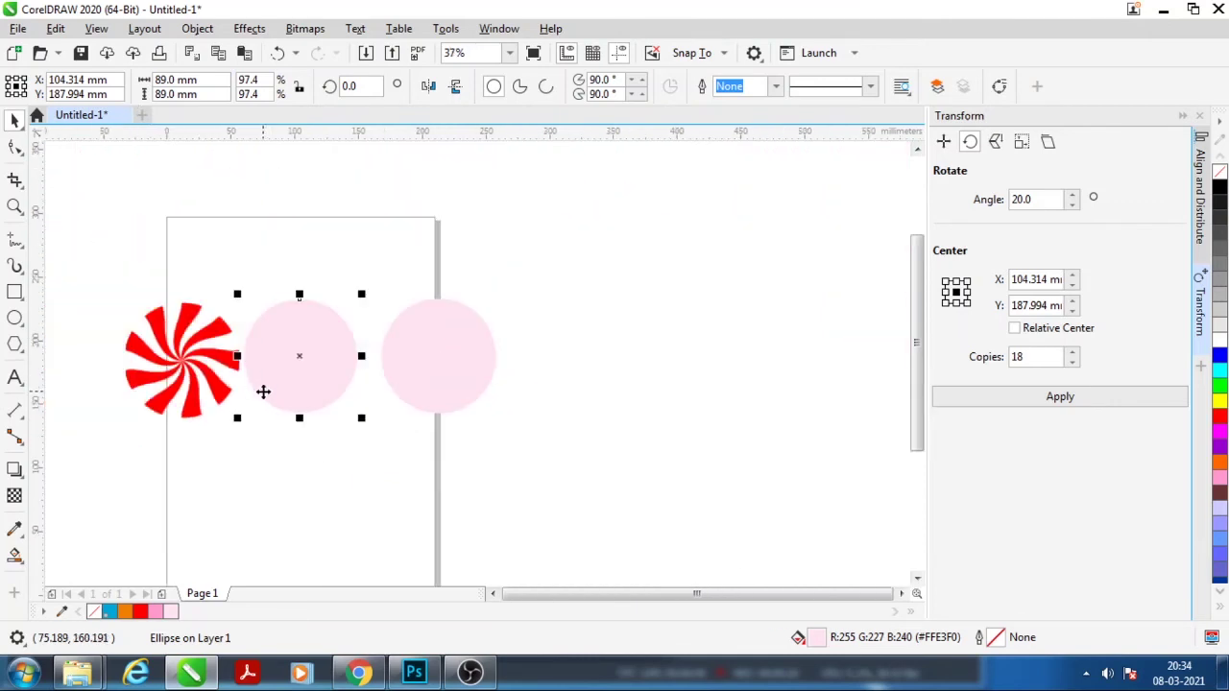
click(229, 357)
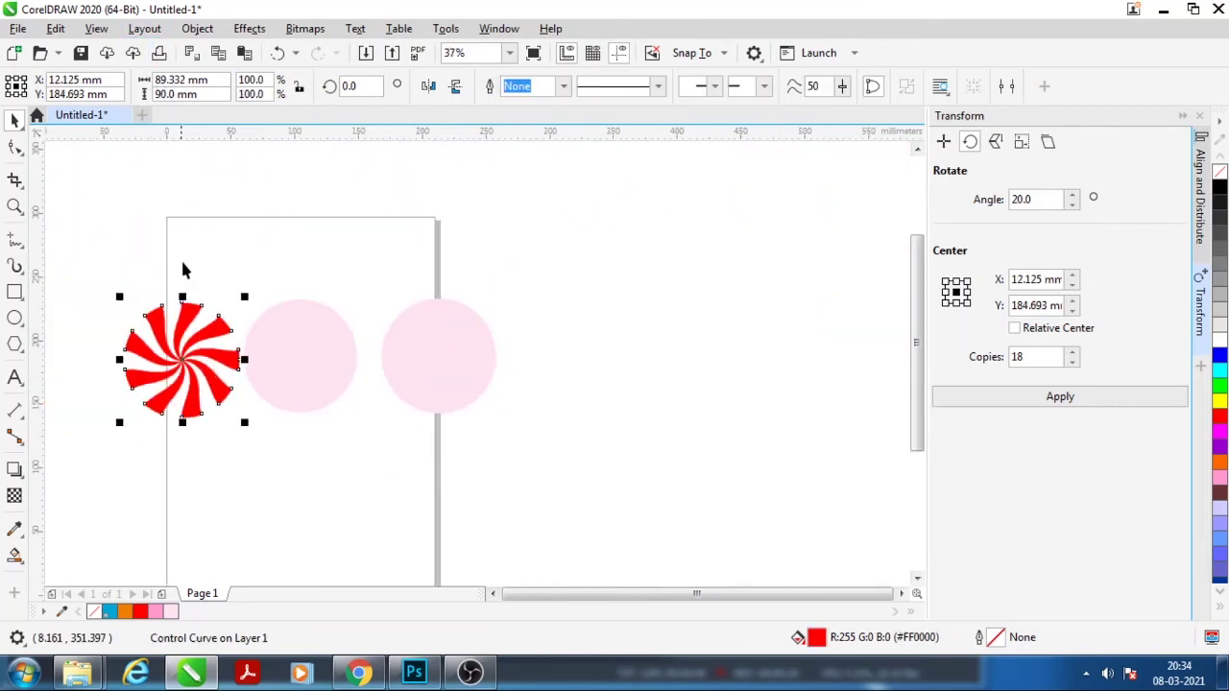
scroll(184, 266, up, 3)
scroll(179, 321, up, 2)
scroll(183, 302, down, 5)
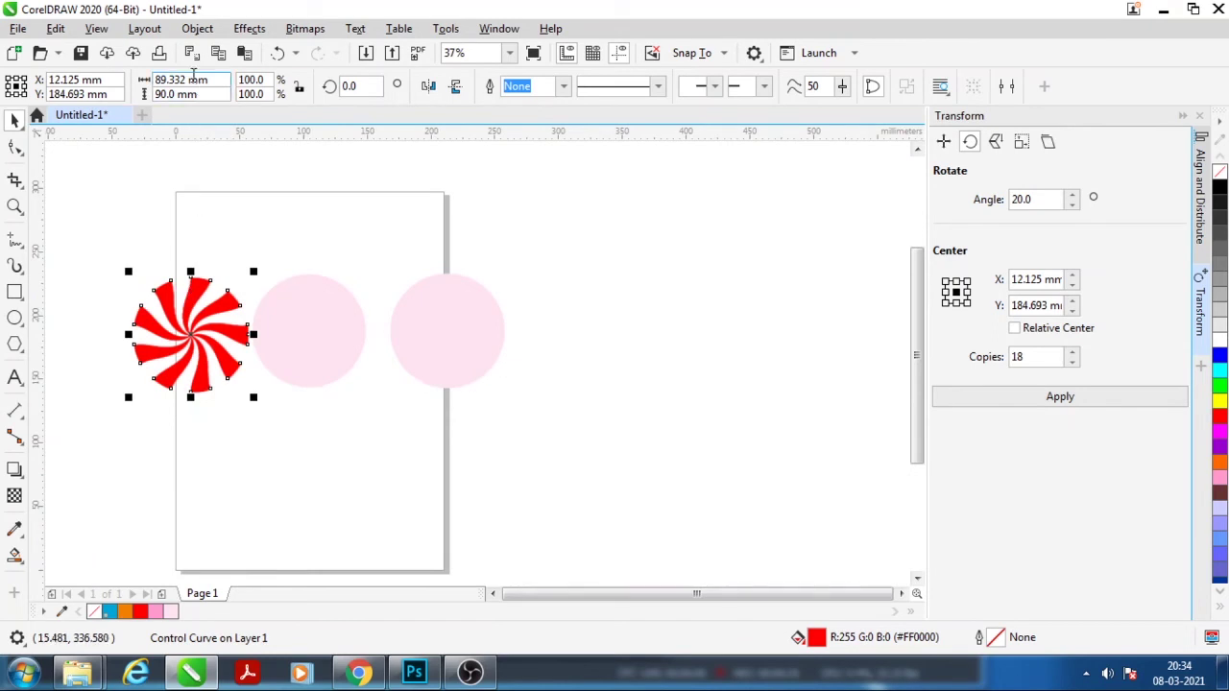
click(144, 29)
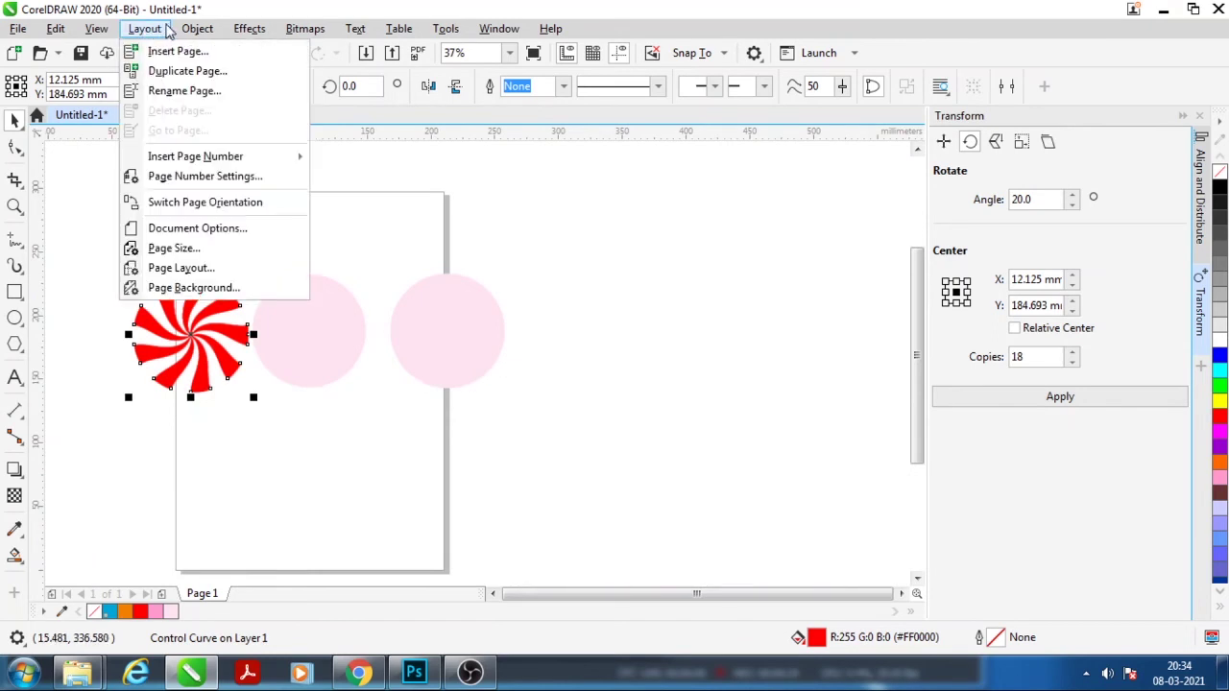
mouse_move(278, 59)
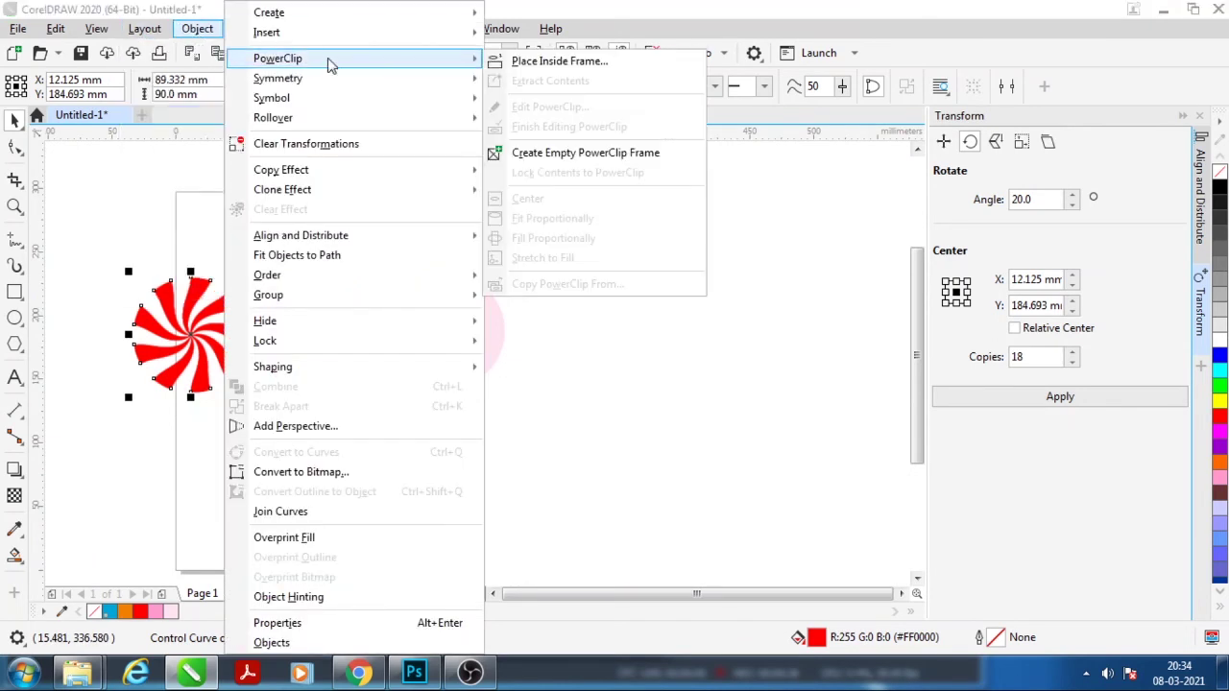
PowerClip the red swirl inside the left 89 mm pink circle
click(650, 67)
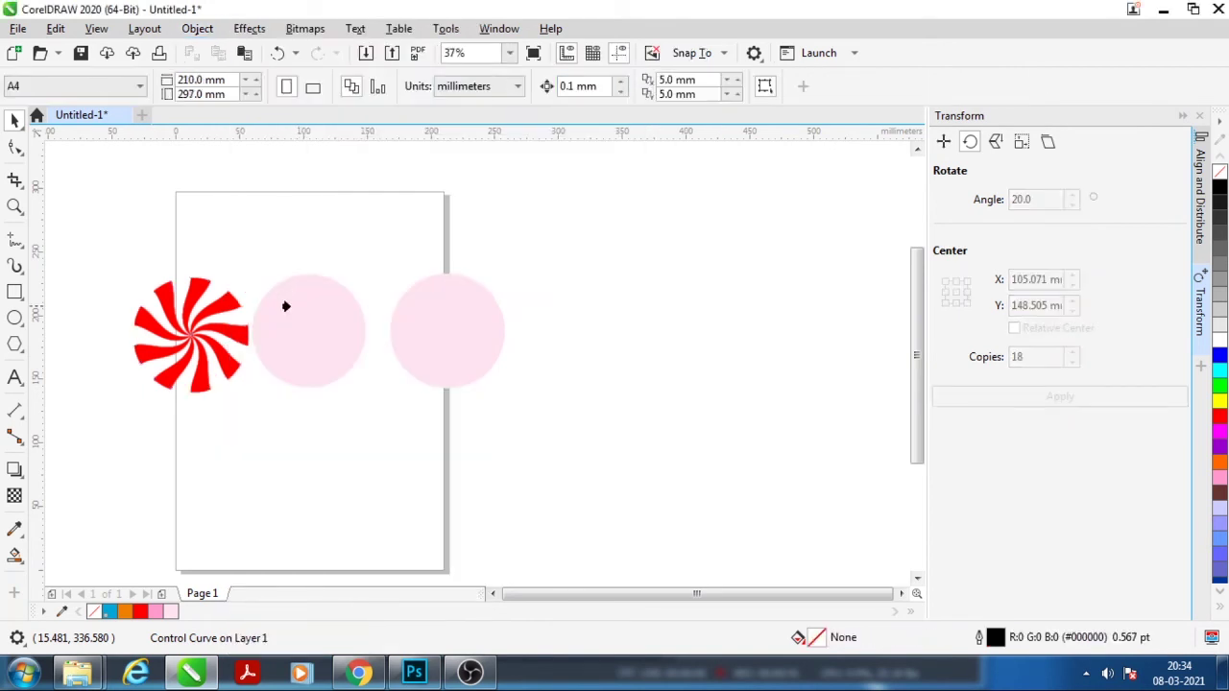
click(302, 359)
scroll(313, 323, up, 2)
scroll(419, 341, up, 6)
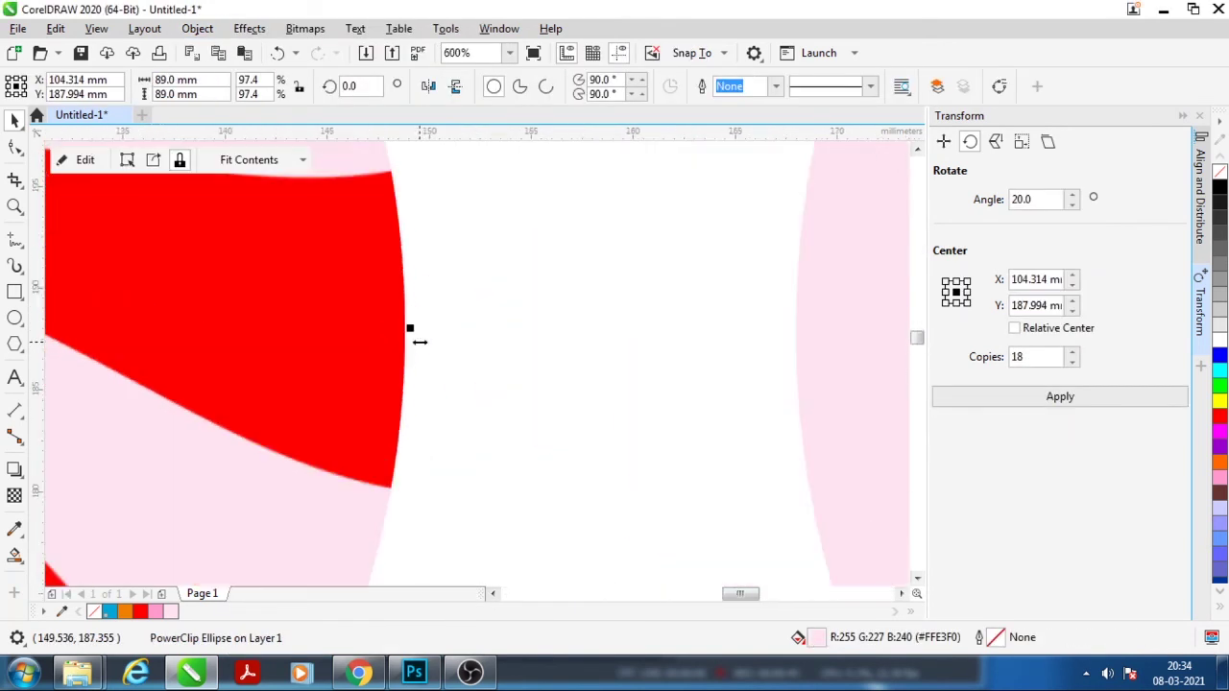
scroll(446, 453, down, 4)
scroll(384, 452, down, 2)
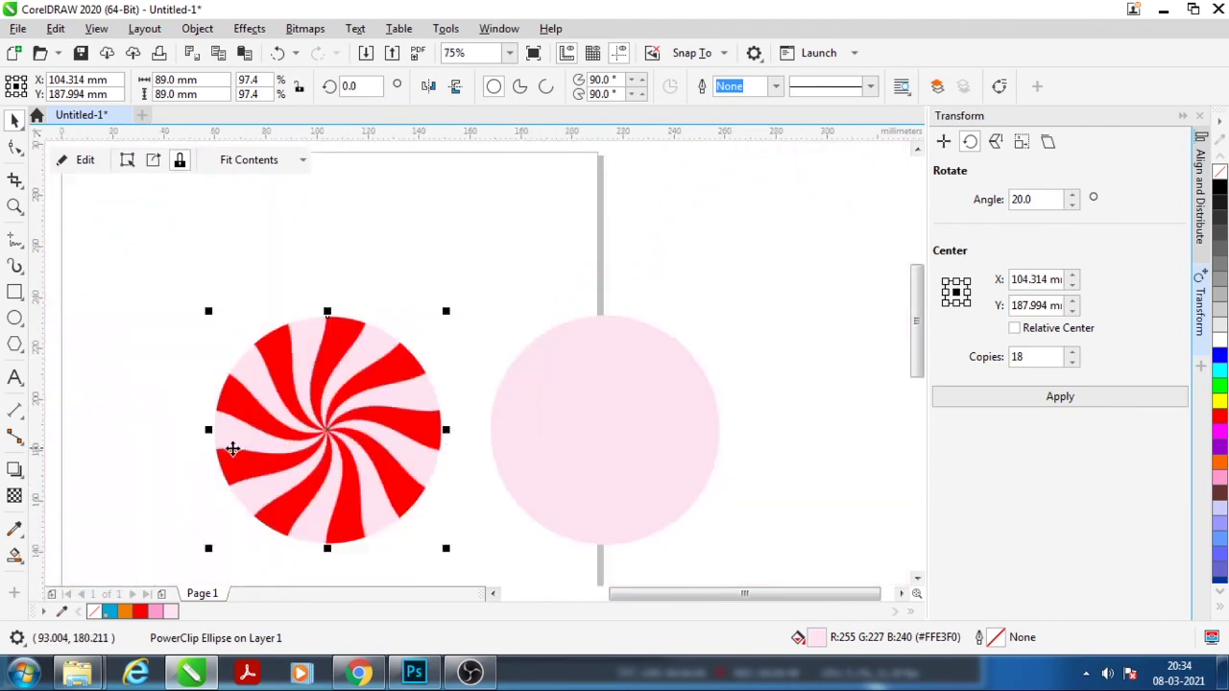
scroll(220, 470, up, 2)
scroll(156, 445, up, 2)
scroll(156, 445, down, 4)
scroll(220, 374, down, 2)
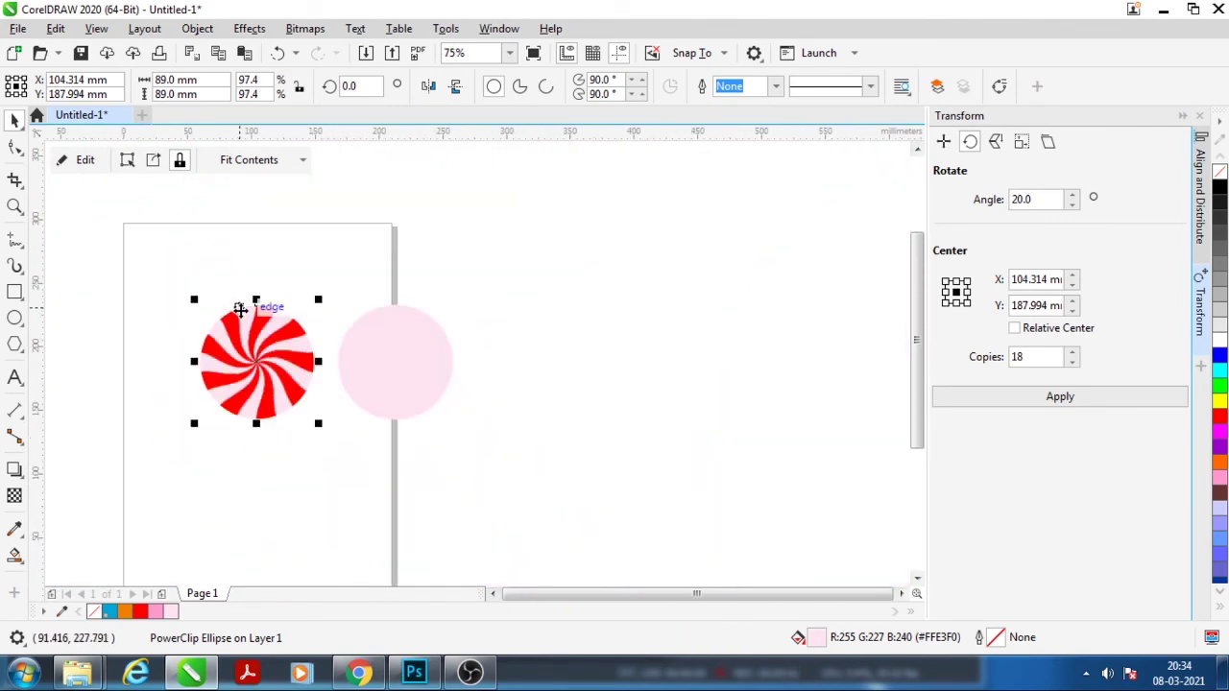
scroll(252, 317, up, 2)
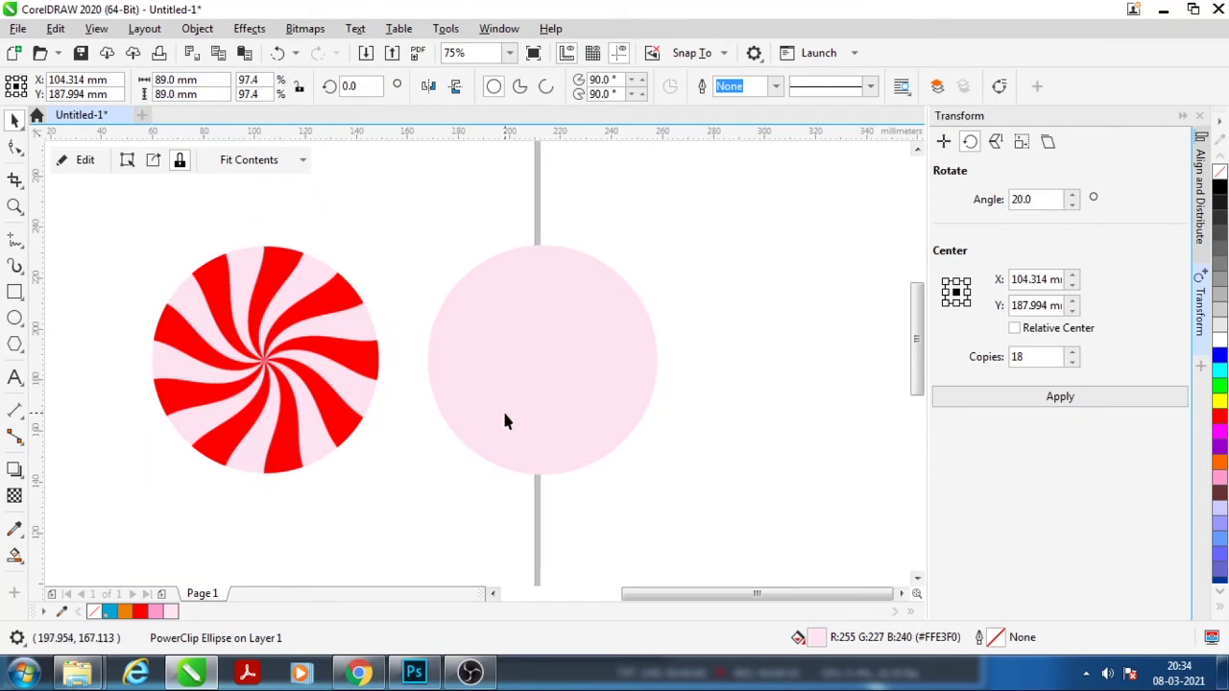
click(503, 411)
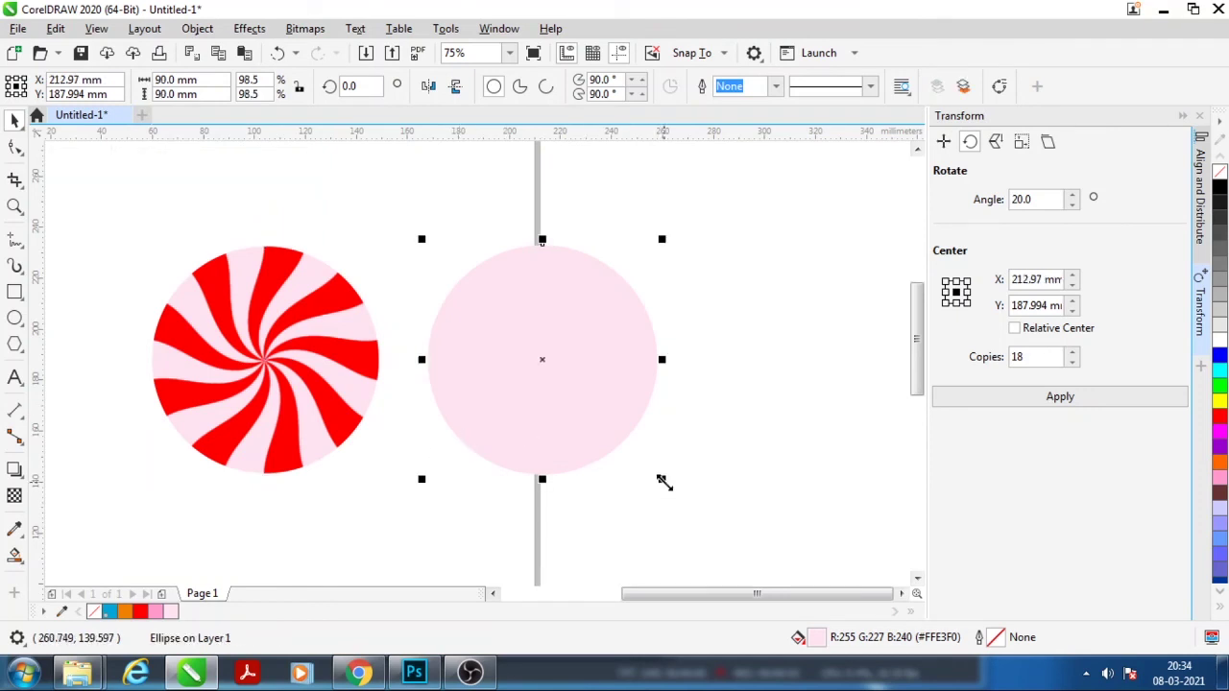
Resize the right circle to 89 mm and fill it solid black
drag(661, 479, 659, 480)
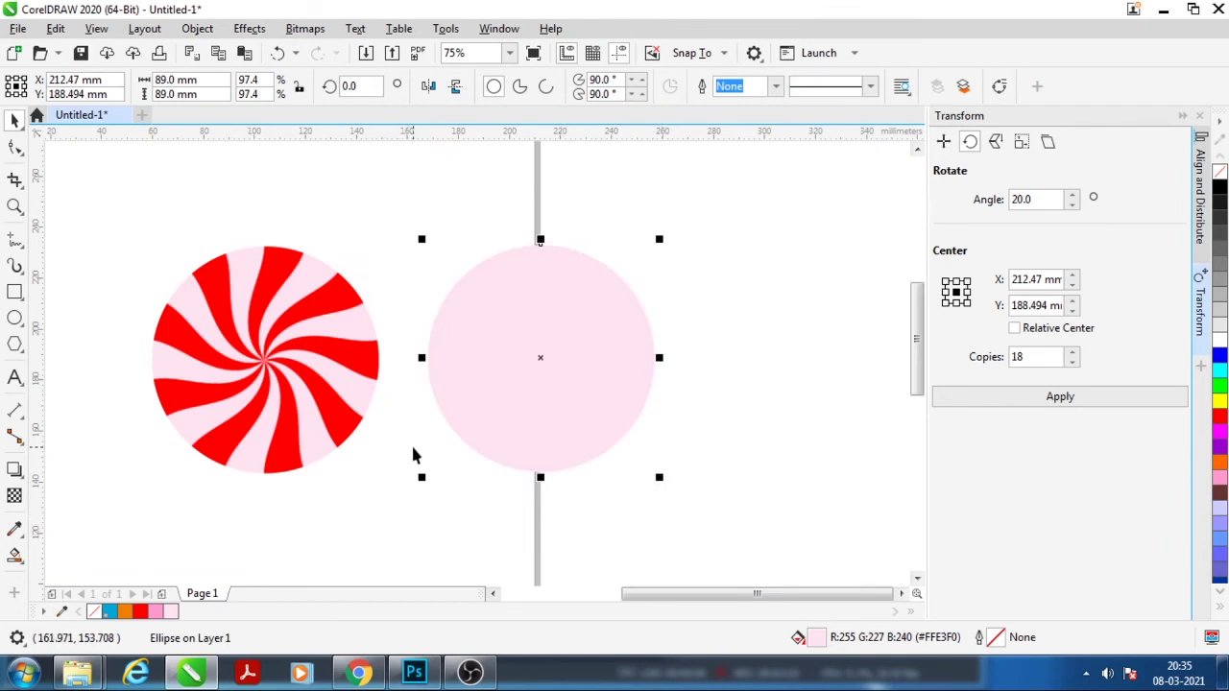
scroll(403, 472, down, 1)
scroll(294, 431, up, 1)
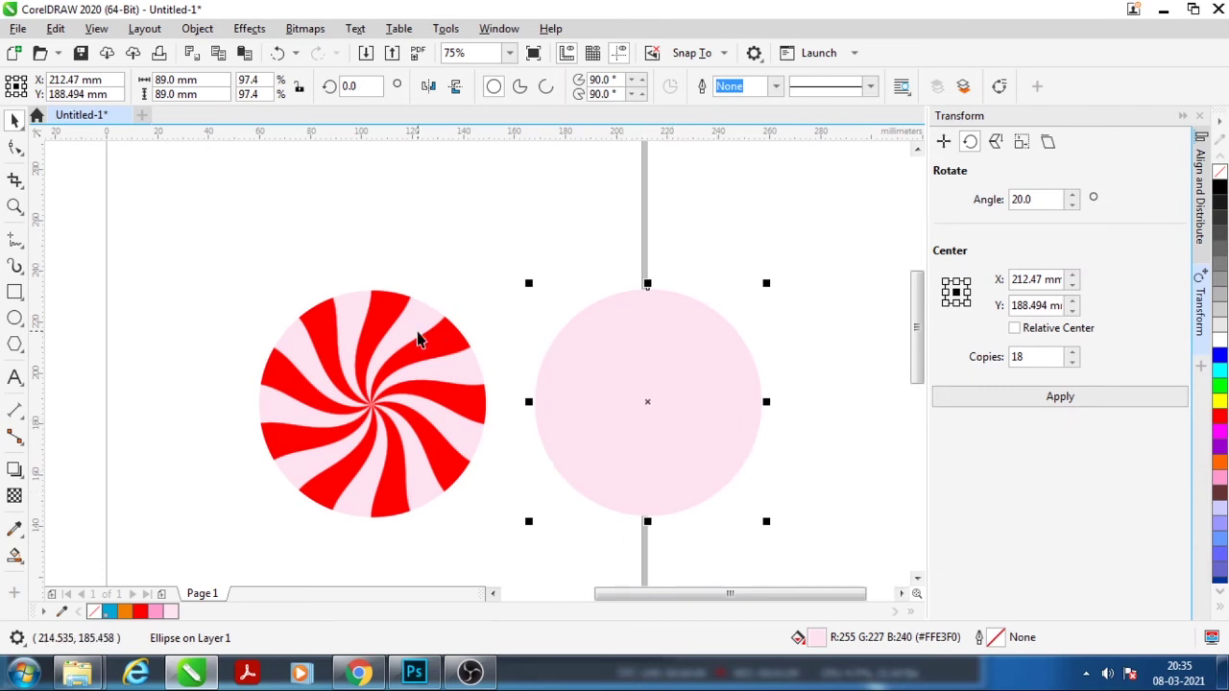
scroll(418, 338, down, 1)
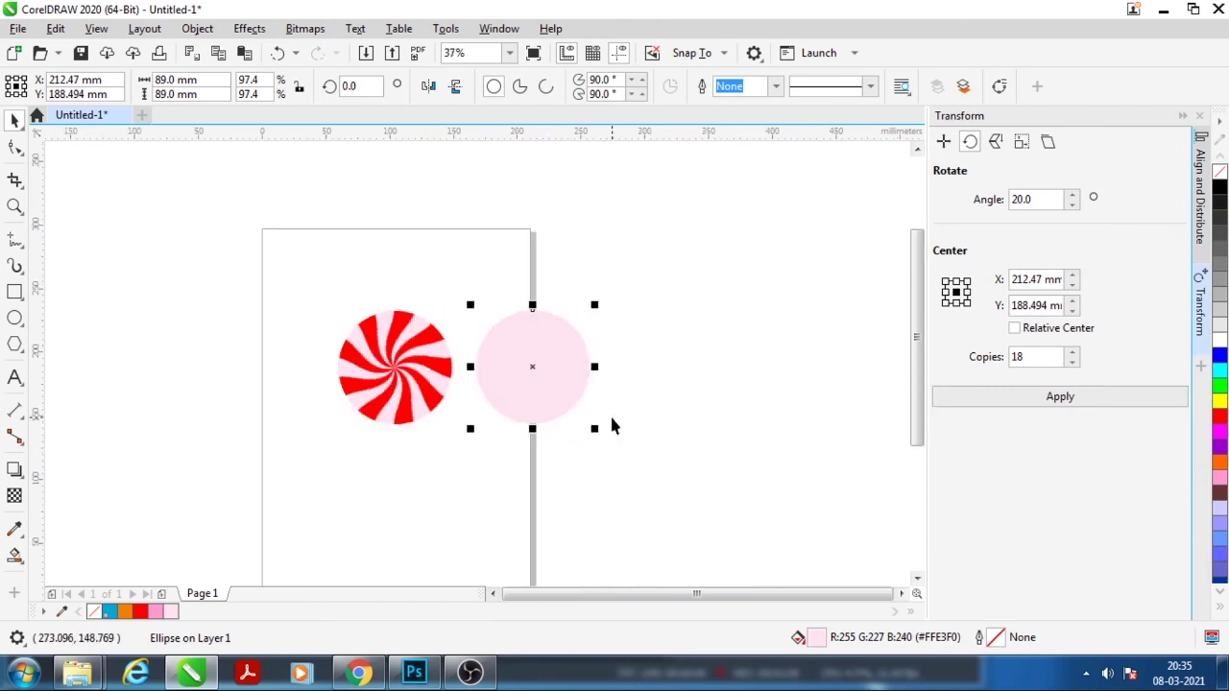
click(1219, 187)
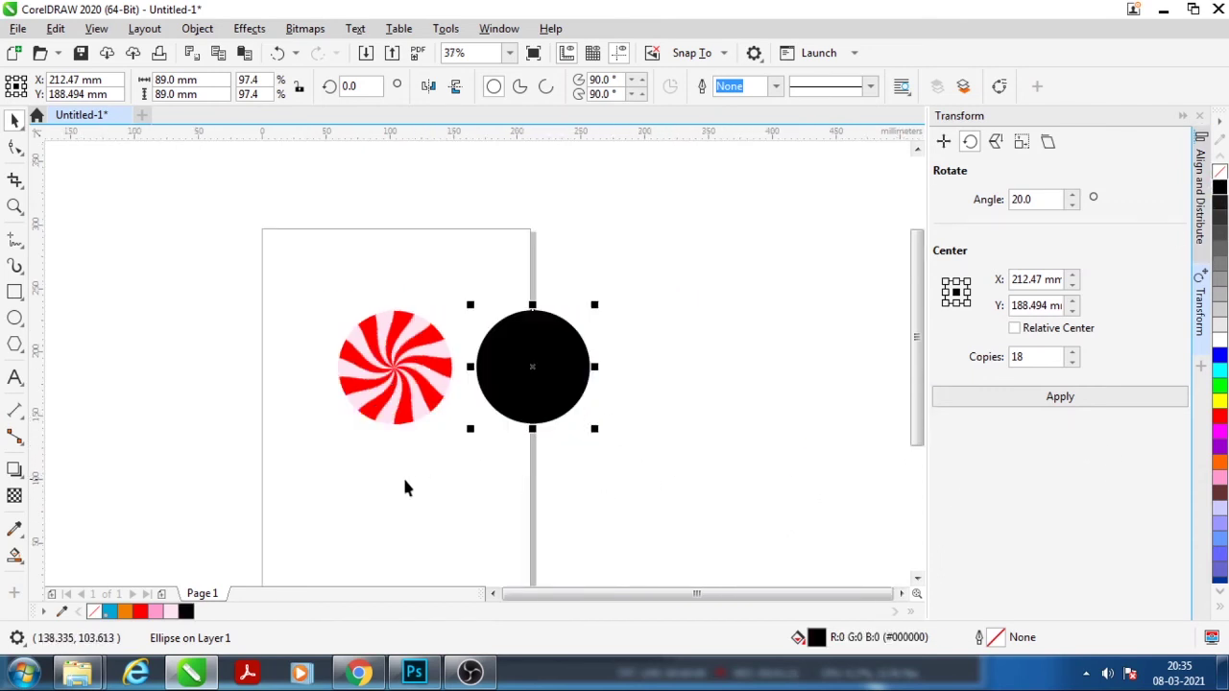
click(15, 559)
click(39, 551)
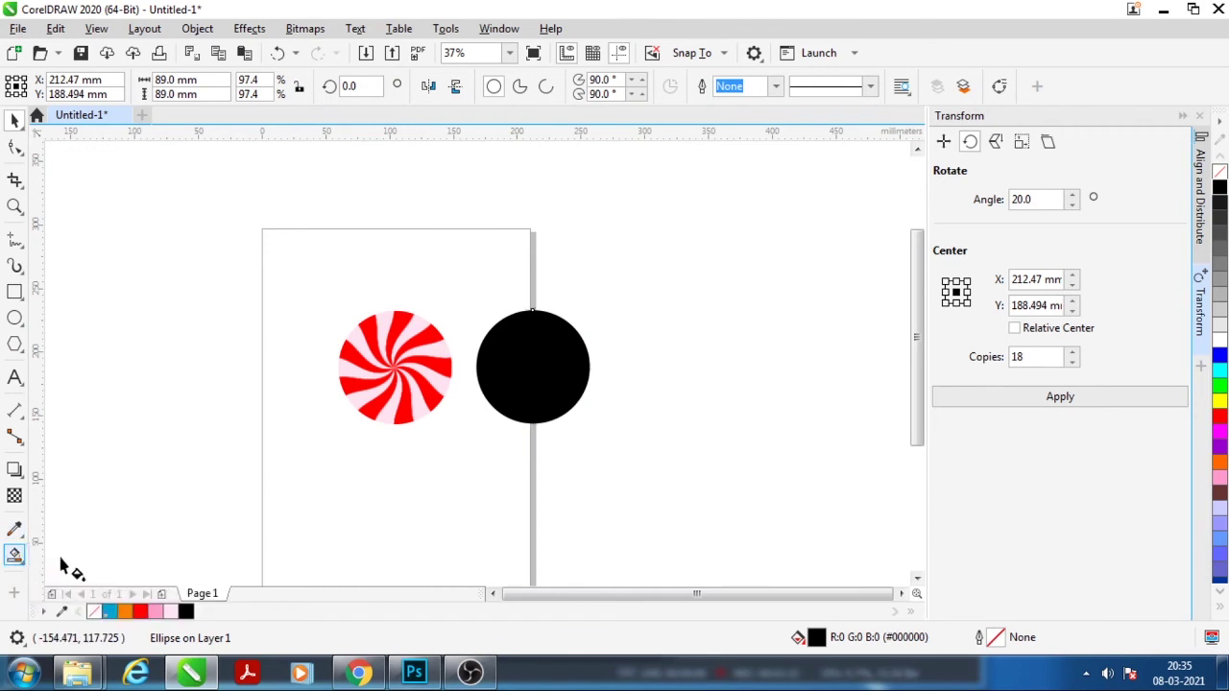
Give the right circle an elliptical fountain fill spread wider across it
click(69, 87)
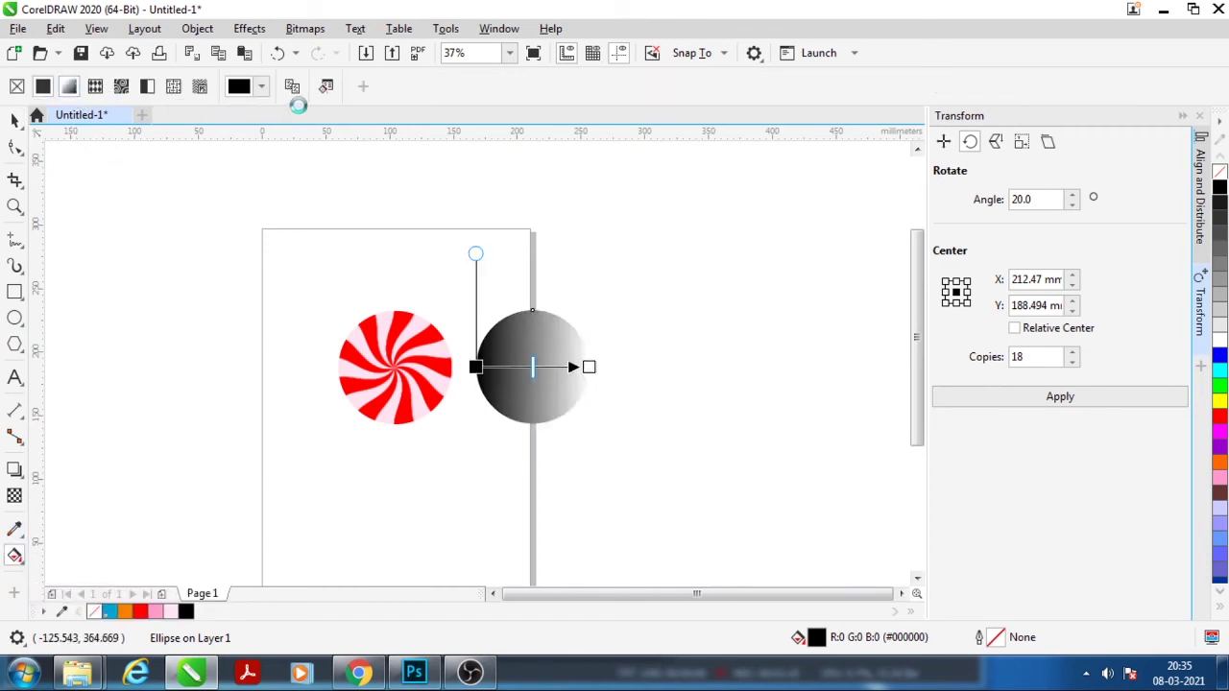
click(321, 86)
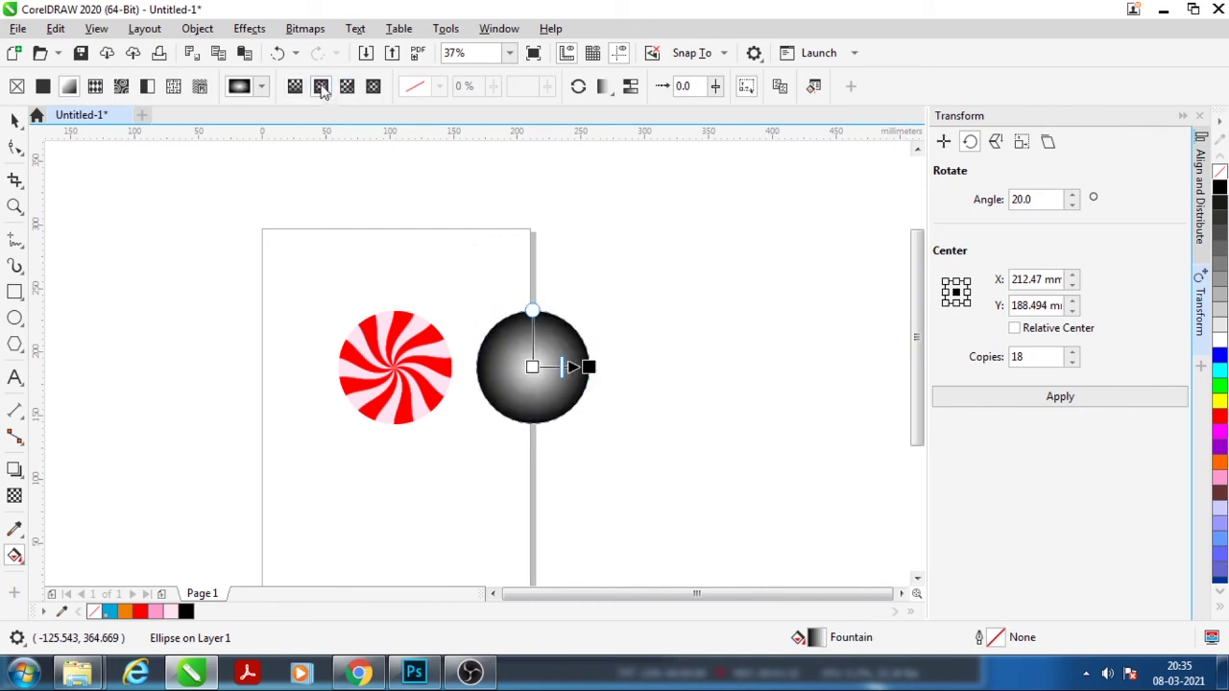
scroll(556, 340, up, 2)
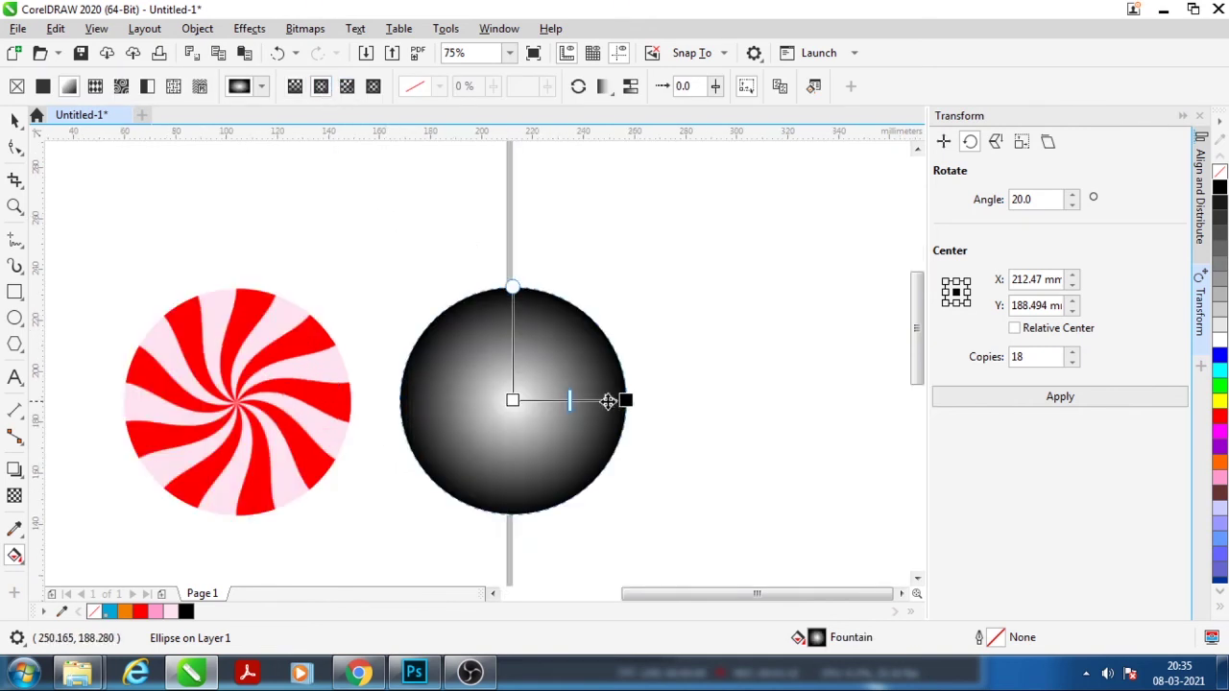
drag(619, 401, 688, 396)
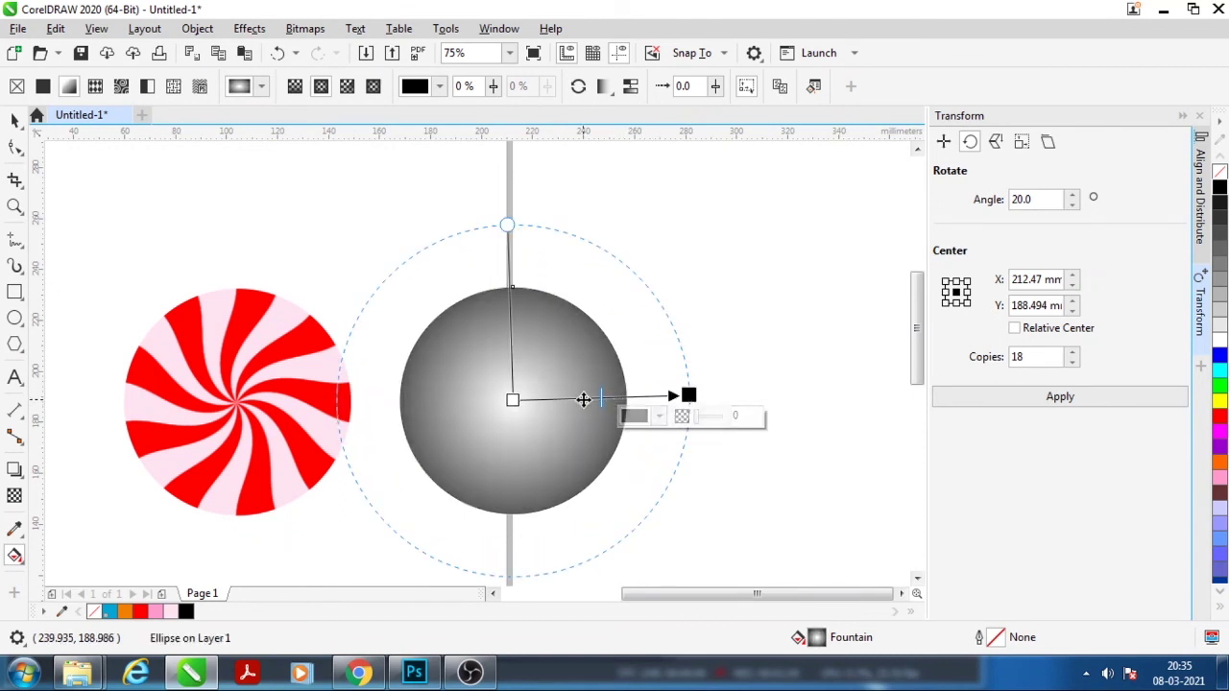
Add a white gradient stop at 47% so the centre fades to a grey rim
double_click(616, 398)
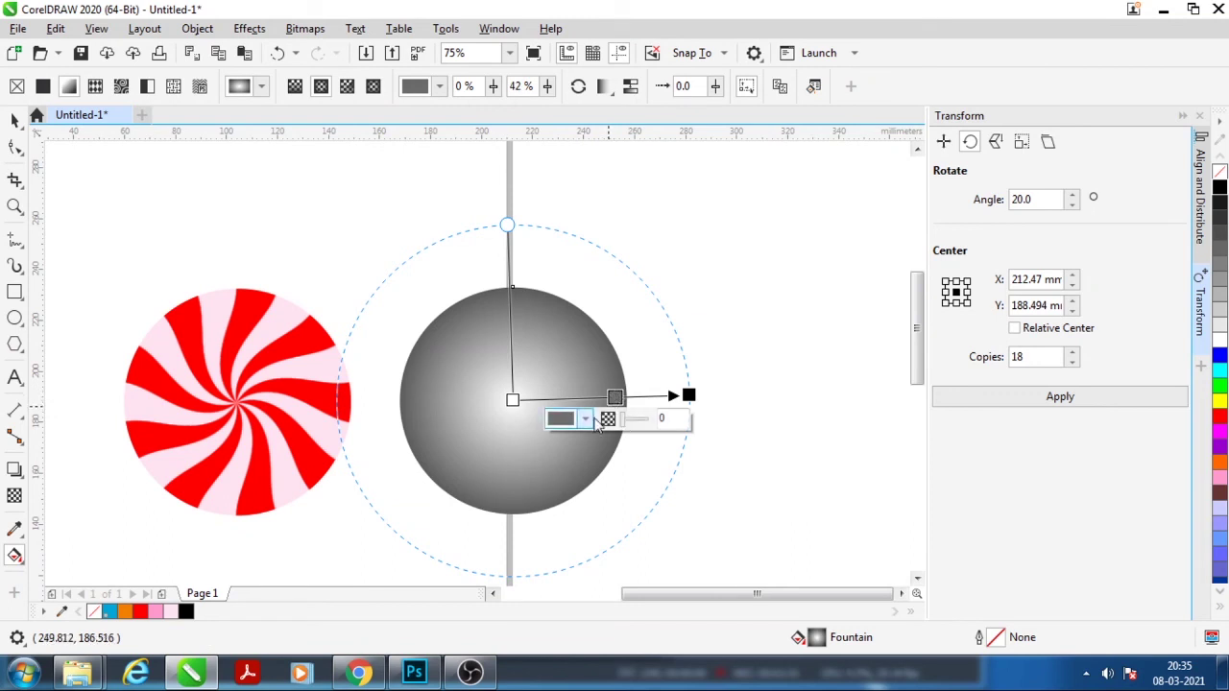
click(586, 420)
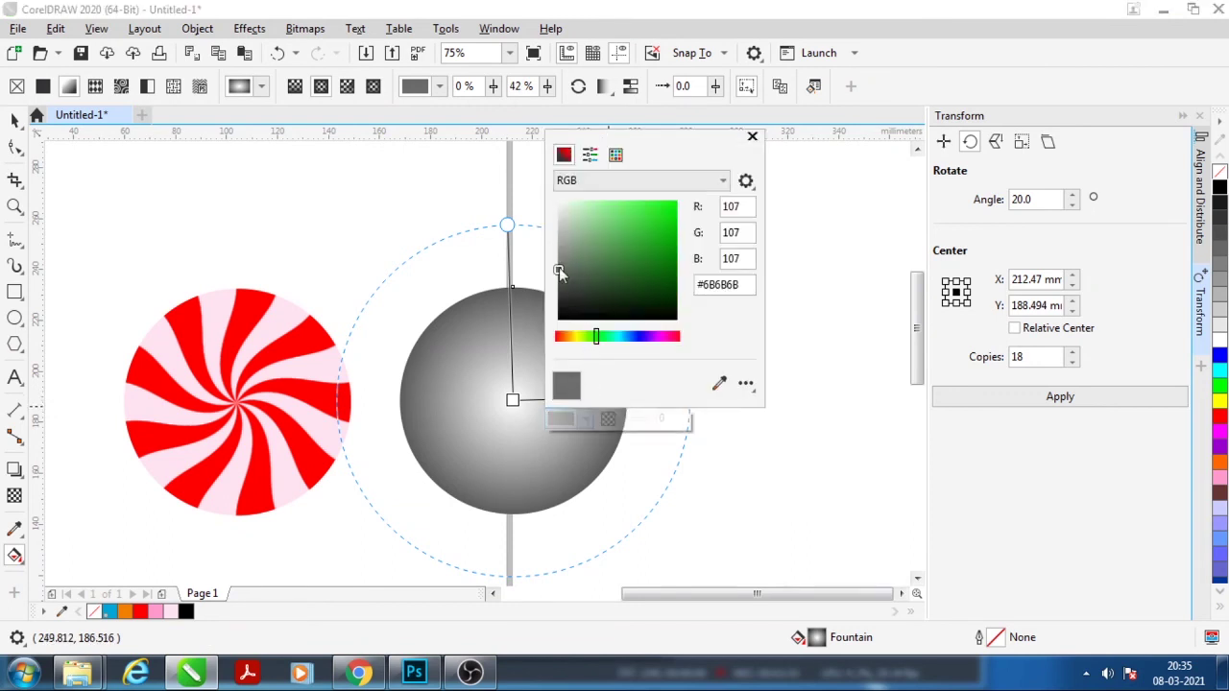
drag(559, 267, 545, 202)
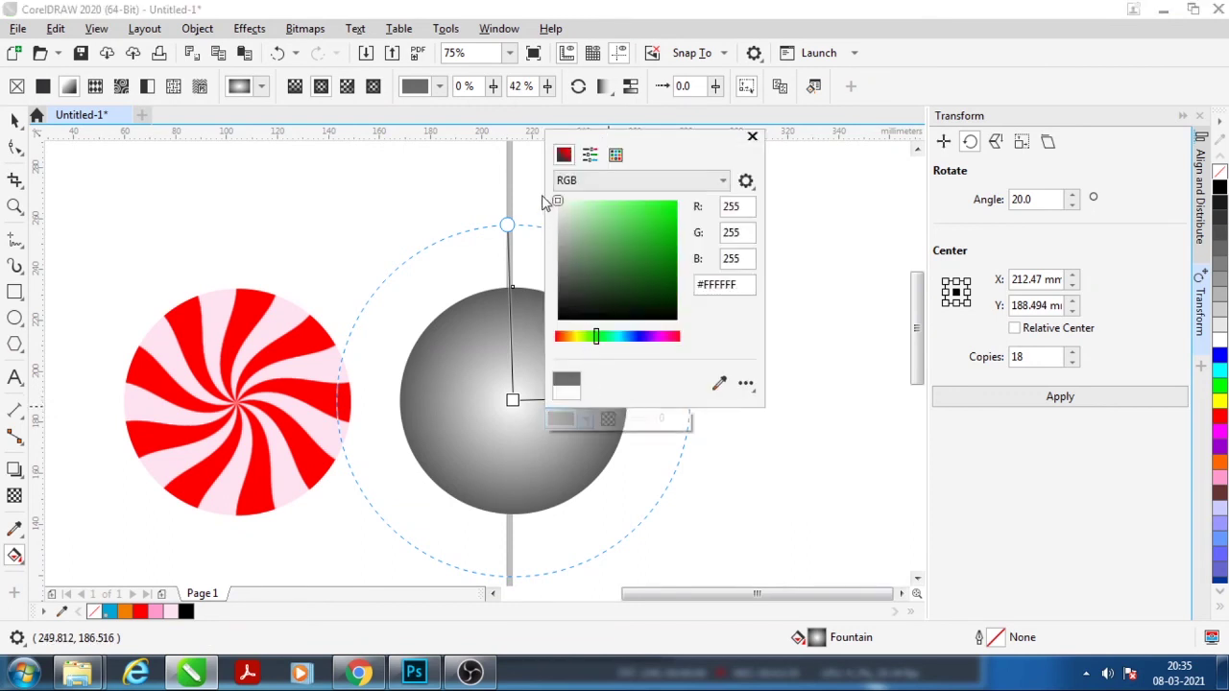
click(785, 453)
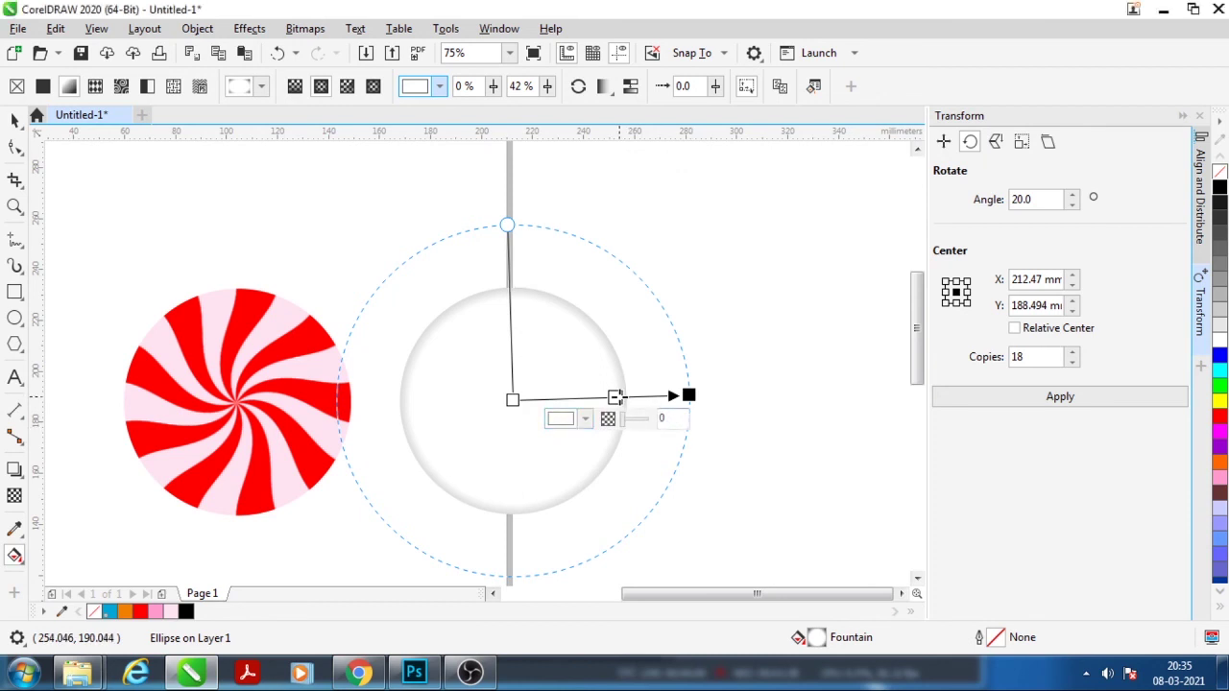
drag(618, 397, 605, 397)
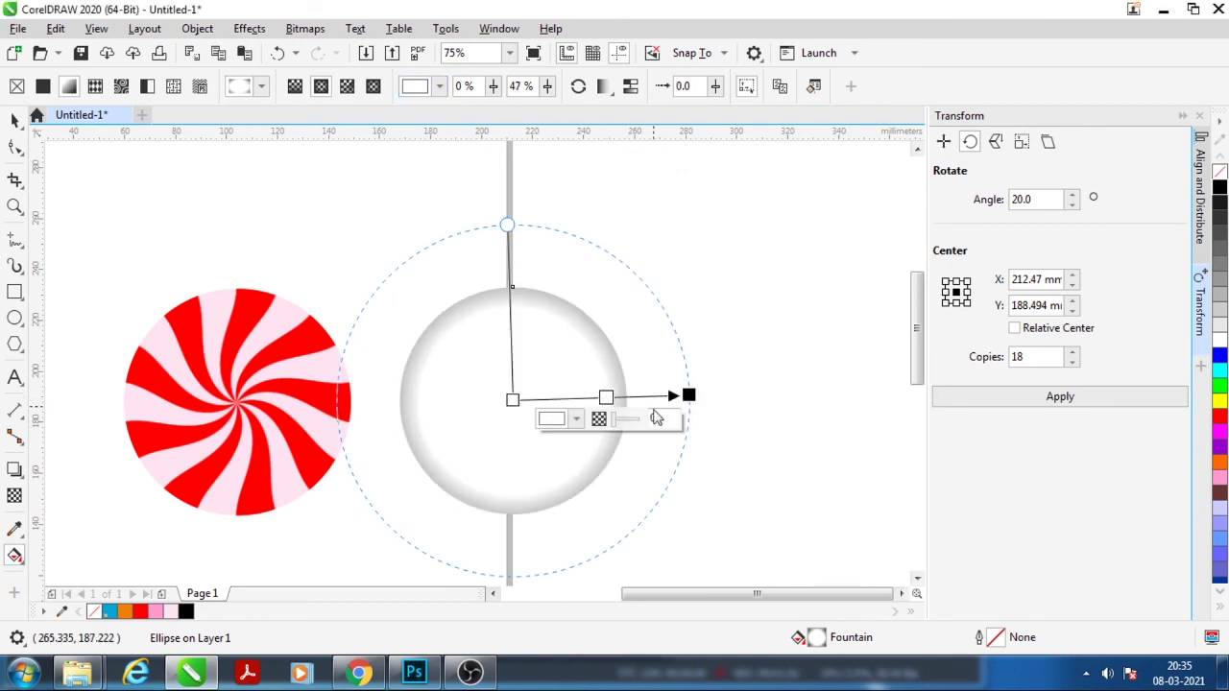
click(15, 119)
click(661, 337)
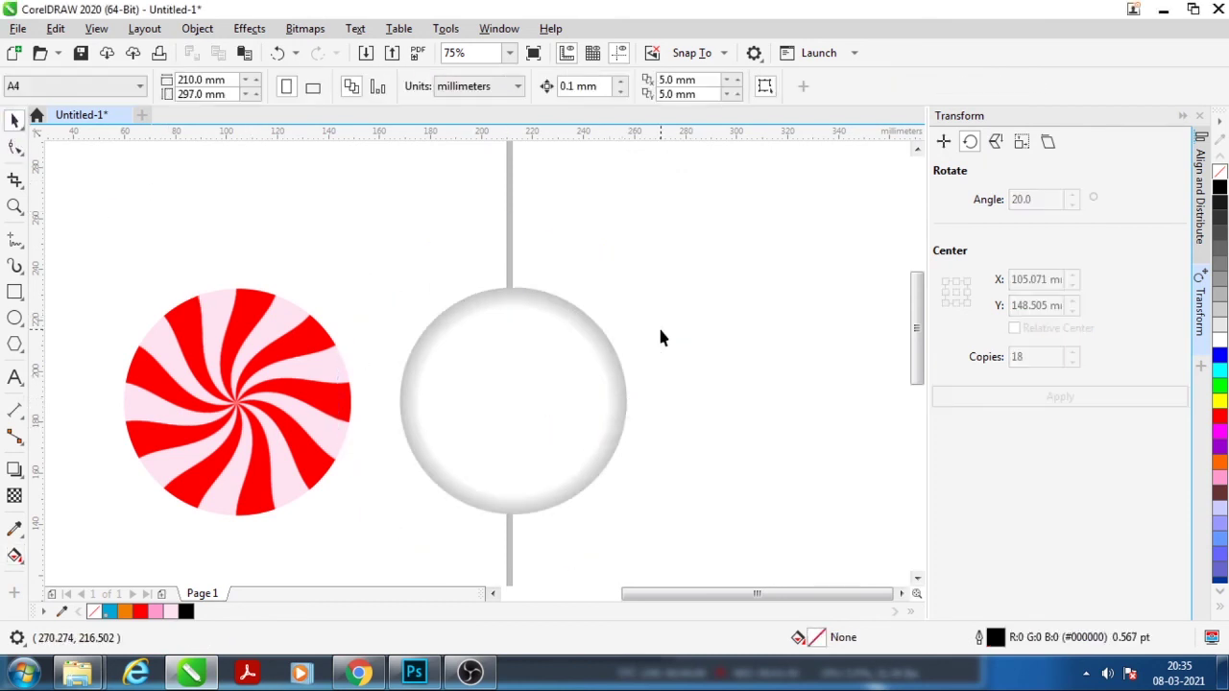
scroll(660, 337, down, 2)
Move the shaded circle over the peppermint
scroll(501, 380, up, 2)
click(654, 371)
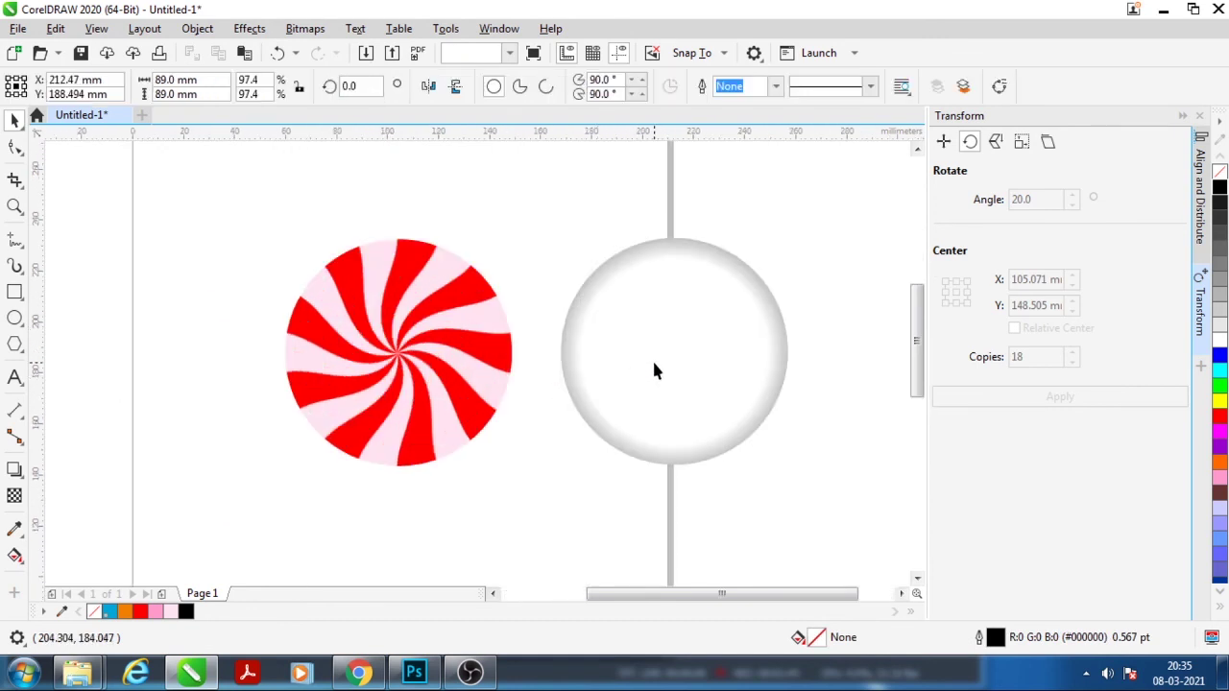
mouse_move(654, 371)
mouse_down()
mouse_move(375, 366)
mouse_move(588, 376)
mouse_move(401, 376)
mouse_up()
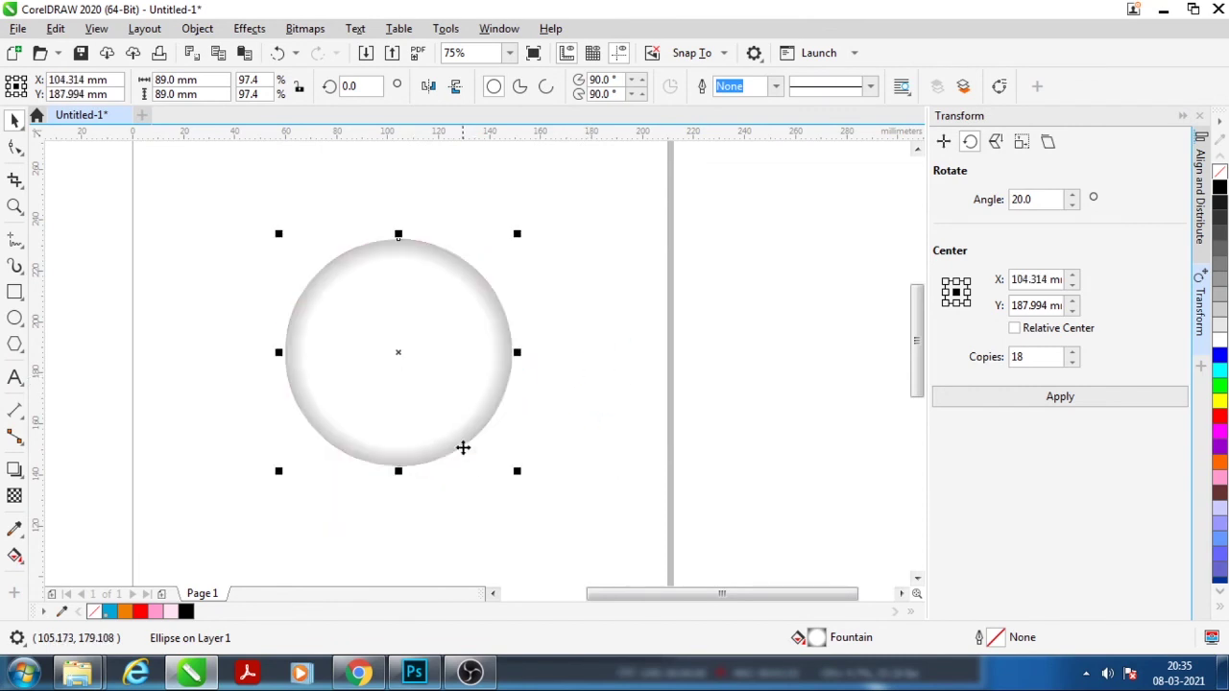
Apply a Multiply transparency merge mode to the shaded circle, then select everything
click(14, 496)
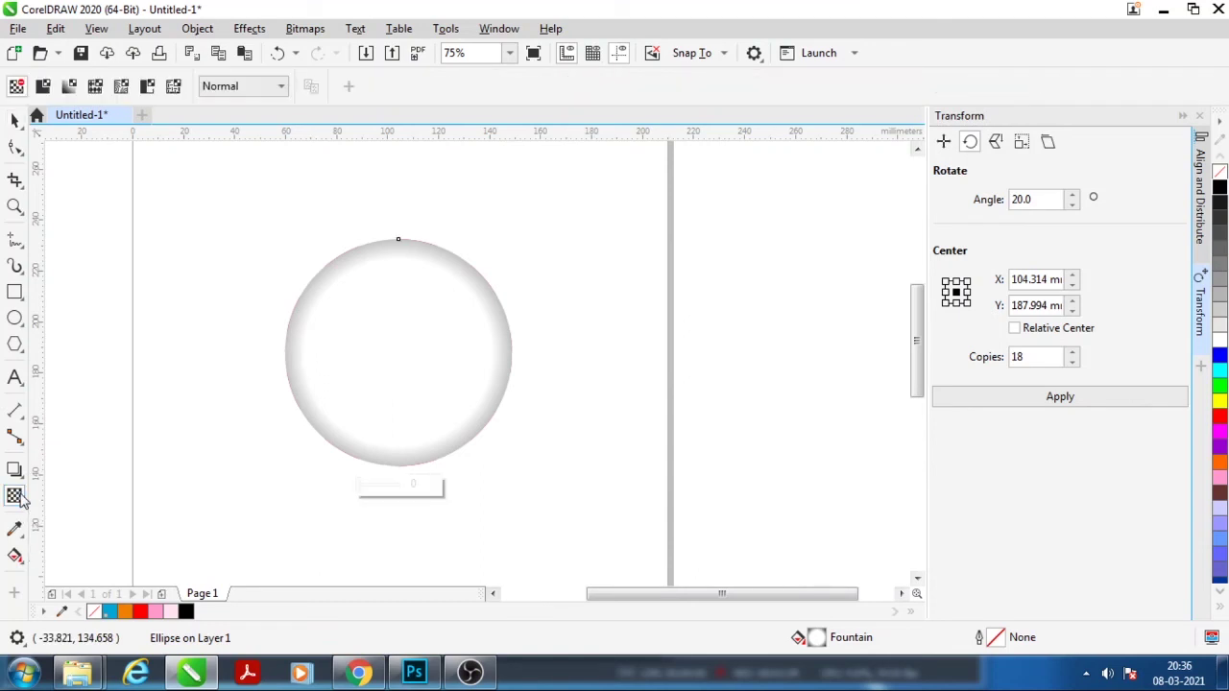
click(249, 86)
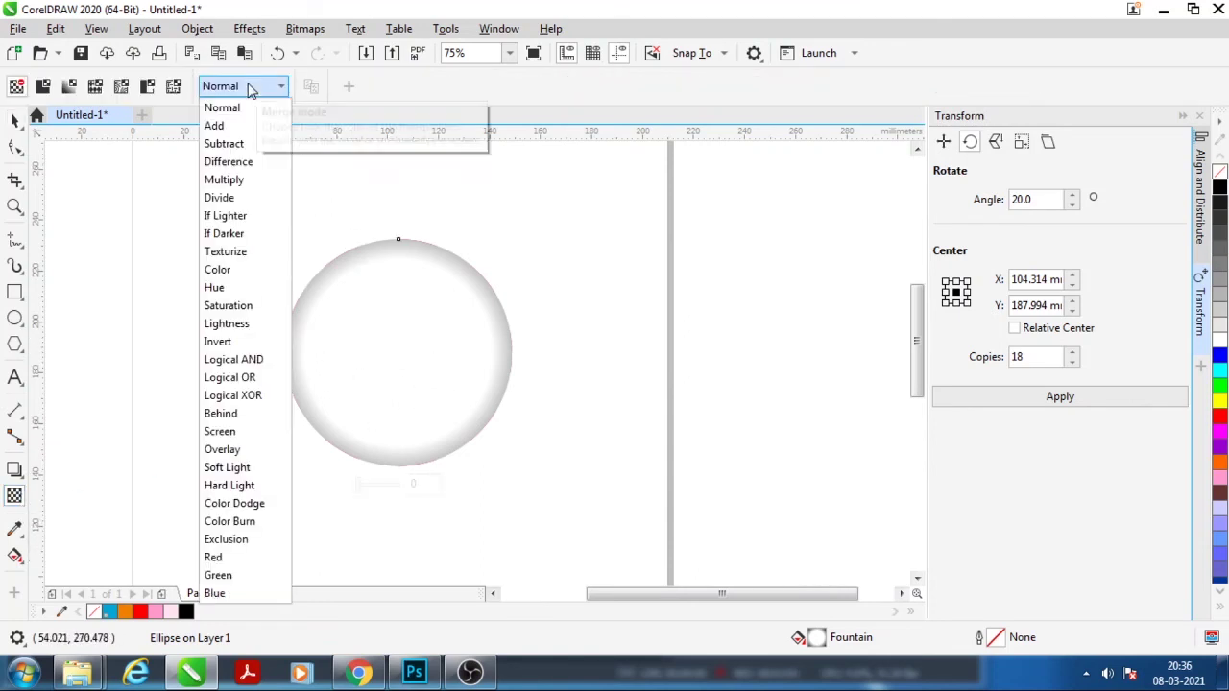
click(254, 181)
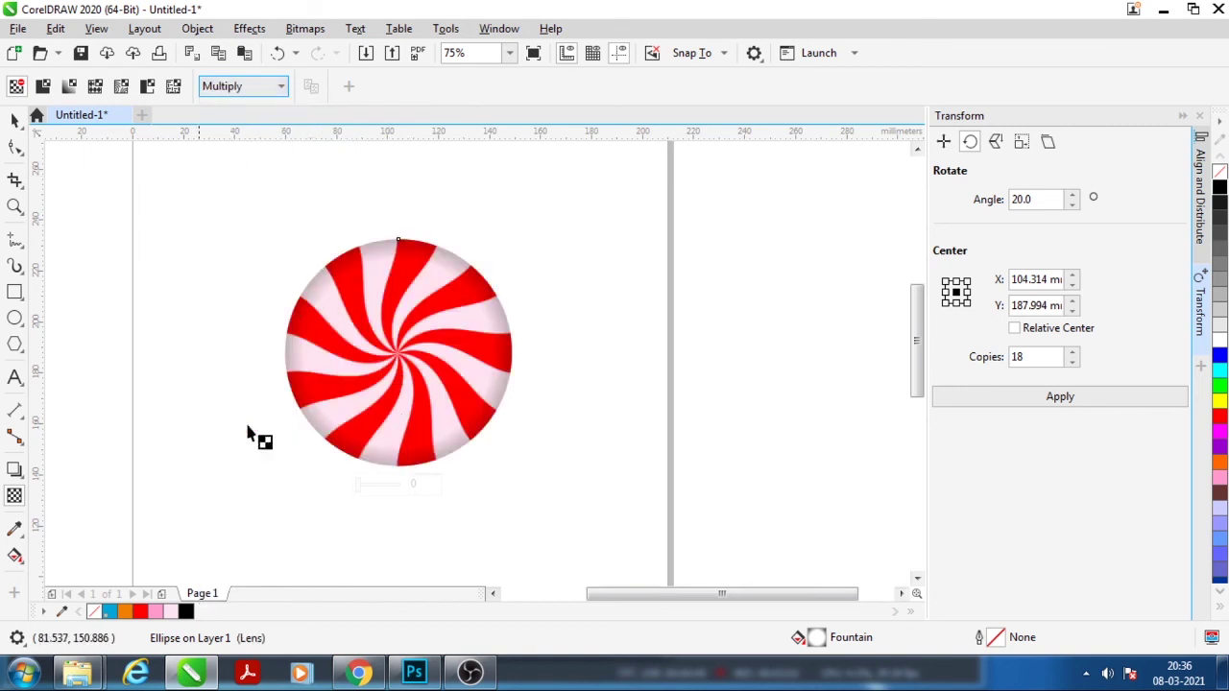
click(15, 120)
key(ctrl+a)
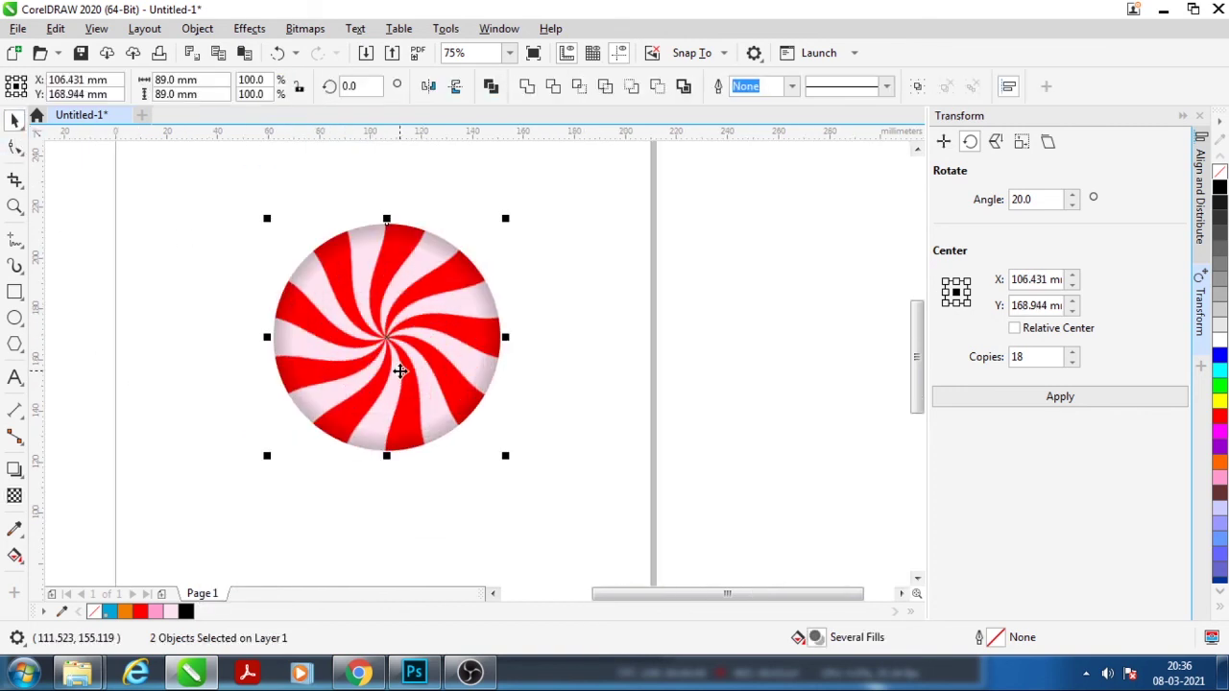
Show the finished shaded peppermint in Full-Screen Preview with F9
key(F9)
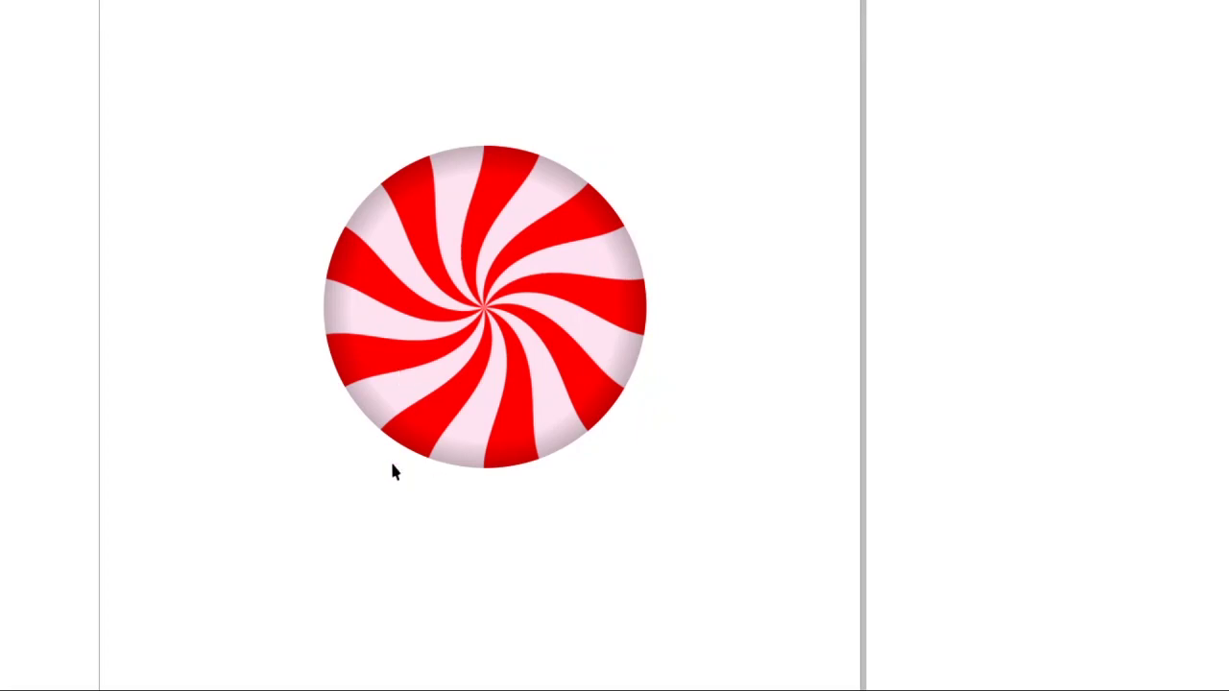